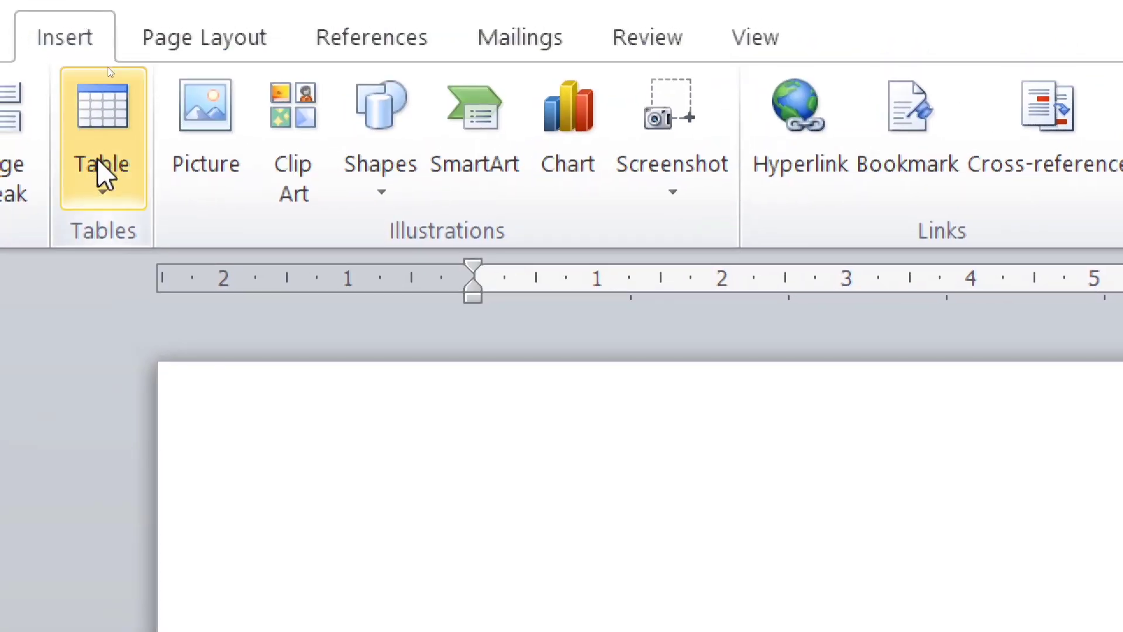
# - Insert a table with four columns and four rows into the blank document
pyautogui.click(100, 167)
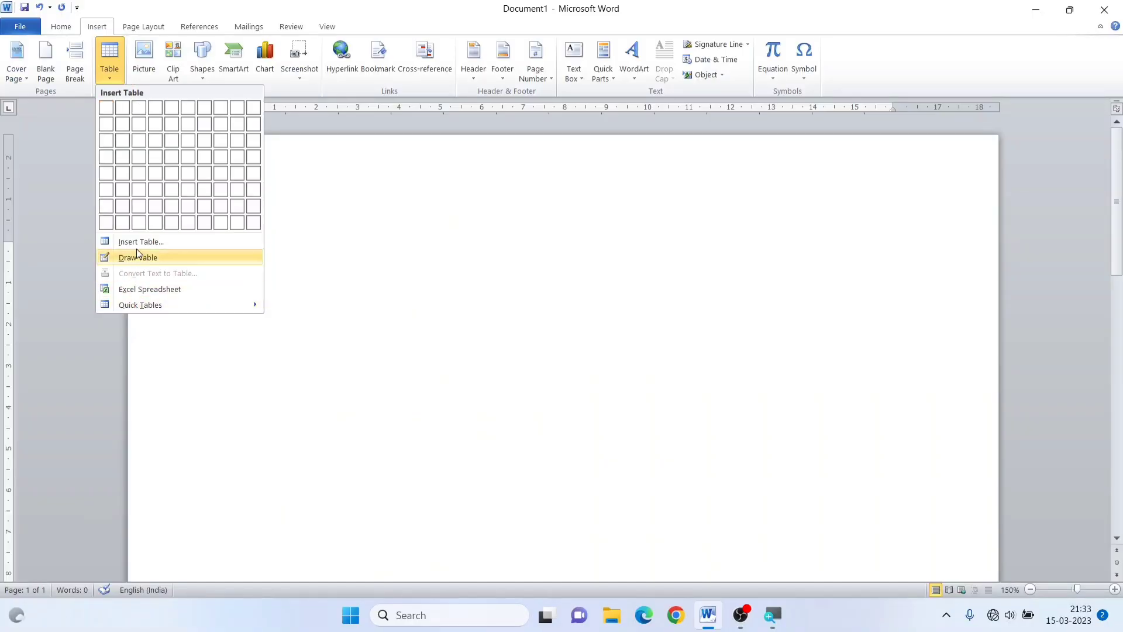
pyautogui.click(155, 157)
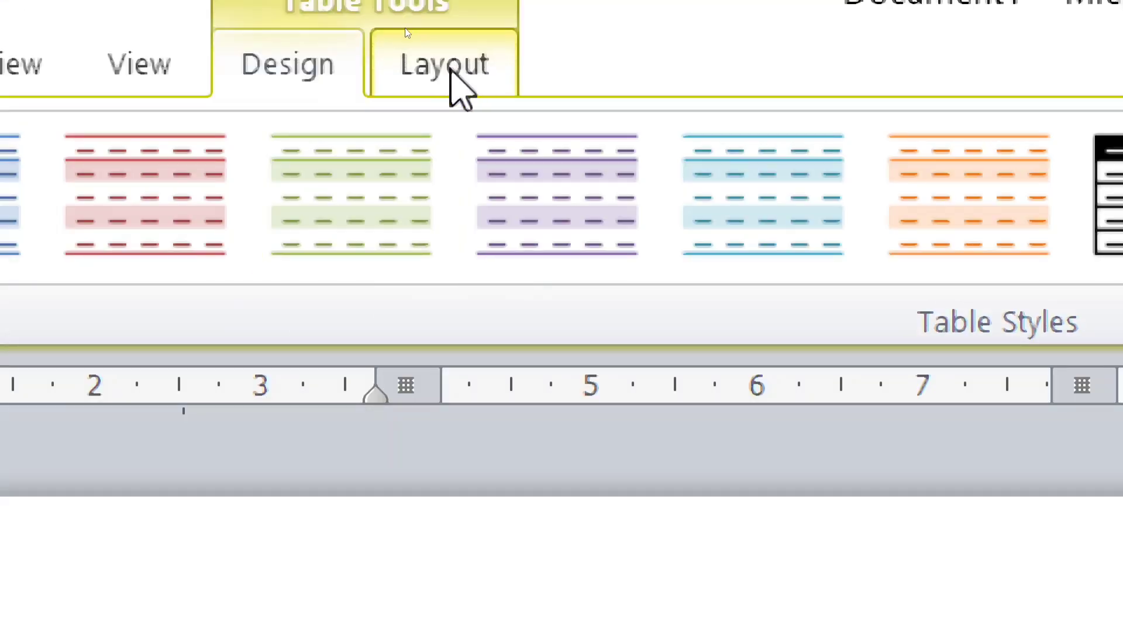
# - Select the table's first cell with the Select Cell command
pyautogui.click(451, 64)
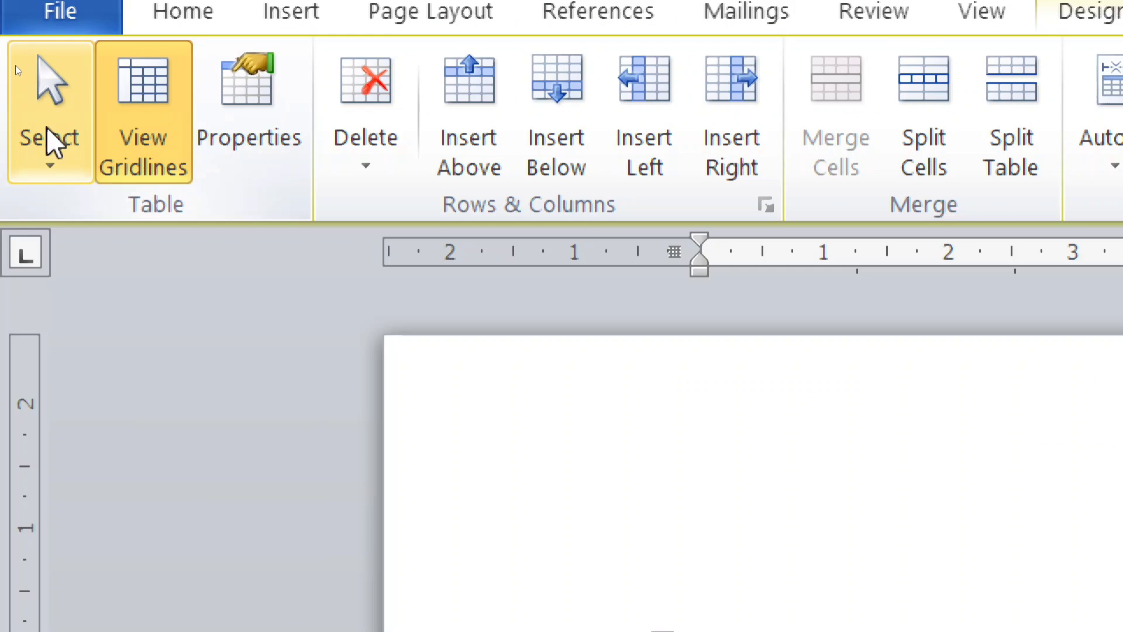
pyautogui.click(13, 89)
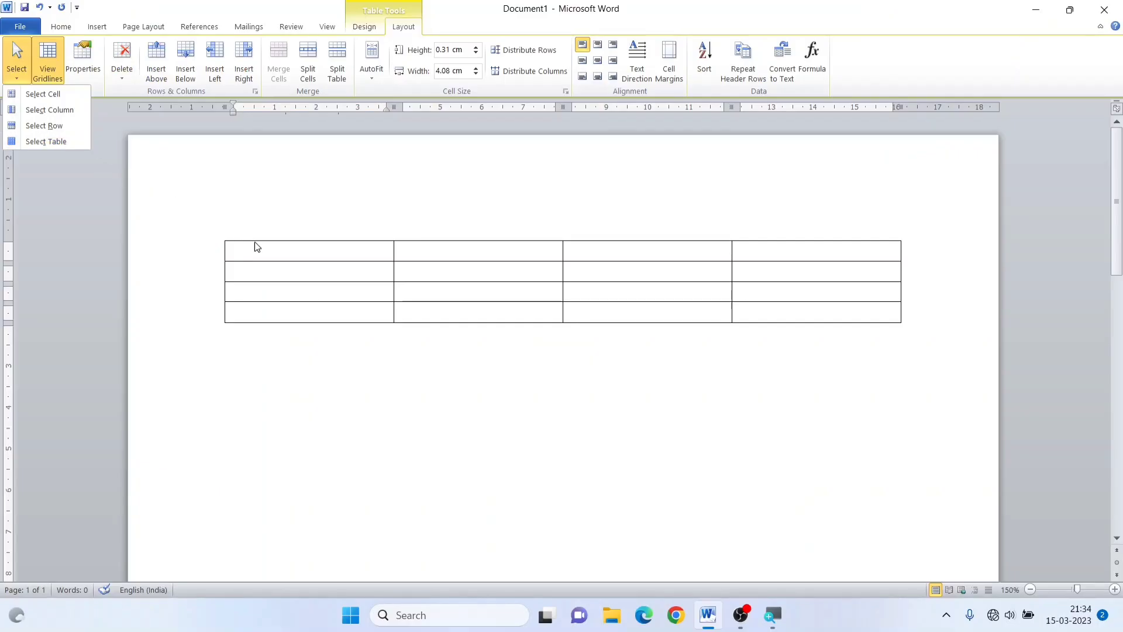
pyautogui.click(255, 246)
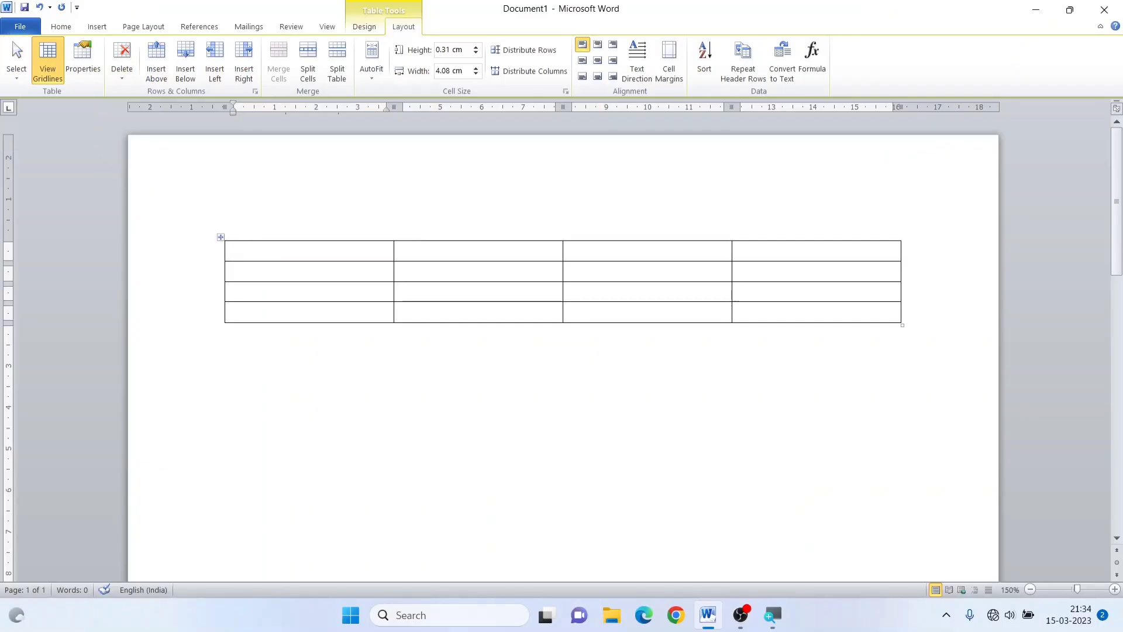
pyautogui.click(20, 76)
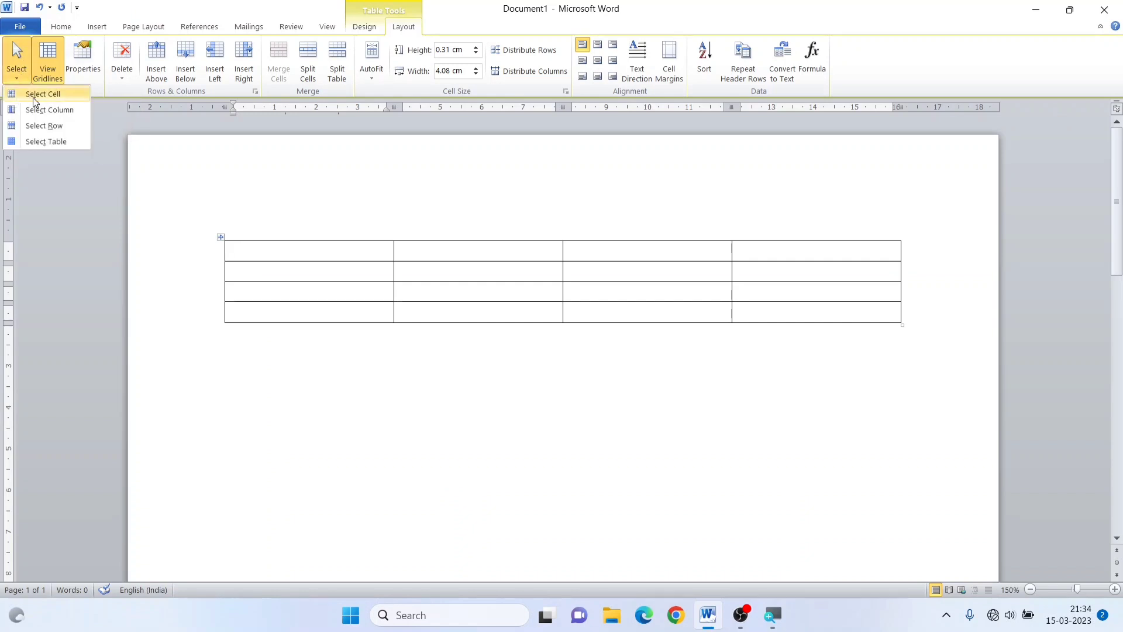
pyautogui.click(34, 96)
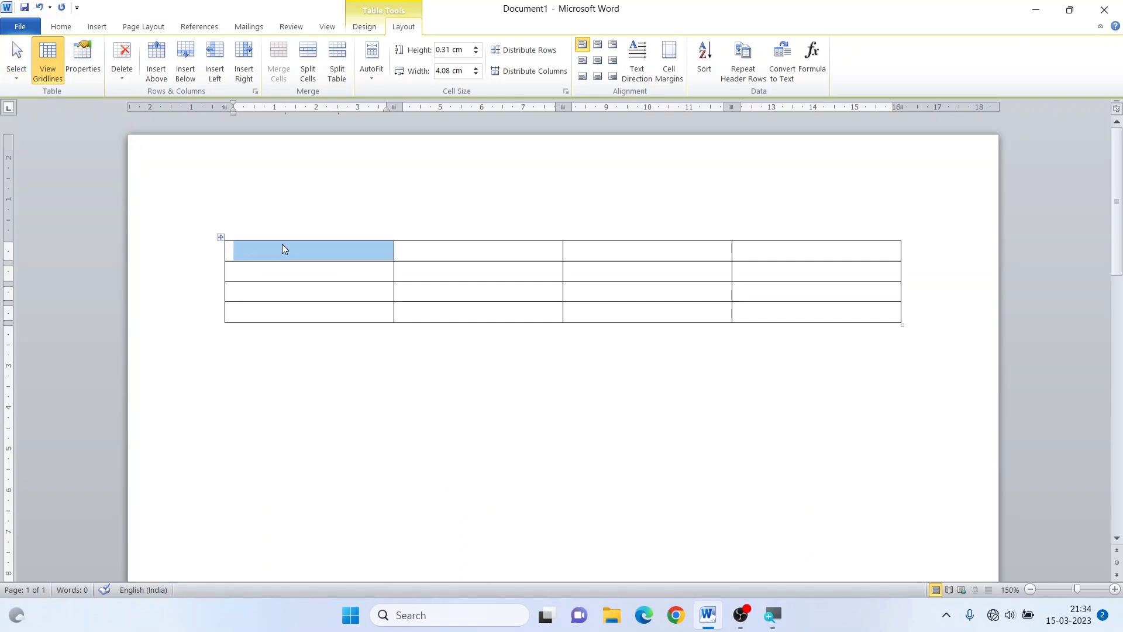
# - Select the table's first column with the Select Column command, and repeat the selection from its second-row cell
pyautogui.click(19, 78)
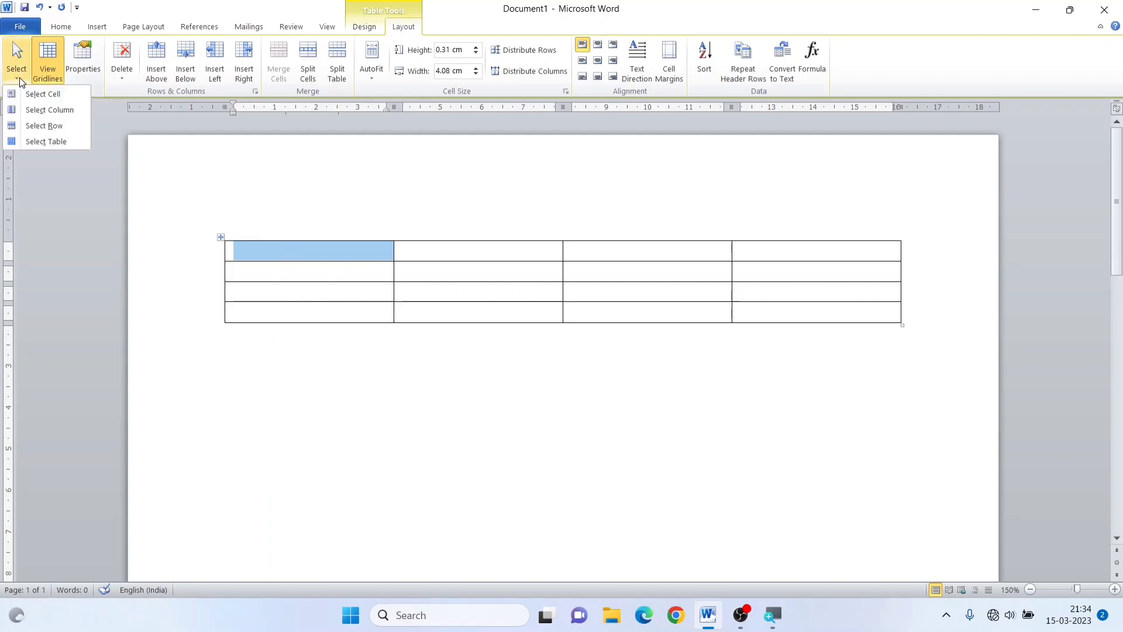
pyautogui.click(33, 112)
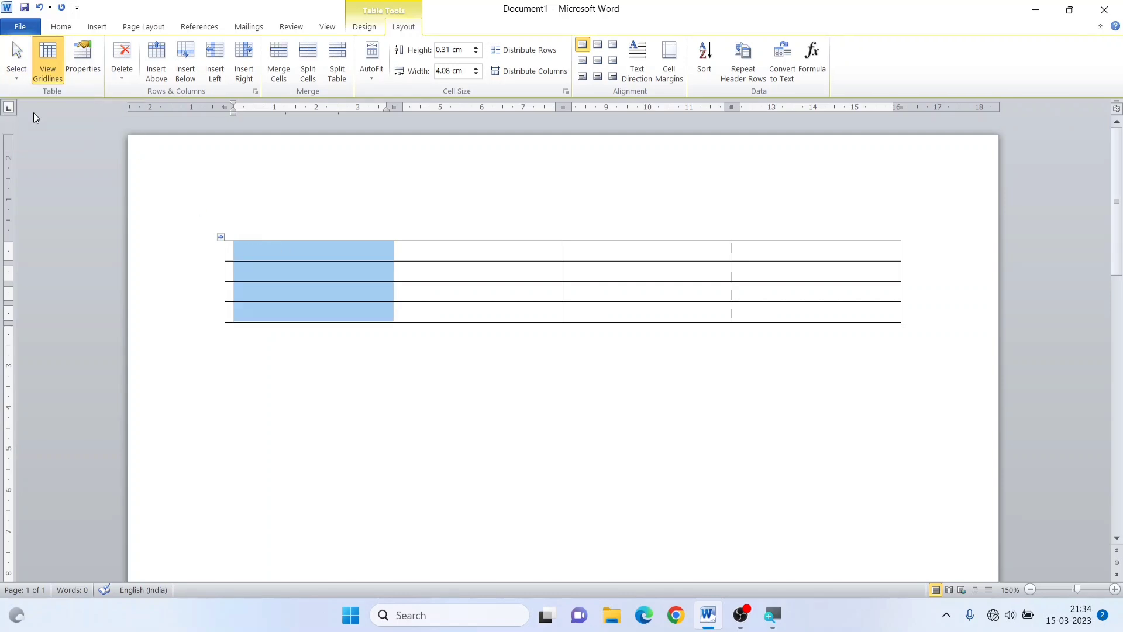
pyautogui.click(255, 251)
pyautogui.press('Down')
pyautogui.press('Down')
pyautogui.click(249, 274)
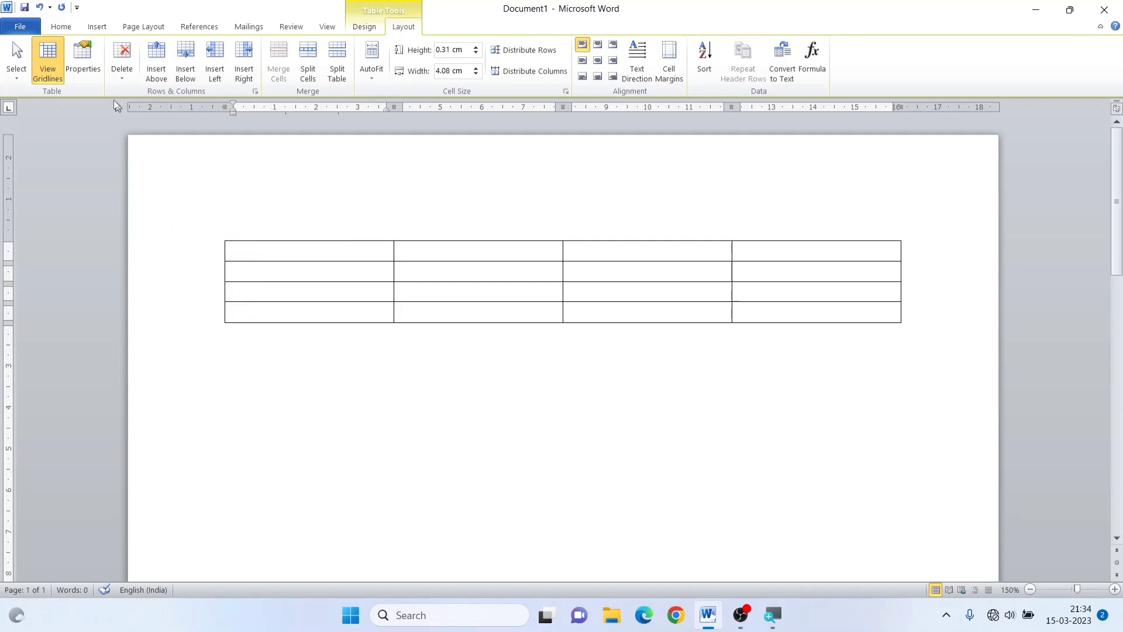
pyautogui.click(19, 75)
pyautogui.click(62, 113)
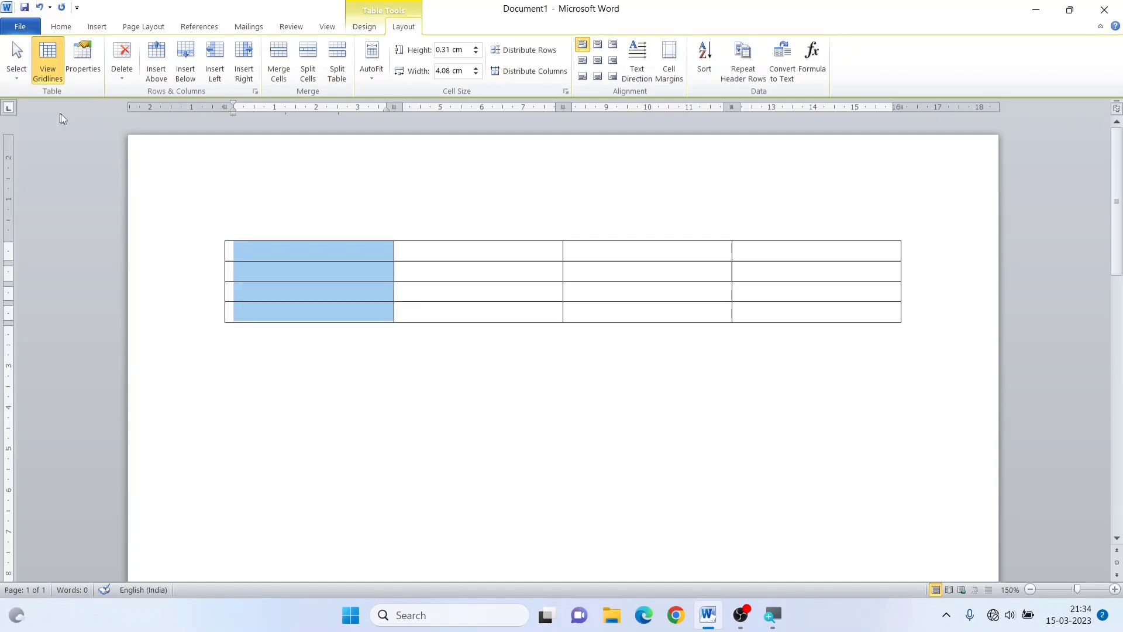
# - Select the table's second row with the Select Row command, starting from a cell in that row
pyautogui.click(250, 276)
pyautogui.click(572, 270)
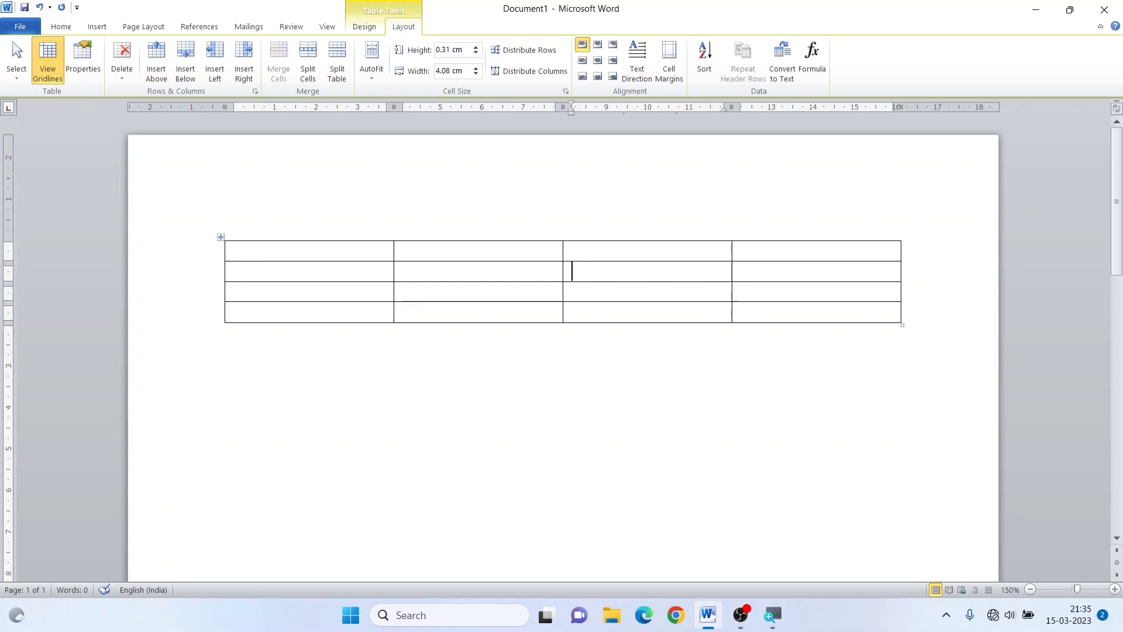
pyautogui.click(16, 67)
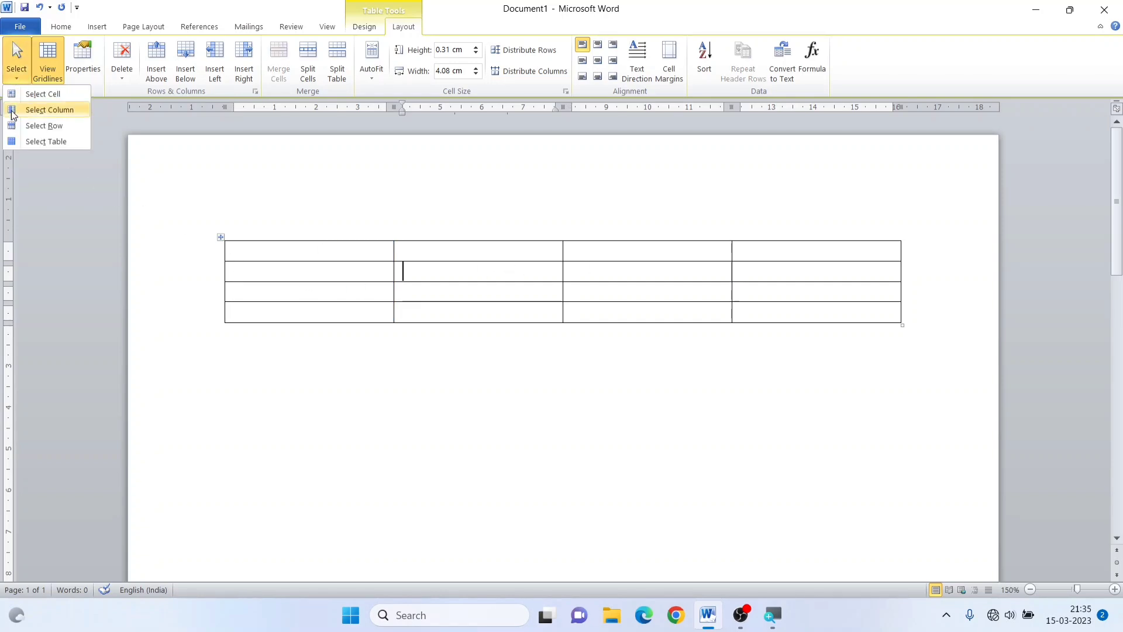
pyautogui.click(43, 127)
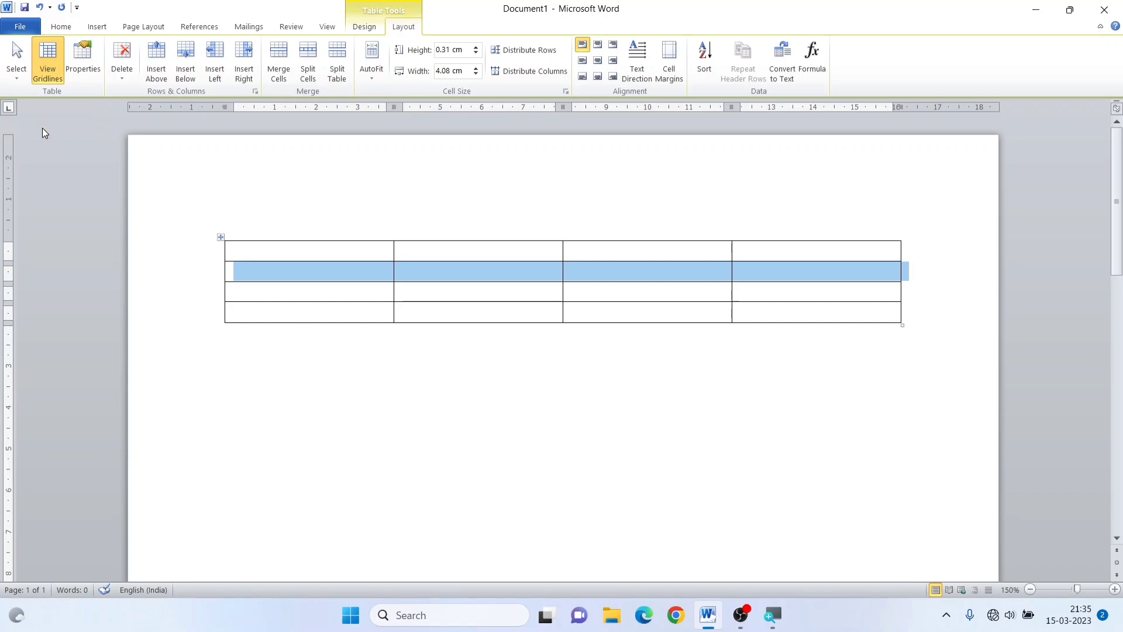
# - Select the entire table with the Select Table command, and clear the selection
pyautogui.click(27, 79)
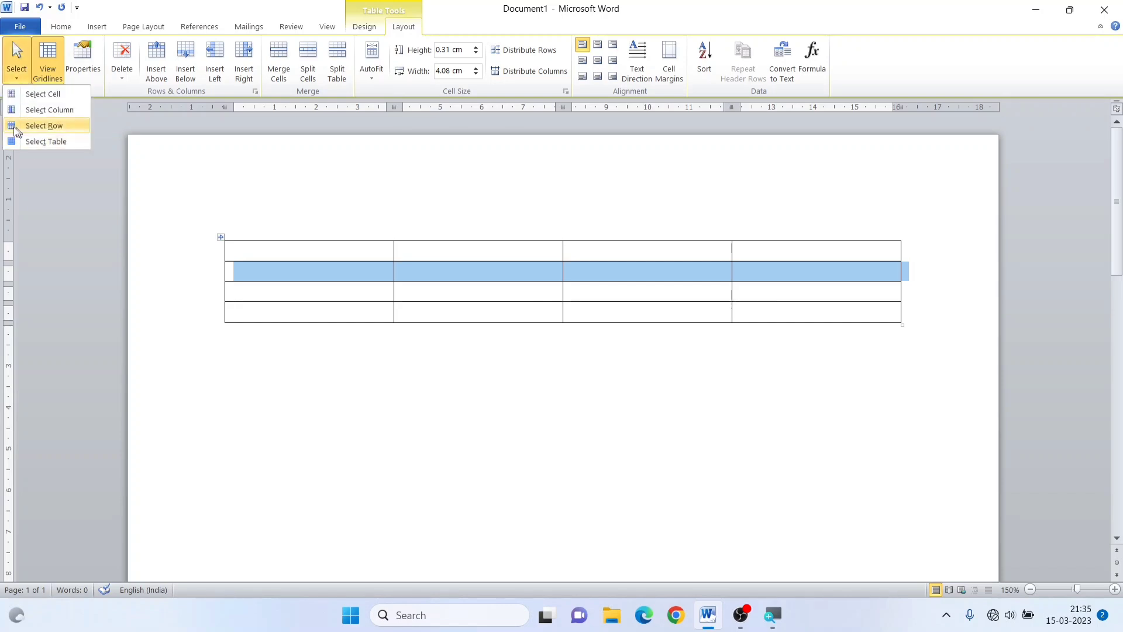
pyautogui.click(45, 141)
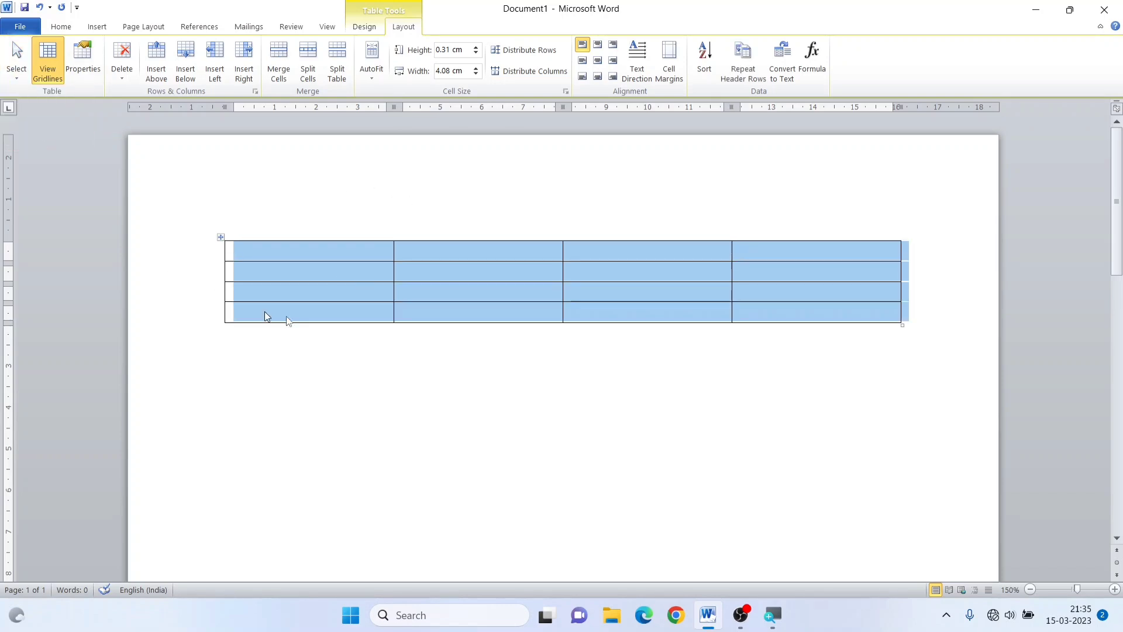
pyautogui.click(350, 292)
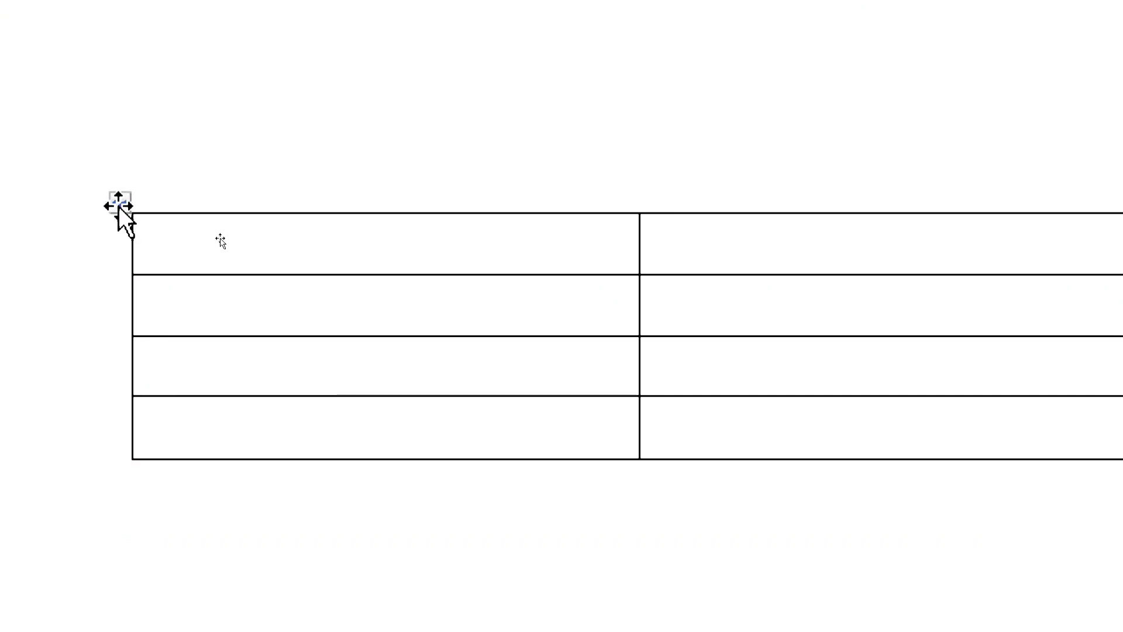
# - Select the whole table by its move handle, clear the selection, and shift the table slightly down the page
pyautogui.click(119, 203)
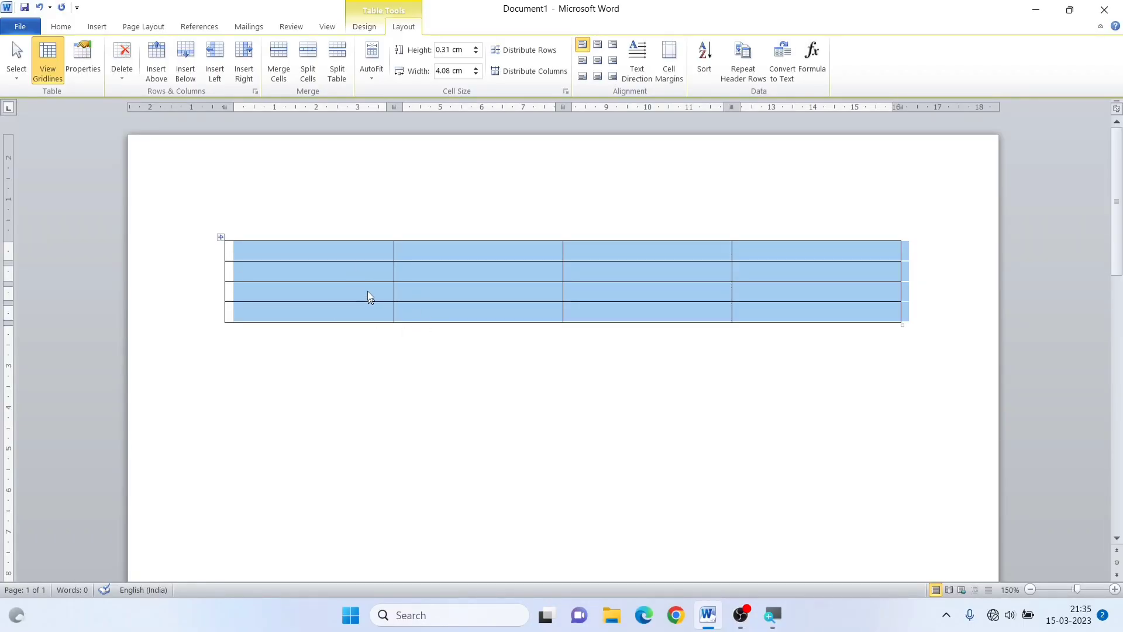
pyautogui.click(265, 251)
pyautogui.moveTo(219, 237)
pyautogui.mouseDown()
pyautogui.moveTo(318, 307)
pyautogui.moveTo(250, 436)
pyautogui.moveTo(267, 314)
pyautogui.moveTo(208, 228)
pyautogui.moveTo(221, 244)
pyautogui.mouseUp()
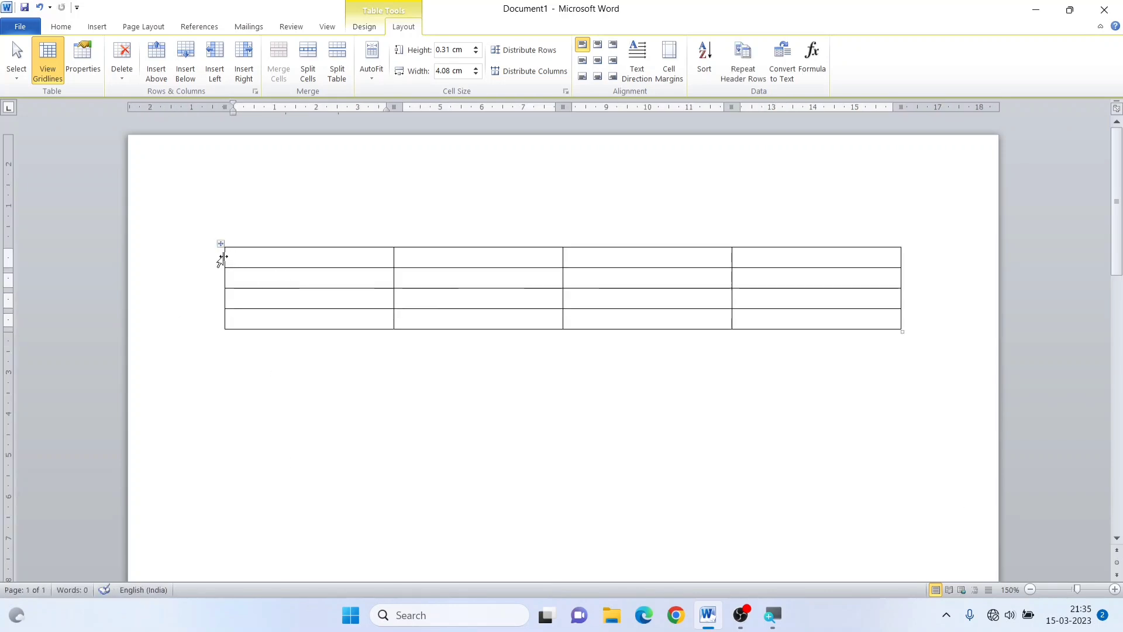
# - Select the table's first, second and third rows one at a time from the page margin, and clear the selection
pyautogui.click(183, 266)
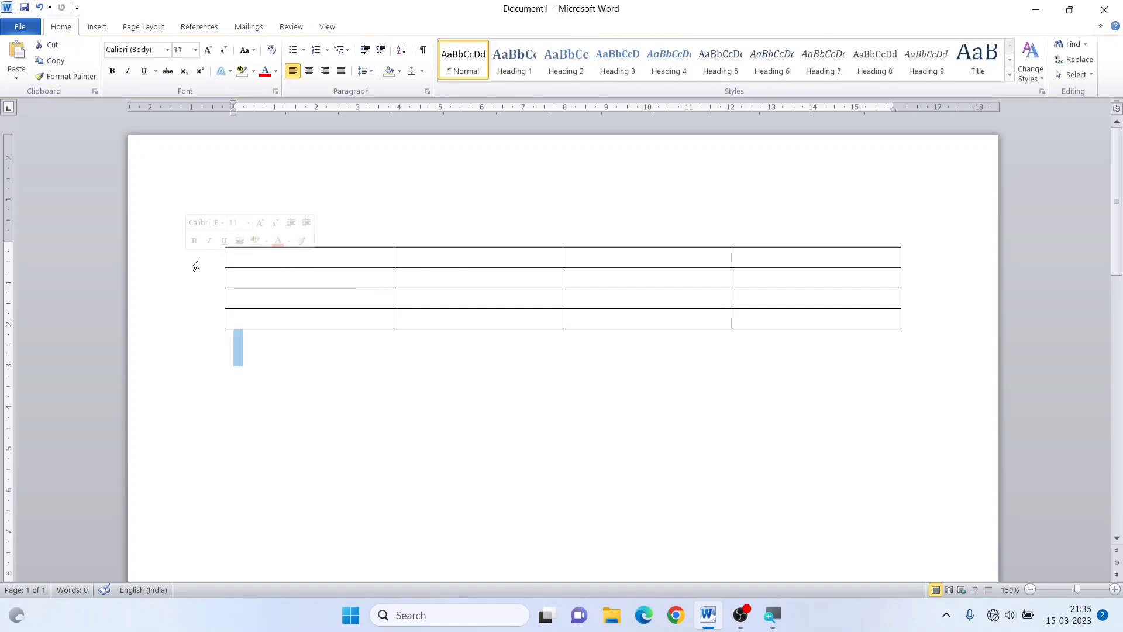
pyautogui.click(220, 265)
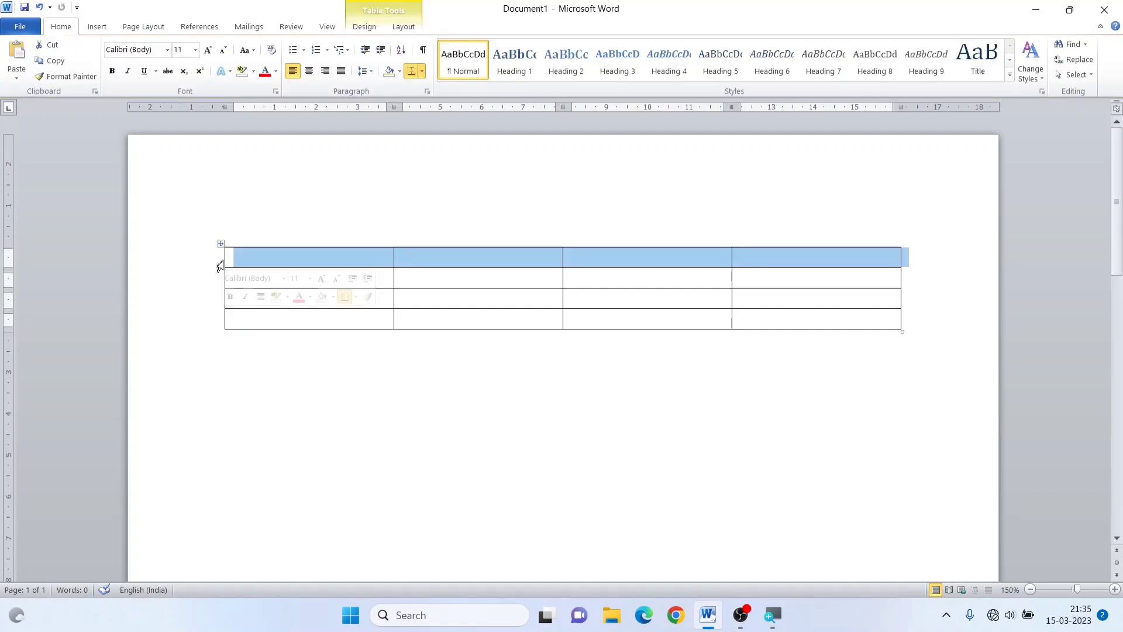
pyautogui.click(219, 277)
pyautogui.click(214, 300)
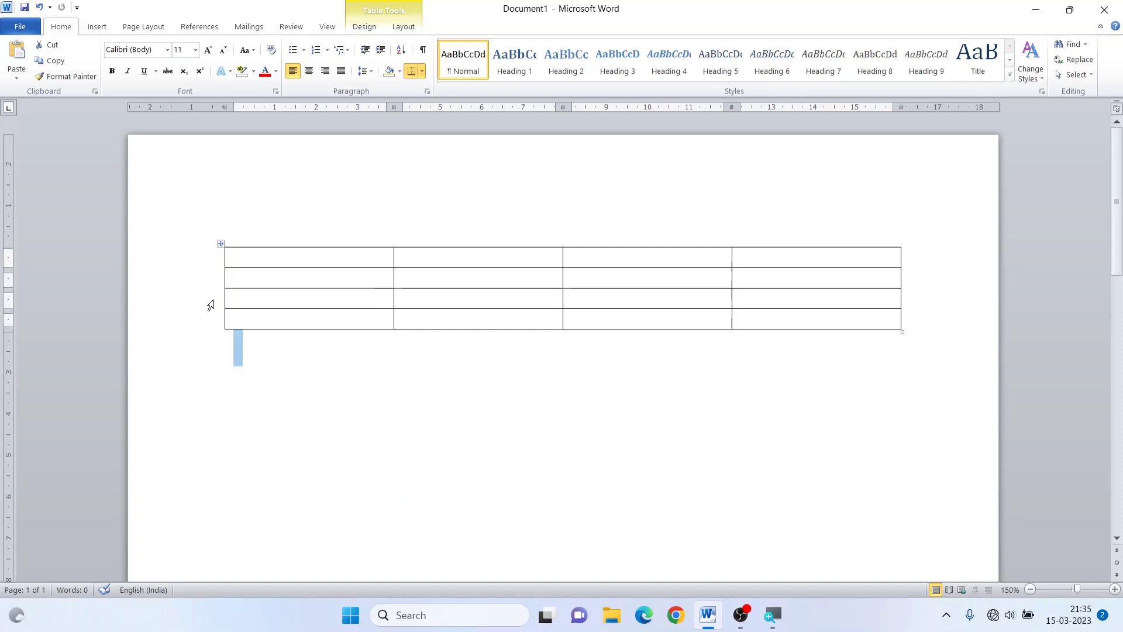
pyautogui.click(218, 299)
pyautogui.click(262, 279)
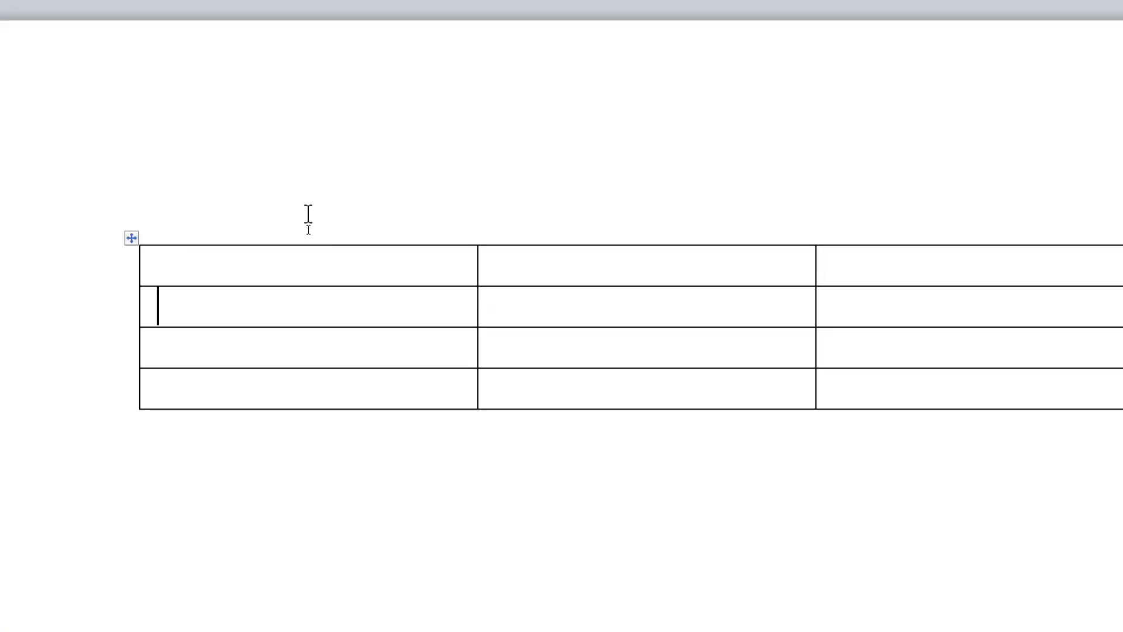
# - Select the first, second and third columns one at a time from the table's upper edge
pyautogui.click(310, 246)
pyautogui.click(666, 239)
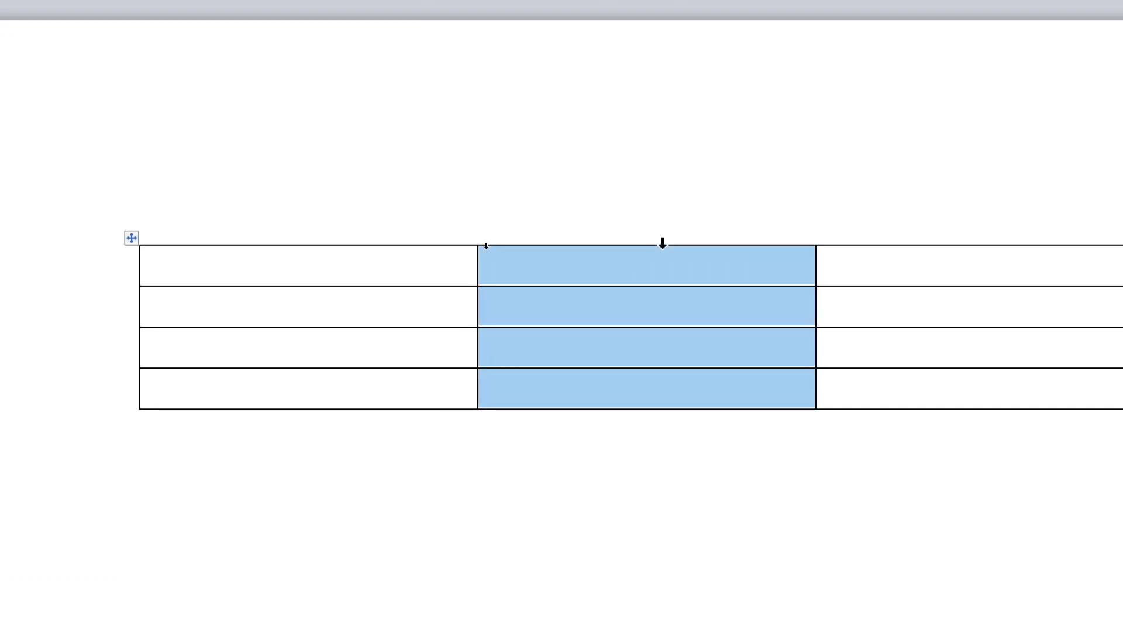
pyautogui.click(858, 245)
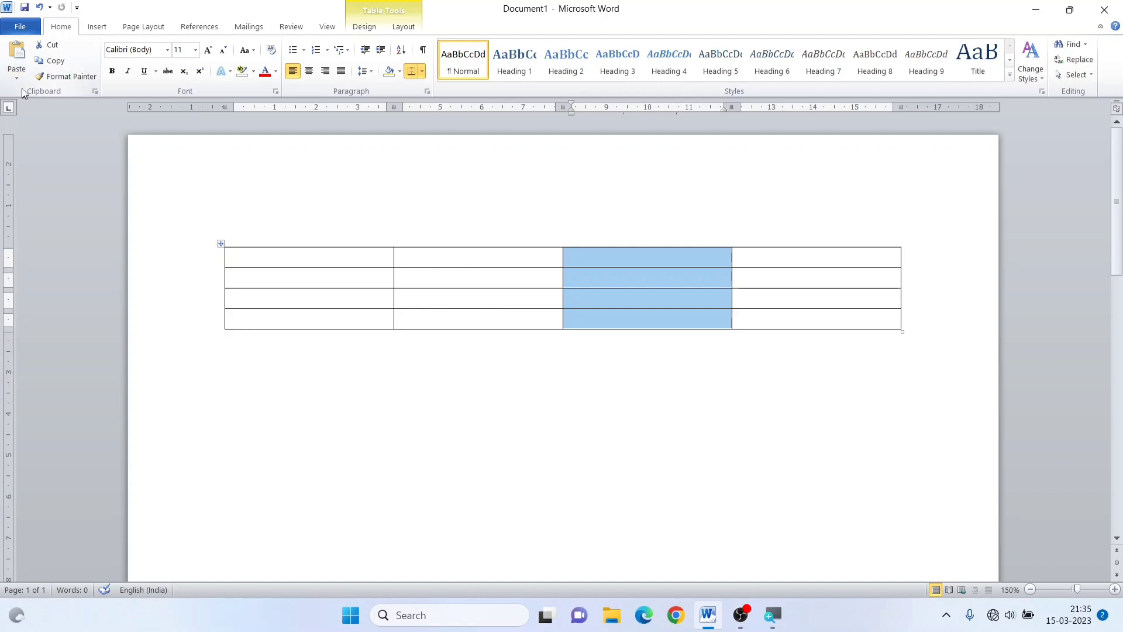
# - Examine the border options for the table's first cell, including the View Gridlines setting
pyautogui.click(409, 7)
pyautogui.click(398, 29)
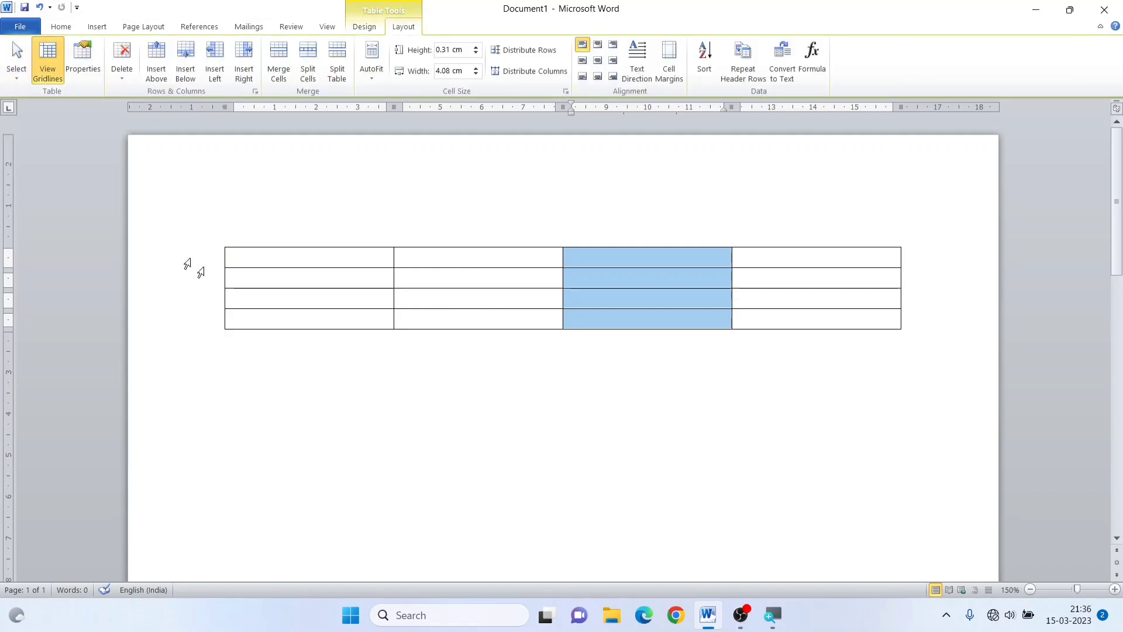
pyautogui.click(258, 254)
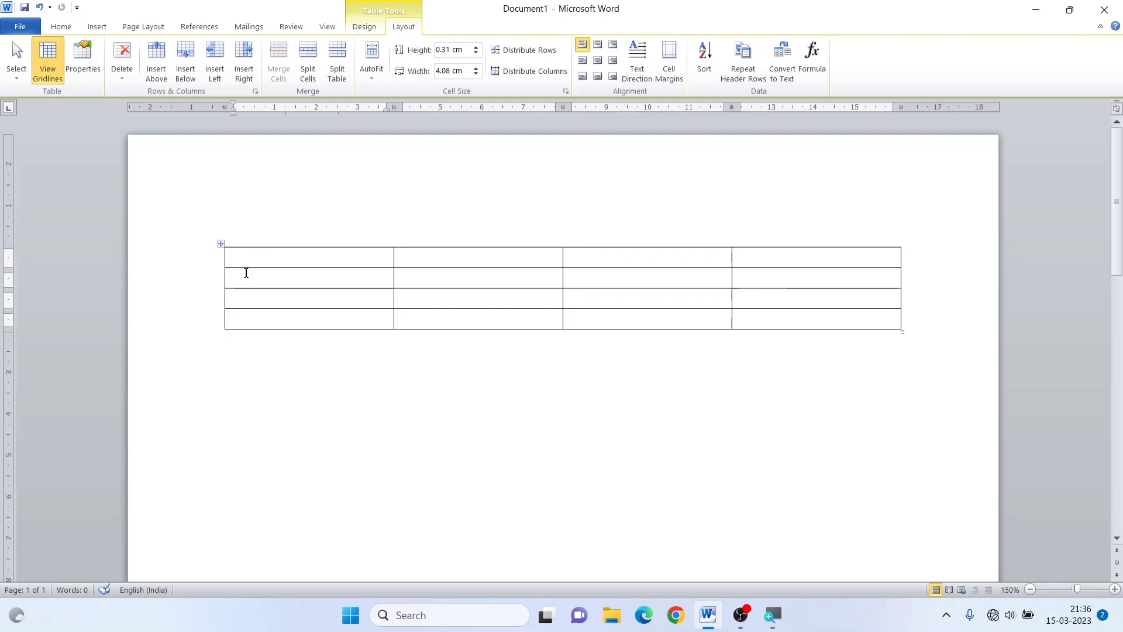
pyautogui.click(56, 75)
pyautogui.click(363, 27)
pyautogui.click(929, 60)
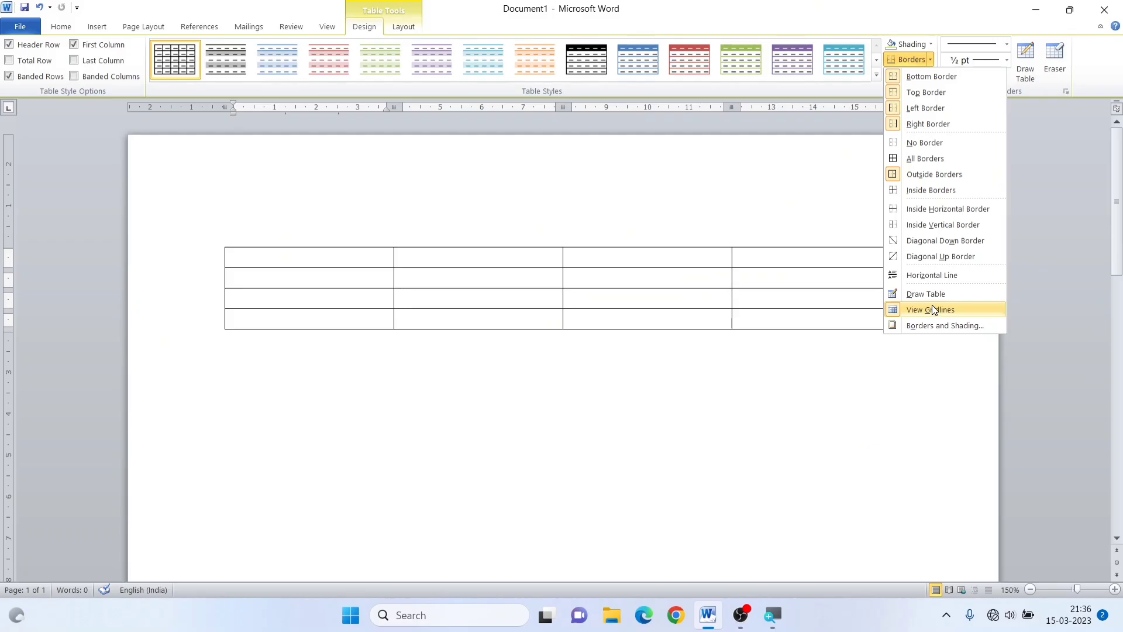
pyautogui.click(689, 288)
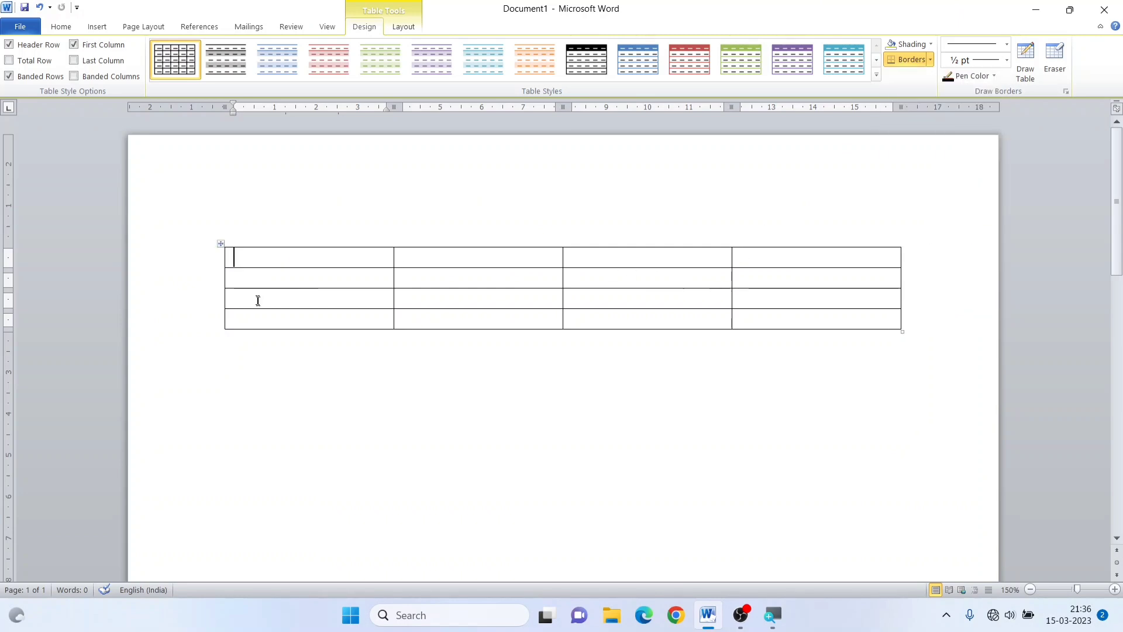
# - Remove all borders from the entire table with the No Border option
pyautogui.click(220, 244)
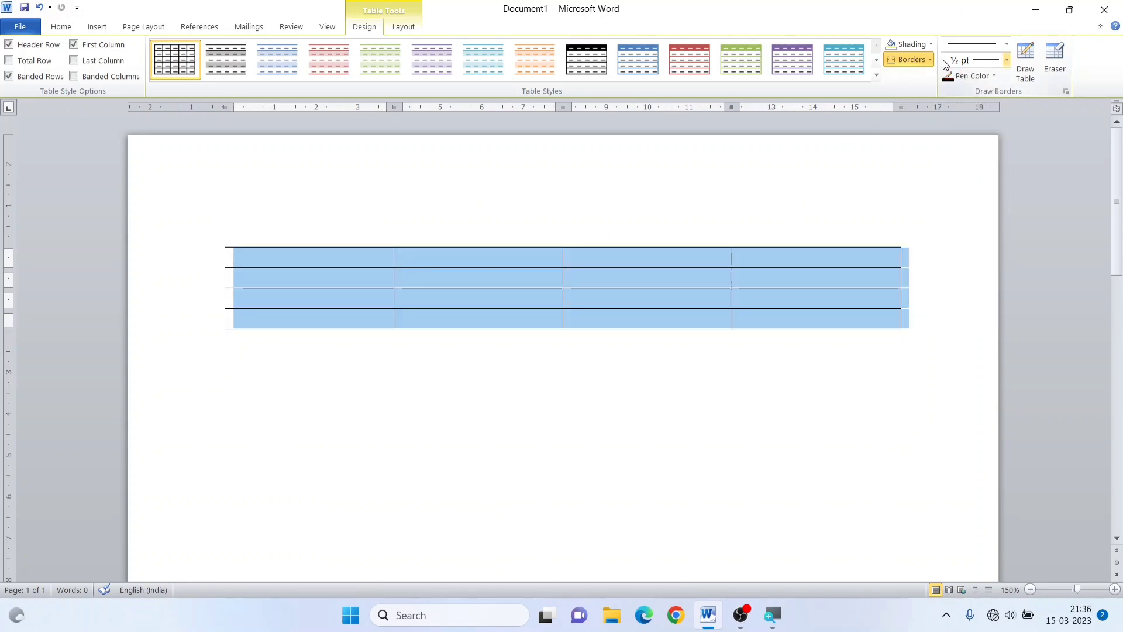
pyautogui.click(930, 59)
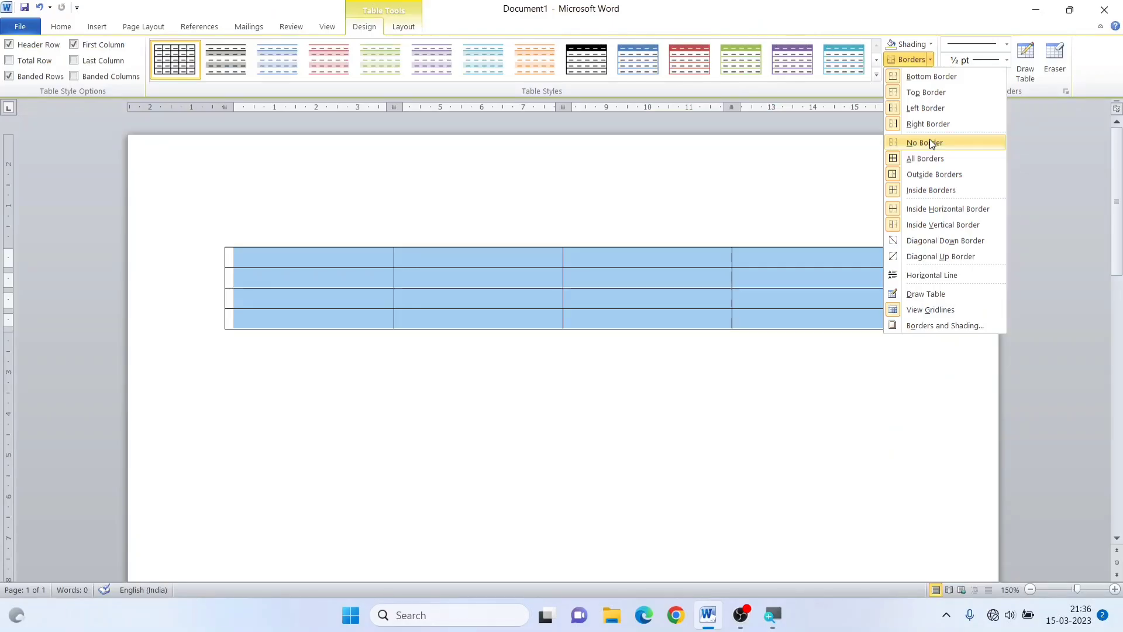
pyautogui.click(929, 142)
pyautogui.click(637, 278)
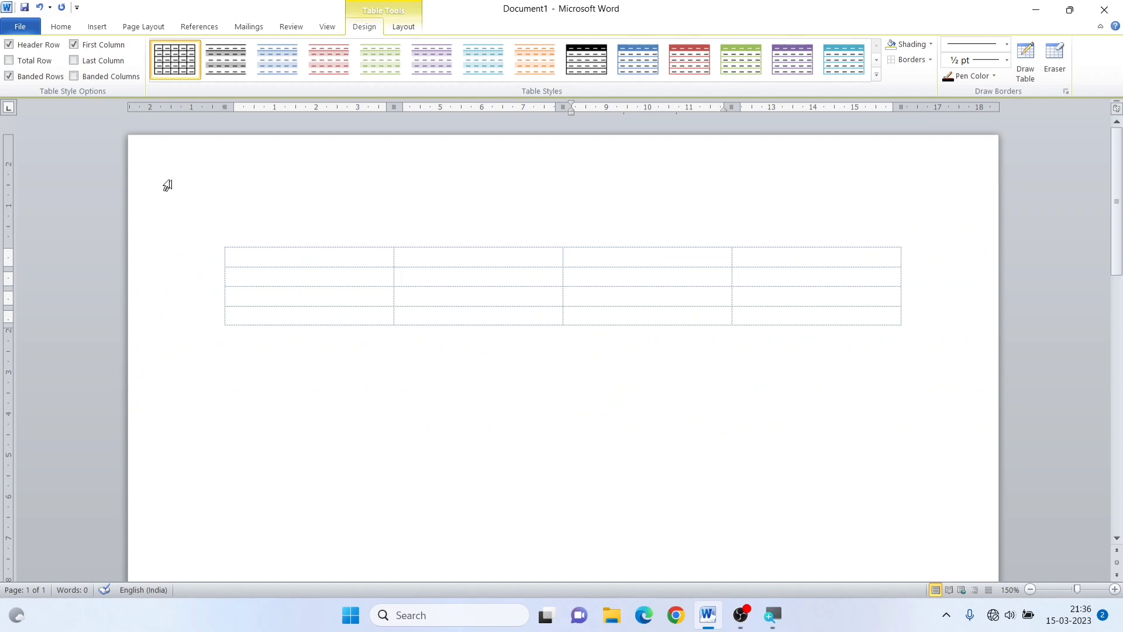
# - Turn off View Gridlines to hide the borderless table's dashed gridlines
pyautogui.click(403, 27)
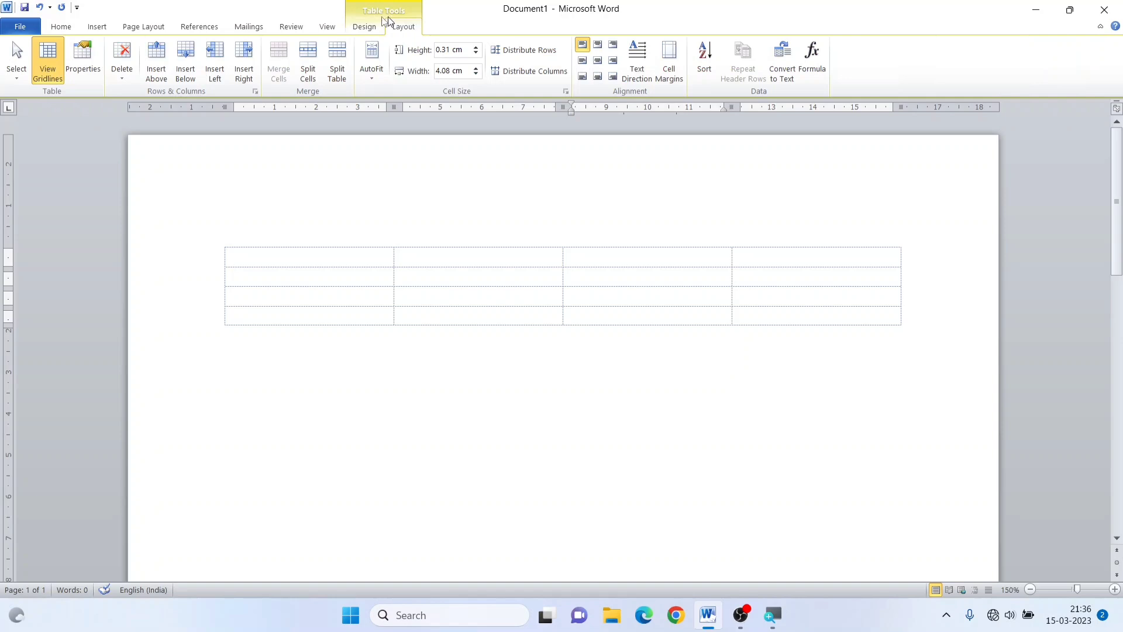
pyautogui.click(54, 68)
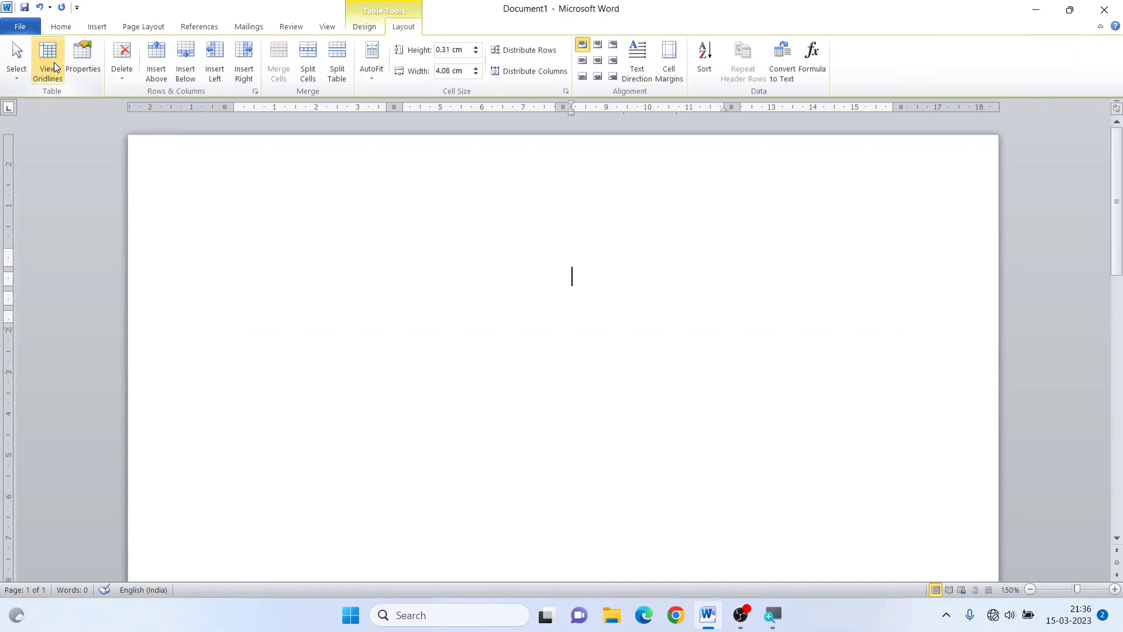
pyautogui.click(339, 288)
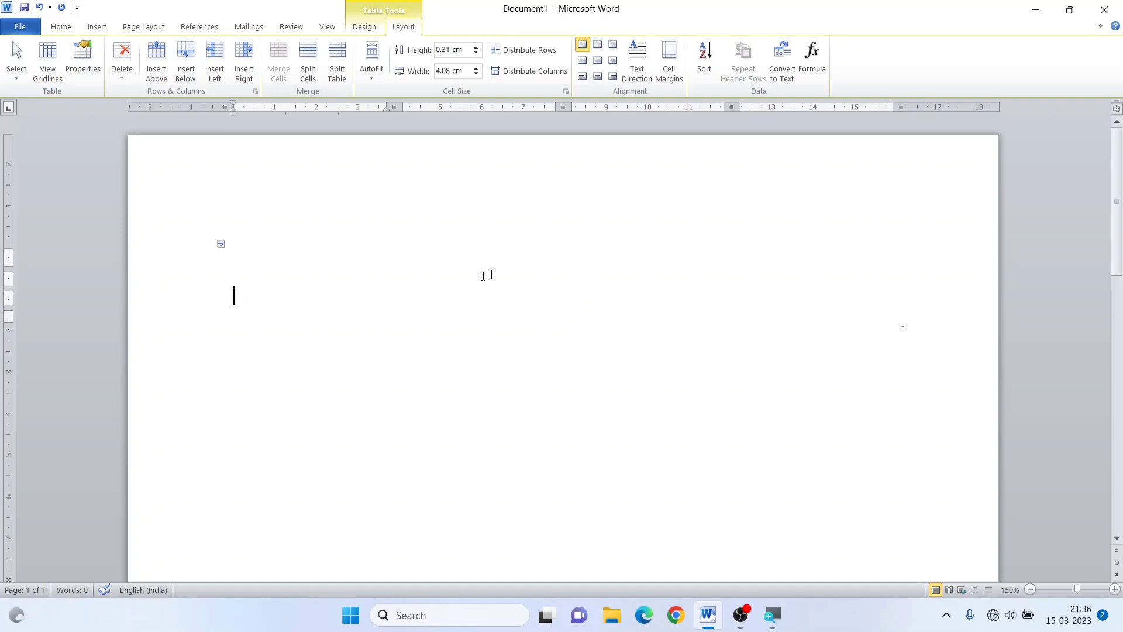
# - Turn View Gridlines back on for the borderless table
pyautogui.click(403, 257)
pyautogui.click(293, 278)
pyautogui.click(256, 253)
pyautogui.click(58, 67)
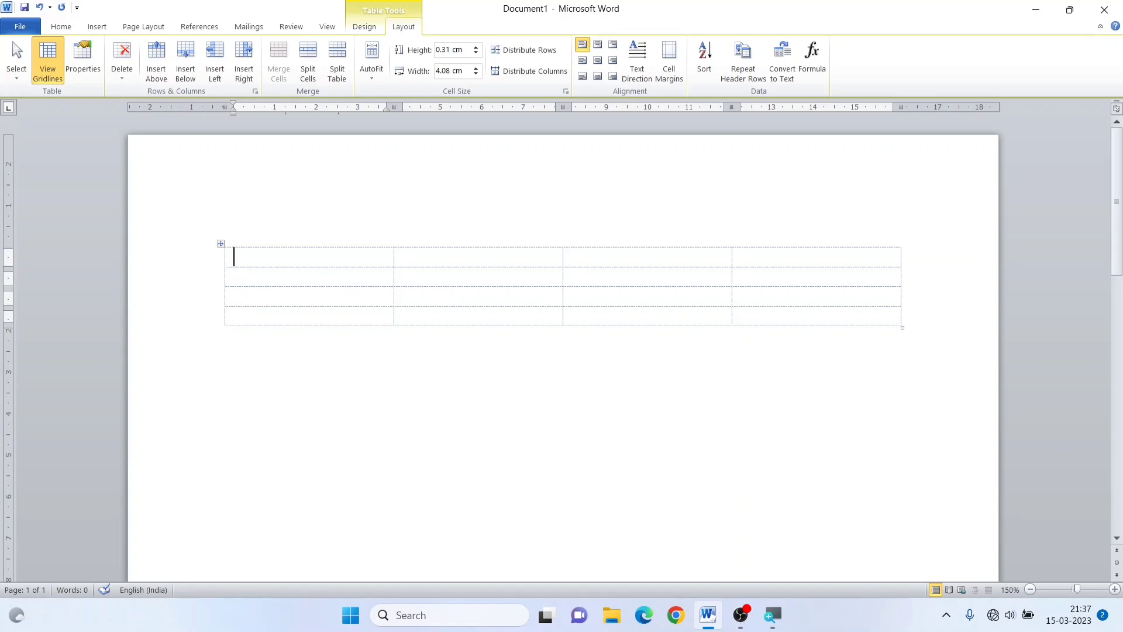
# - Select the entire table and restore its outer and inner lines with All Borders
pyautogui.click(624, 250)
pyautogui.click(748, 248)
pyautogui.click(223, 244)
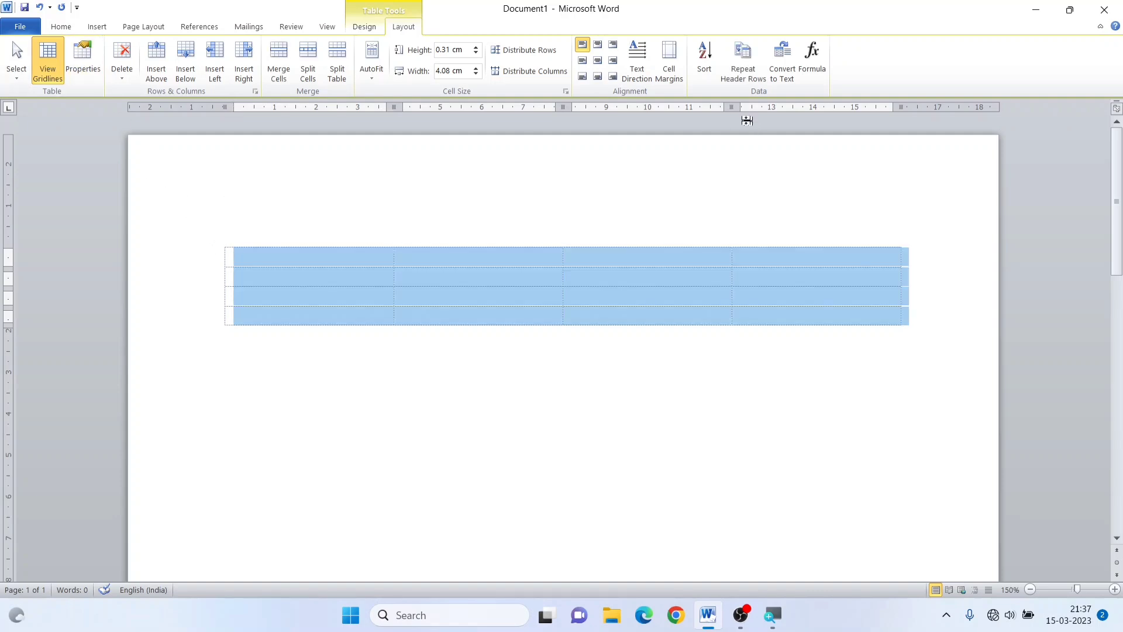
pyautogui.click(369, 28)
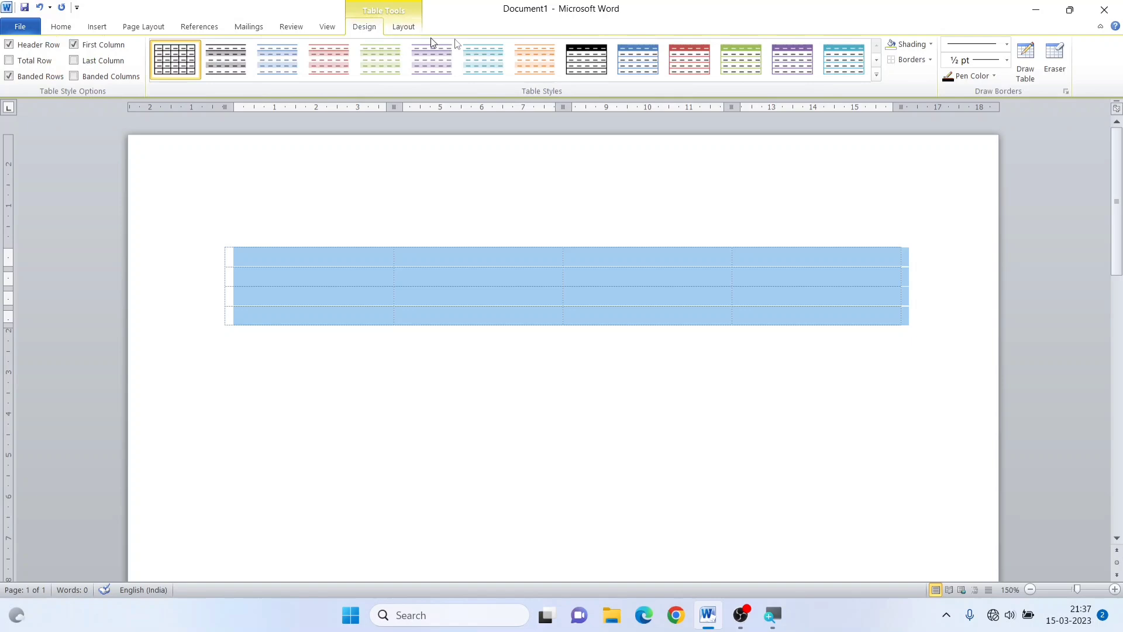
pyautogui.click(929, 60)
pyautogui.click(918, 170)
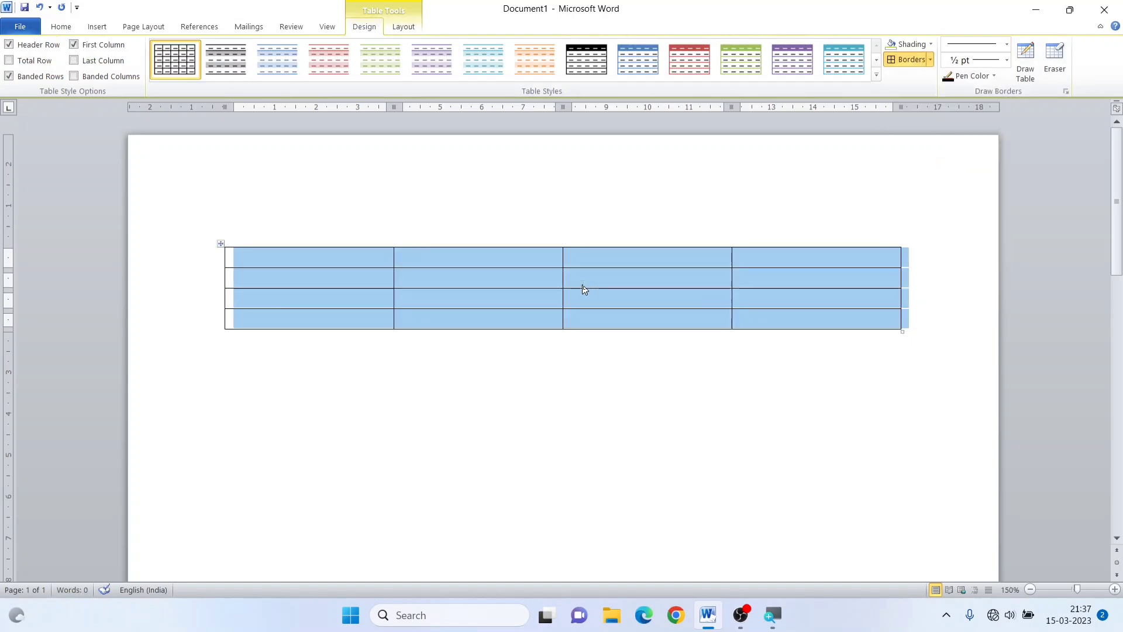
pyautogui.click(583, 289)
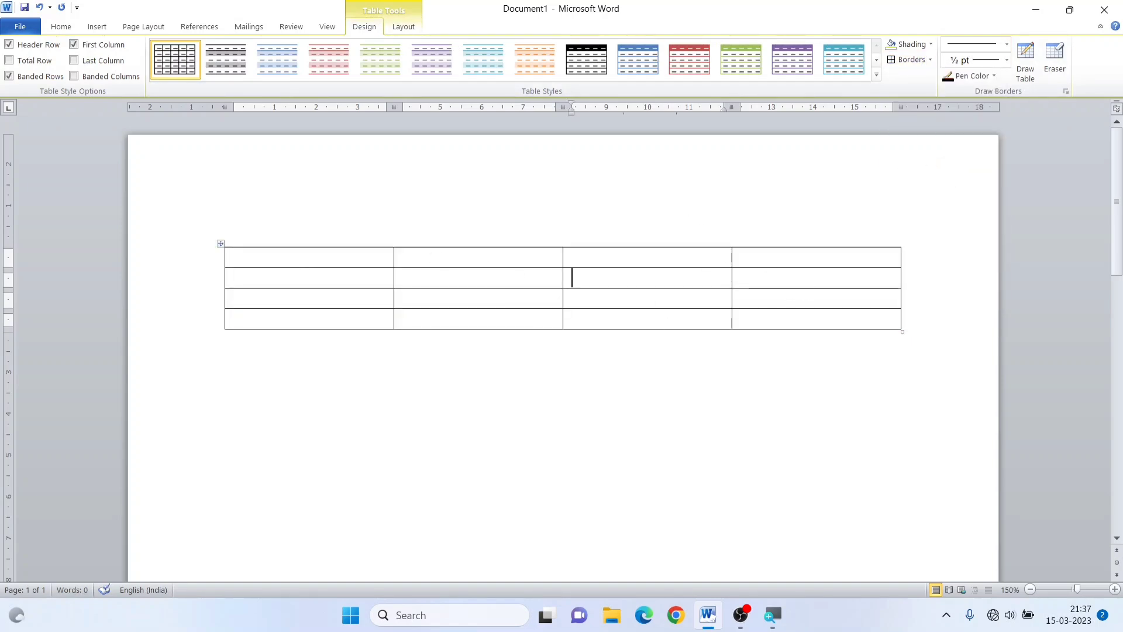
# - Examine the table's size, alignment and text wrapping options in Table Properties
pyautogui.click(103, 27)
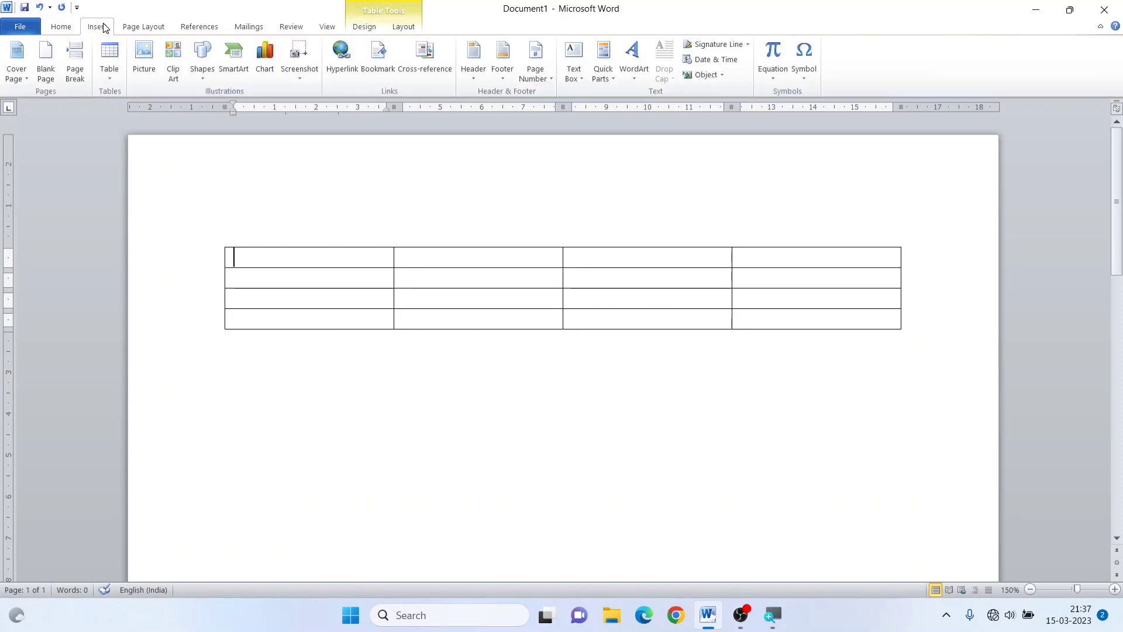
pyautogui.click(403, 26)
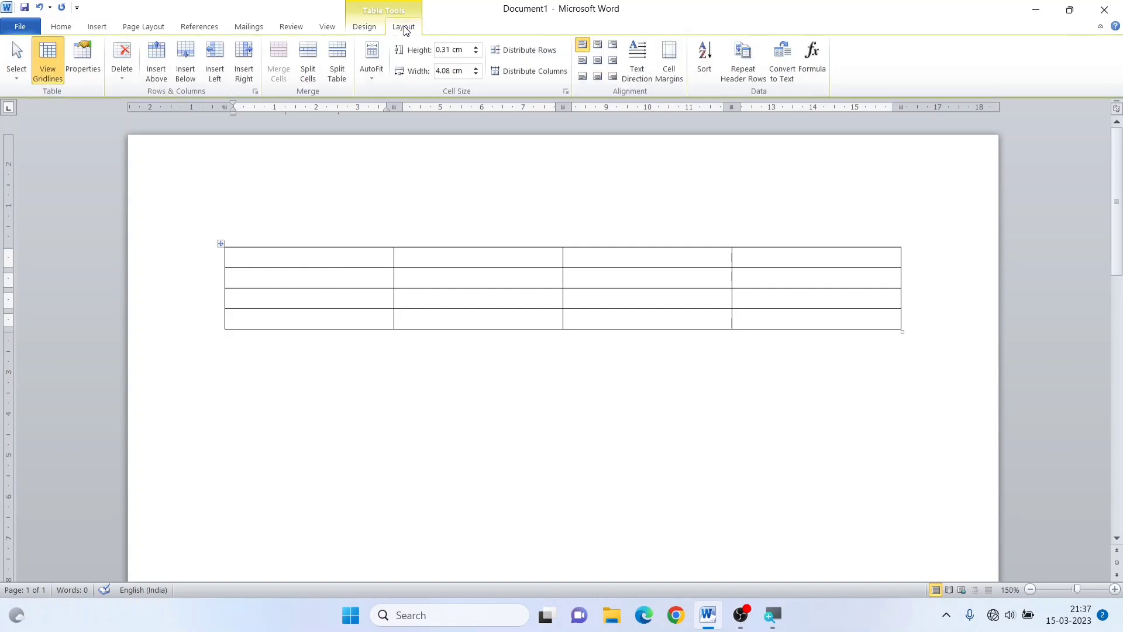
pyautogui.click(87, 73)
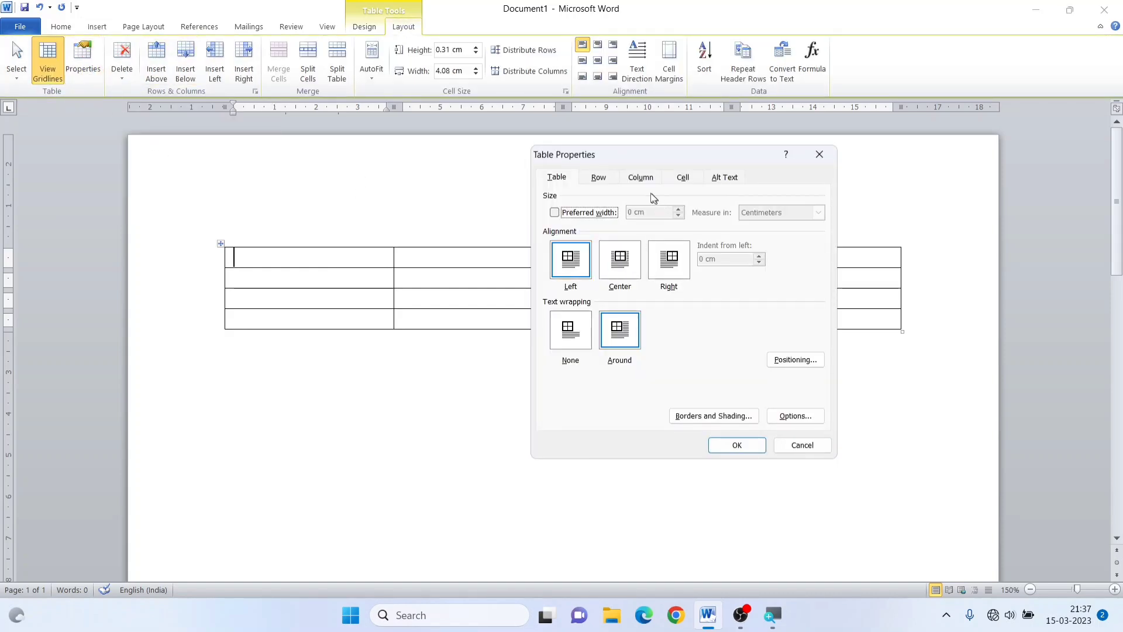
pyautogui.moveTo(728, 155); pyautogui.dragTo(733, 212)
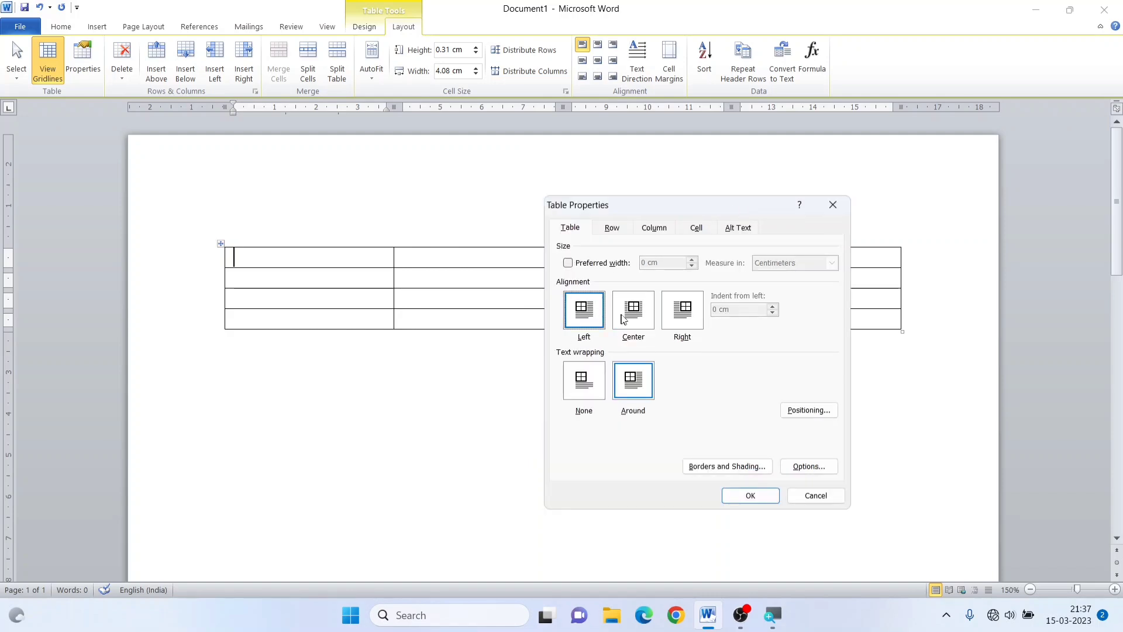
pyautogui.click(812, 497)
pyautogui.click(741, 298)
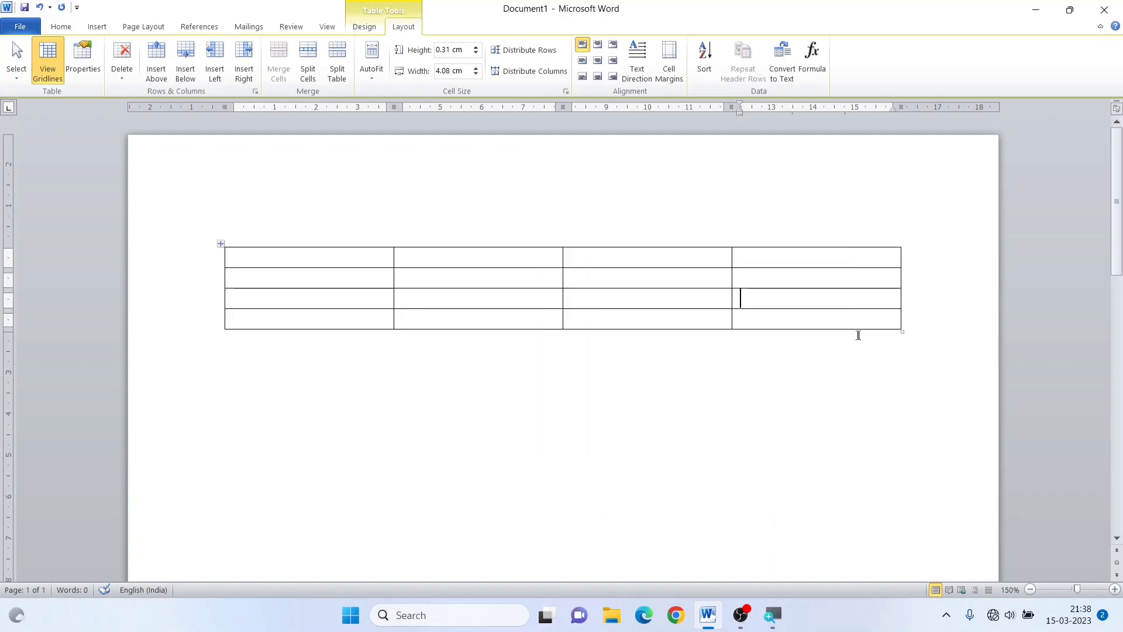
# - Shrink the table to cells about 1.5 cm wide and 0.6 cm high, and move it down and inward on the page
pyautogui.moveTo(902, 331); pyautogui.dragTo(477, 346)
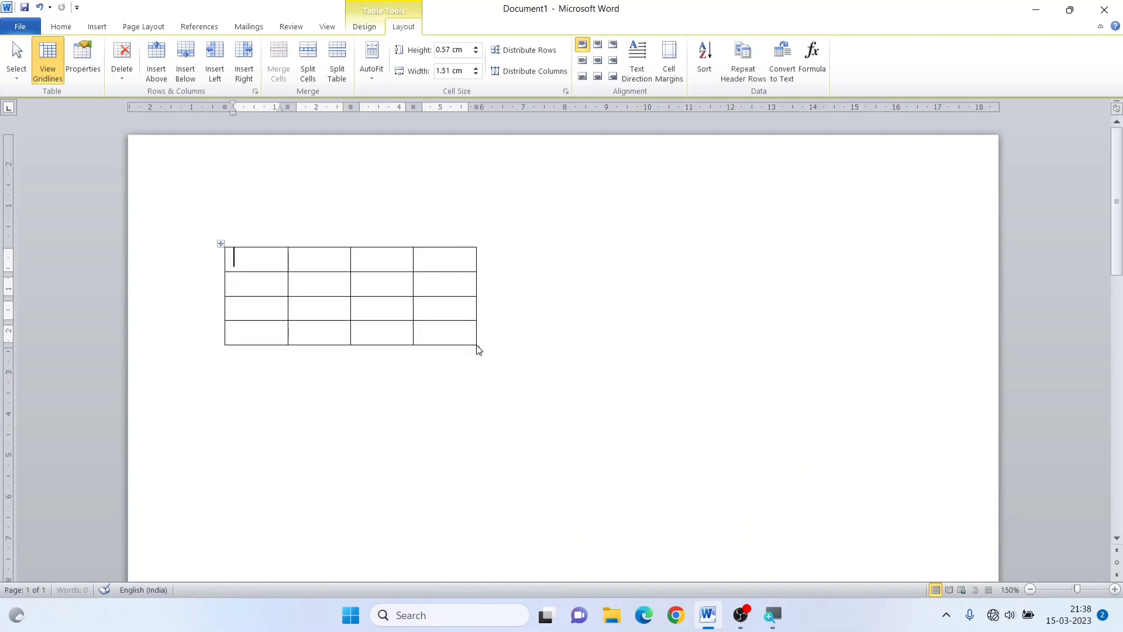
pyautogui.moveTo(222, 250); pyautogui.dragTo(301, 309)
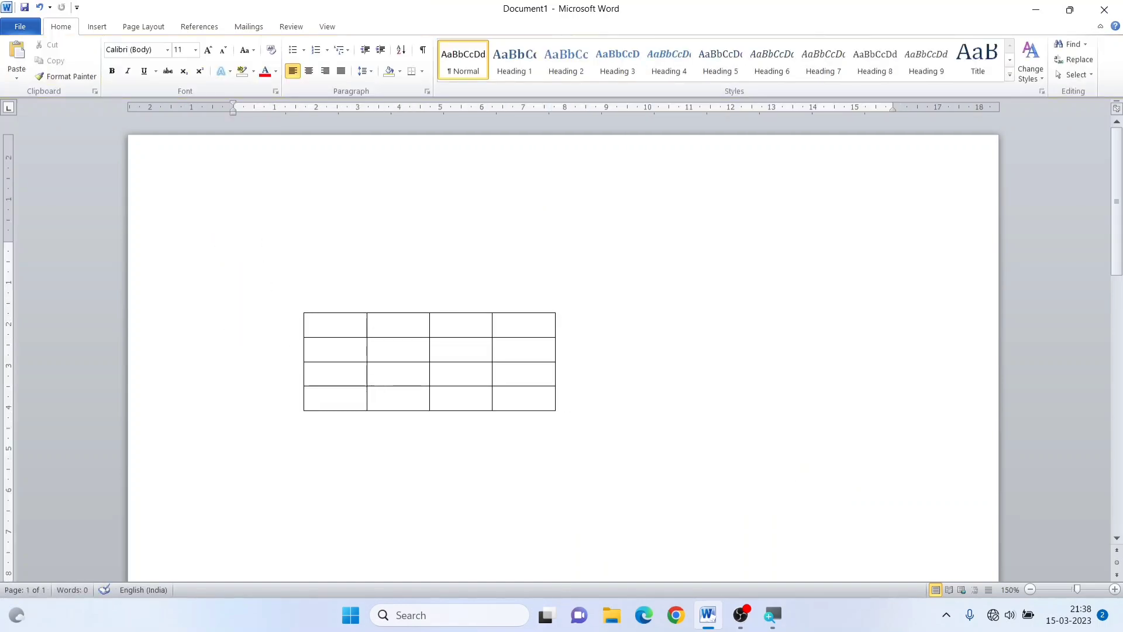
# - Generate sample paragraphs with =rand(5,10) and move the table to the upper left of the first paragraph
pyautogui.write('=rand(5,10)')
pyautogui.press('Return')
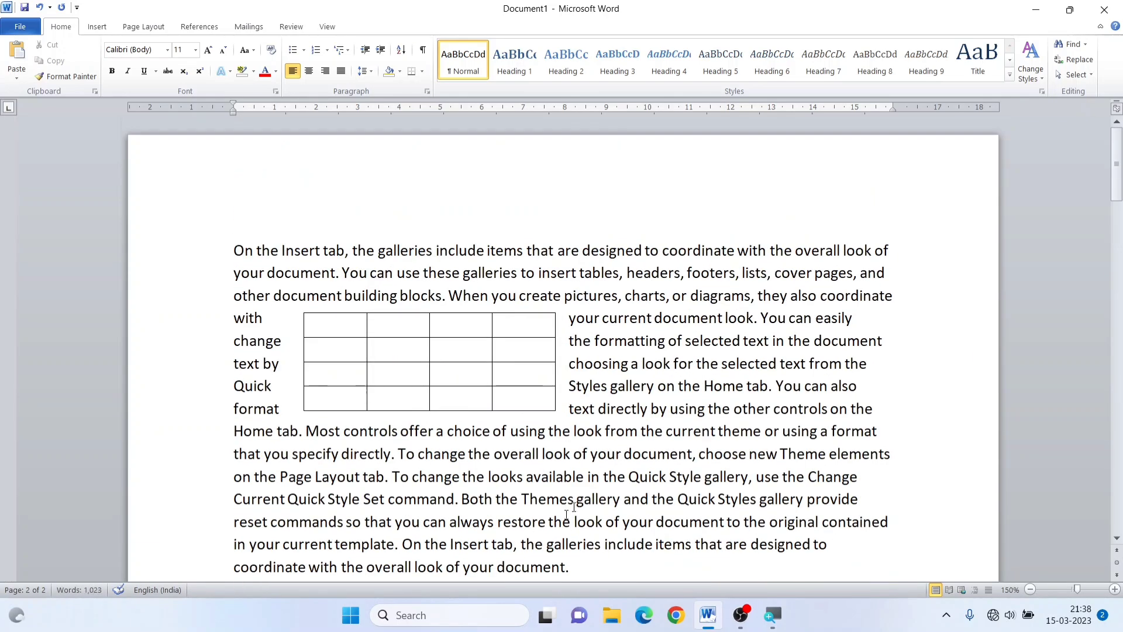
pyautogui.moveTo(299, 309); pyautogui.dragTo(260, 257)
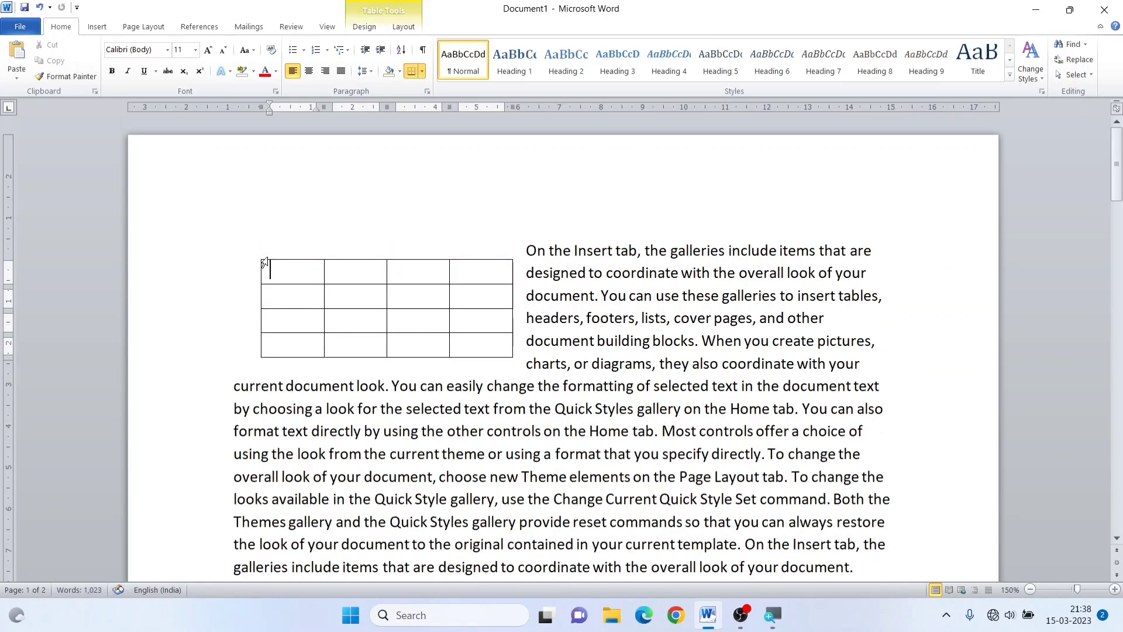
# - Set the table's alignment to Center and its text wrapping to None in Table Properties
pyautogui.click(409, 25)
pyautogui.click(78, 69)
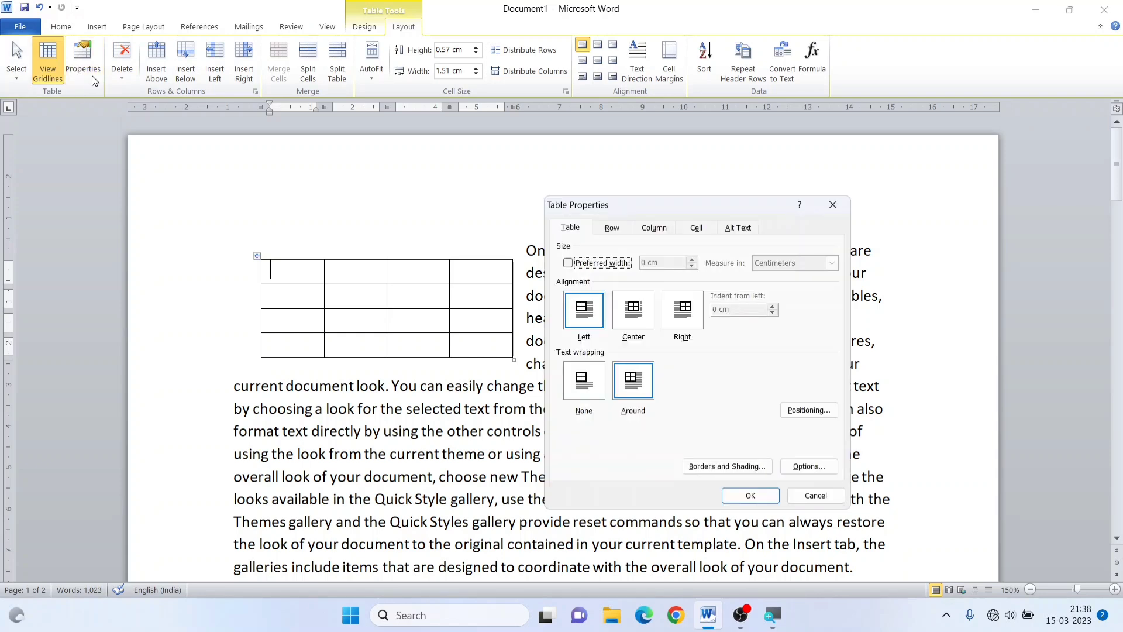
pyautogui.click(629, 318)
pyautogui.click(679, 313)
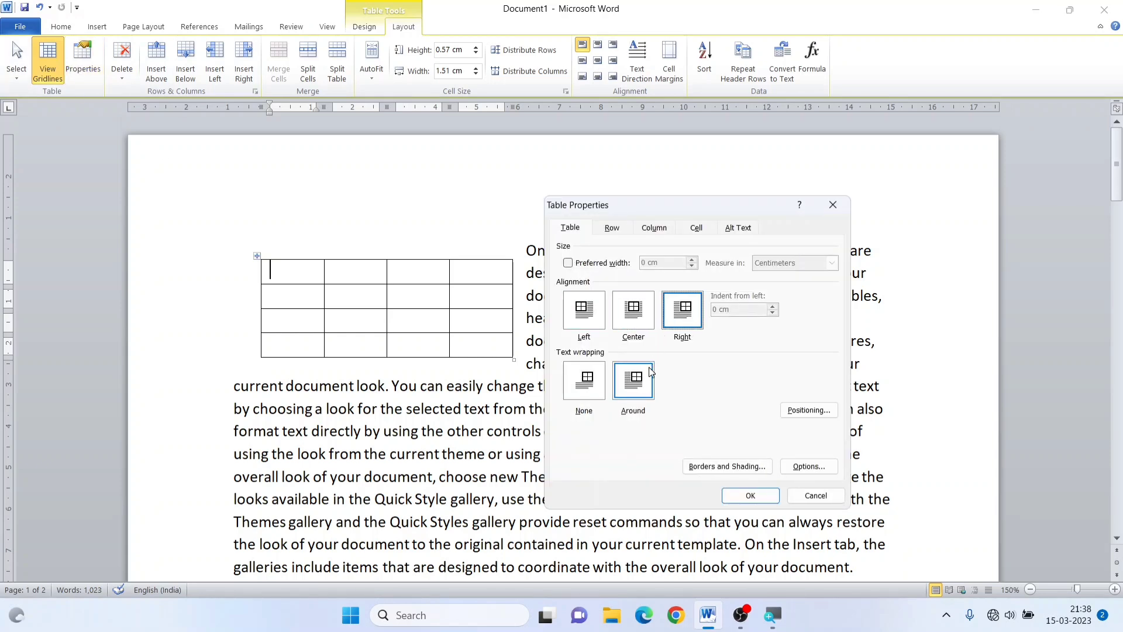
pyautogui.click(585, 380)
pyautogui.click(583, 309)
pyautogui.click(637, 316)
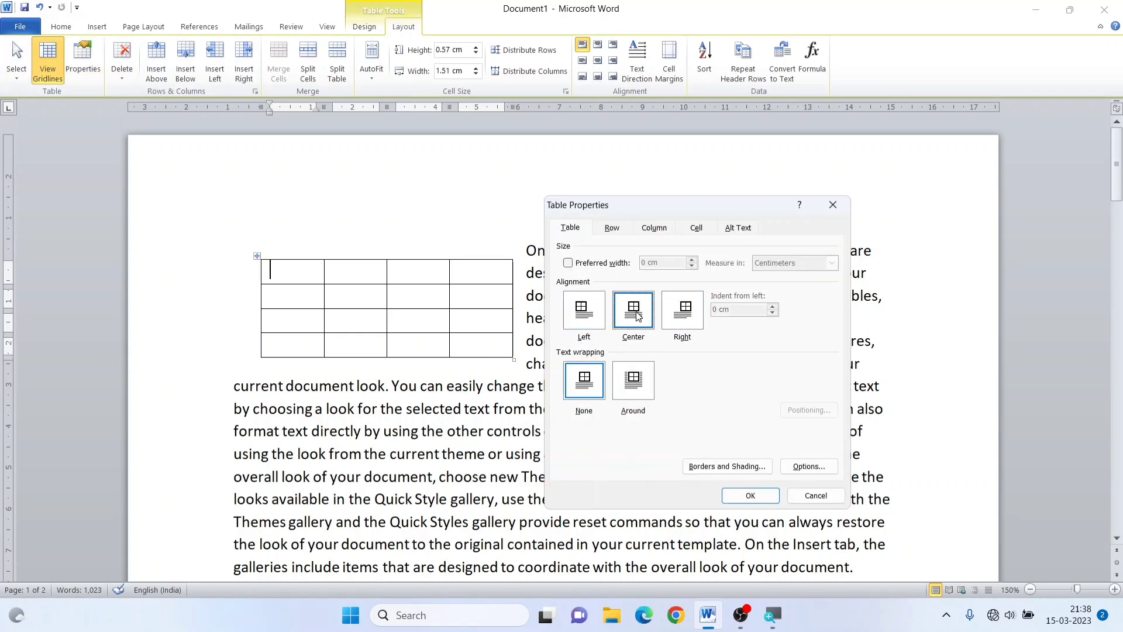
pyautogui.click(750, 495)
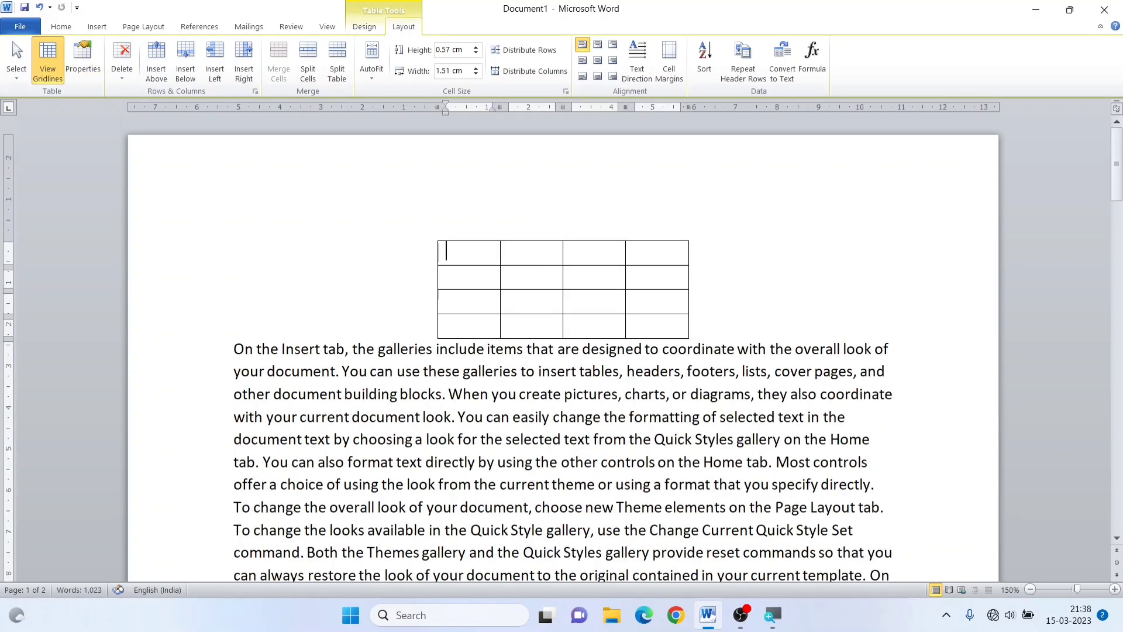
# - Change the table's alignment to Right in Table Properties
pyautogui.click(83, 58)
pyautogui.click(682, 310)
pyautogui.click(751, 496)
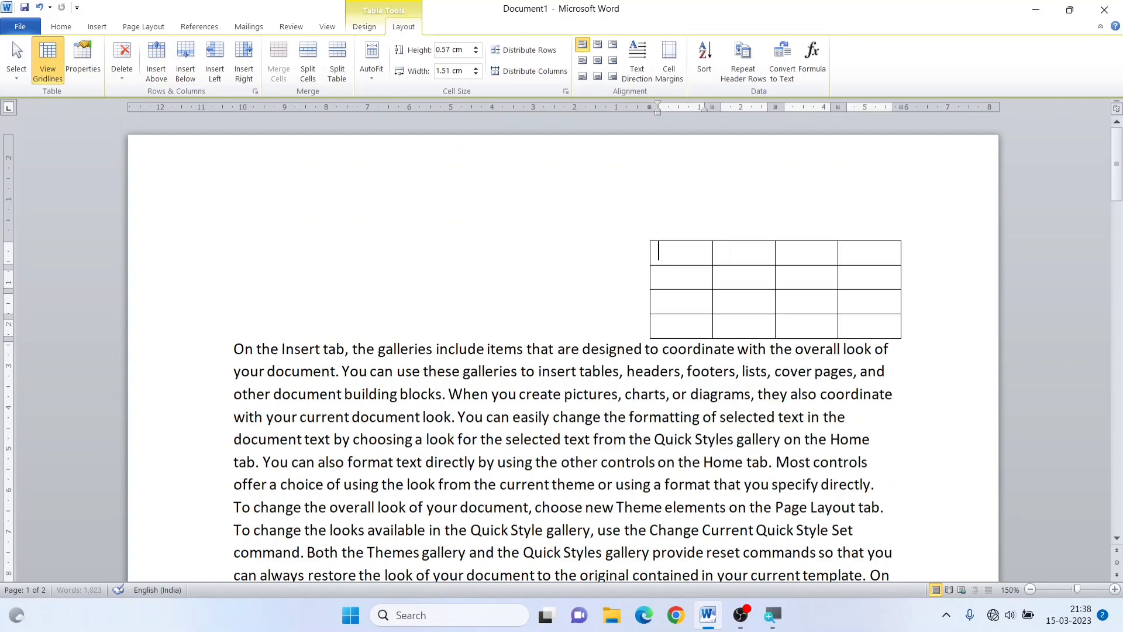
# - Set the table's text wrapping to Around in Table Properties
pyautogui.click(83, 58)
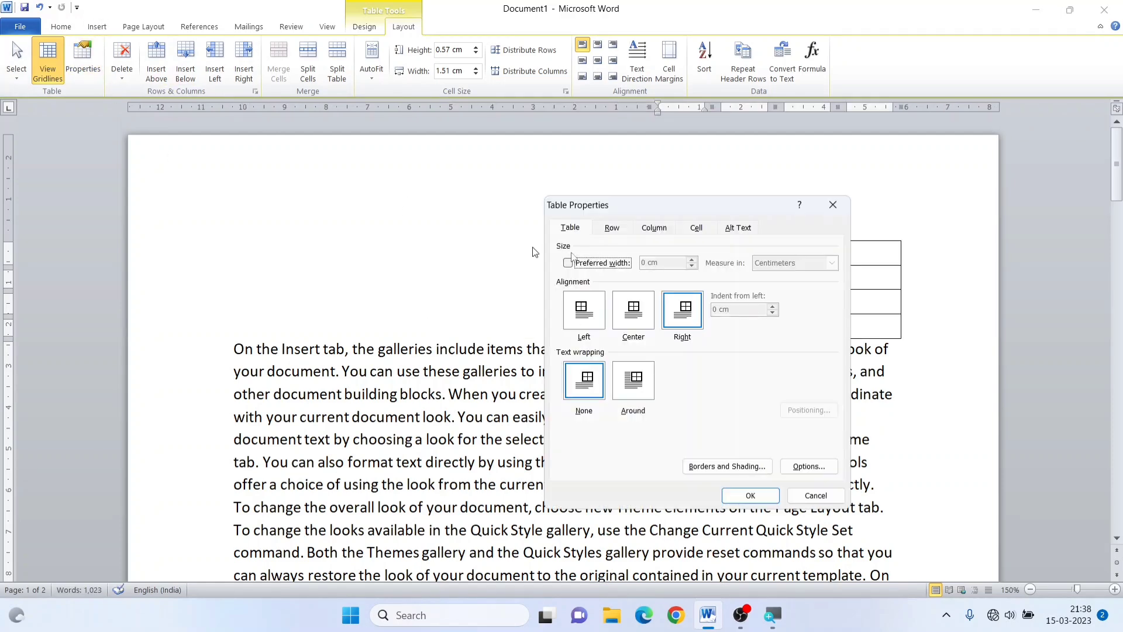
pyautogui.click(635, 391)
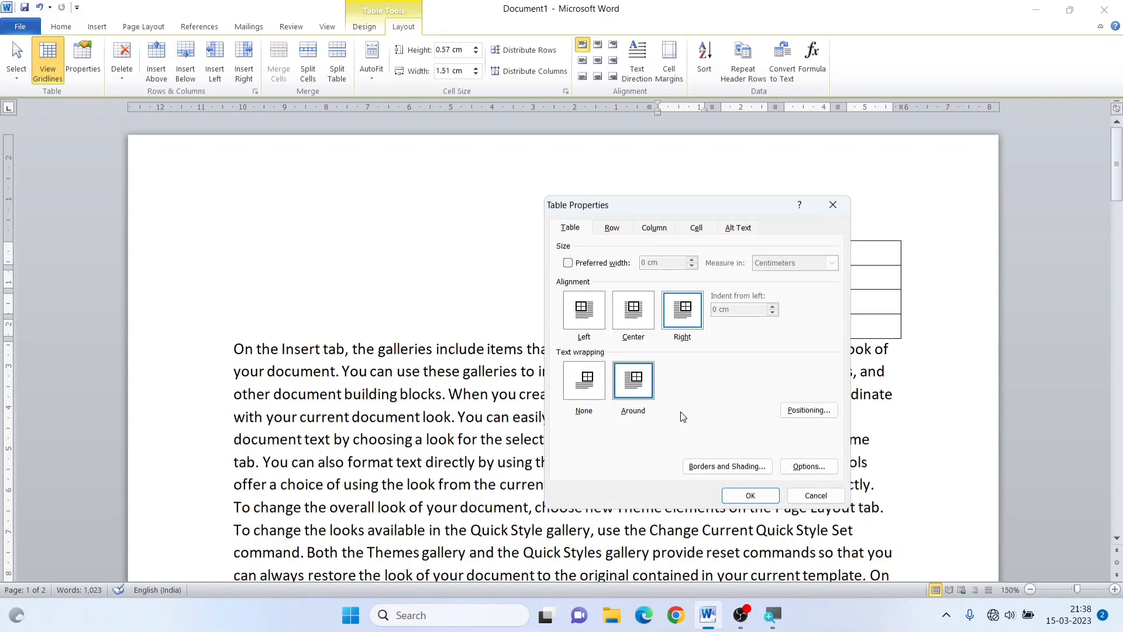
pyautogui.click(750, 495)
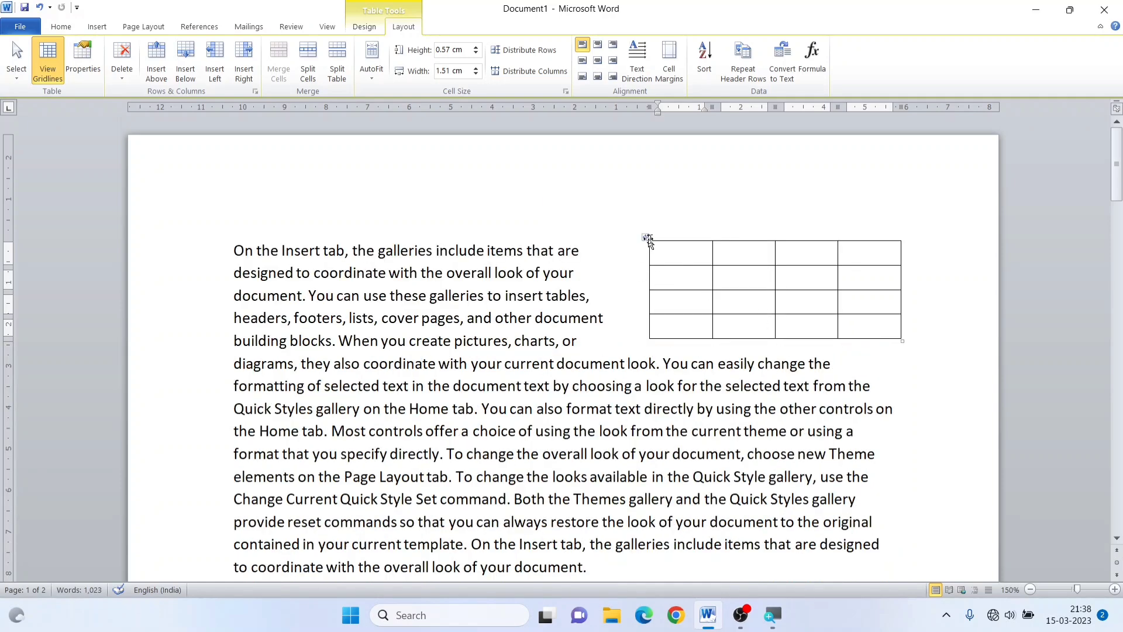
pyautogui.click(614, 247)
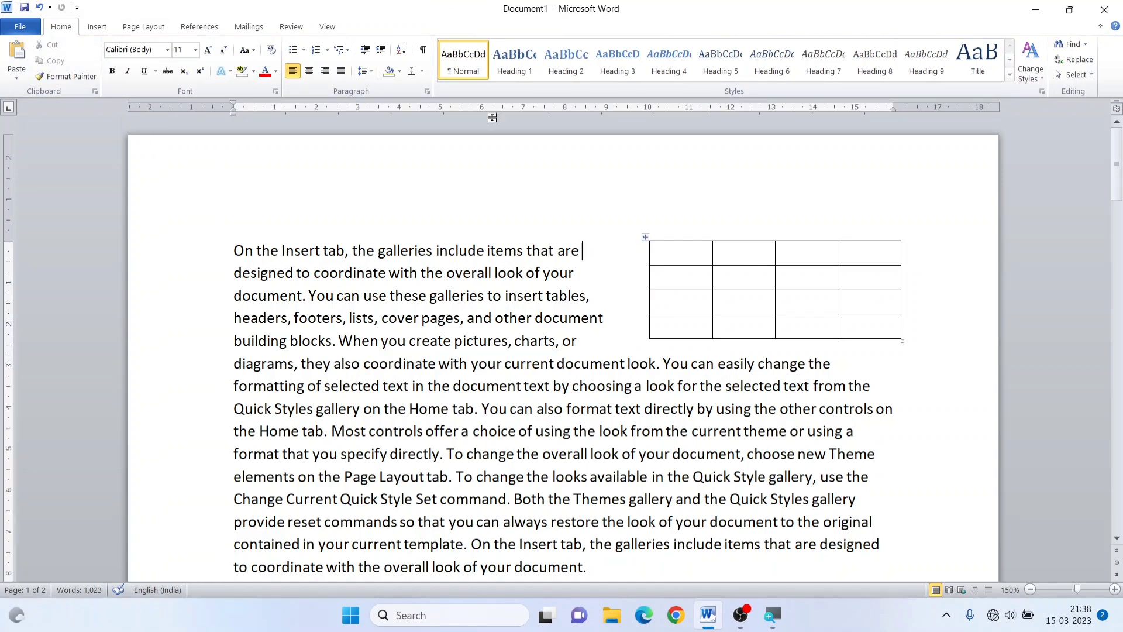
# - Return the right-aligned table's text wrapping to None in Table Properties
pyautogui.click(661, 252)
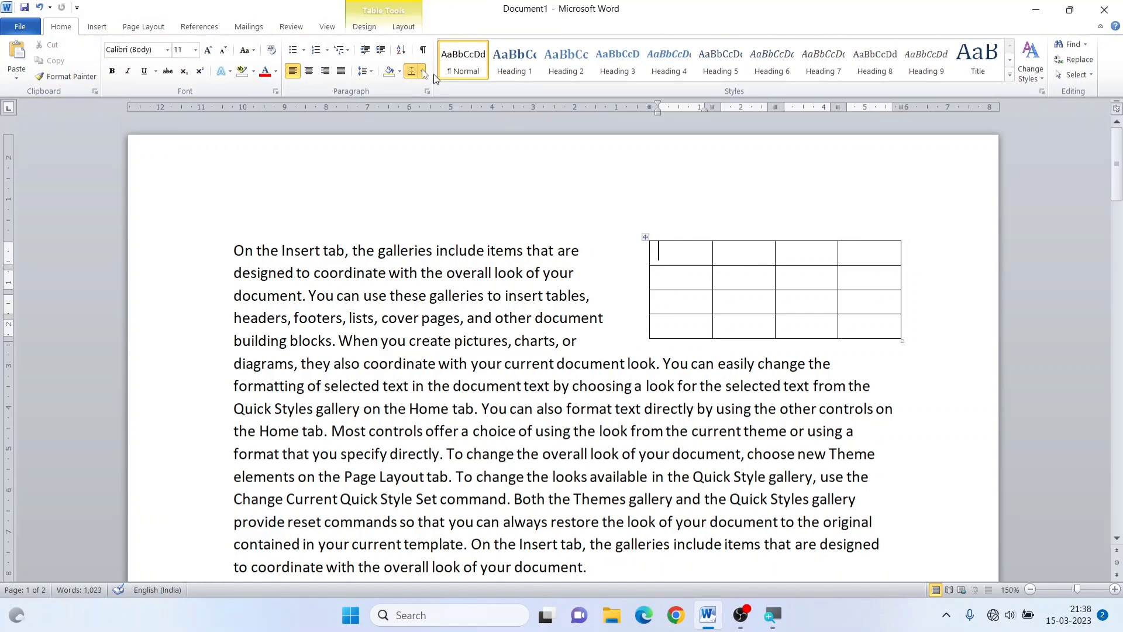
pyautogui.click(397, 27)
pyautogui.click(88, 70)
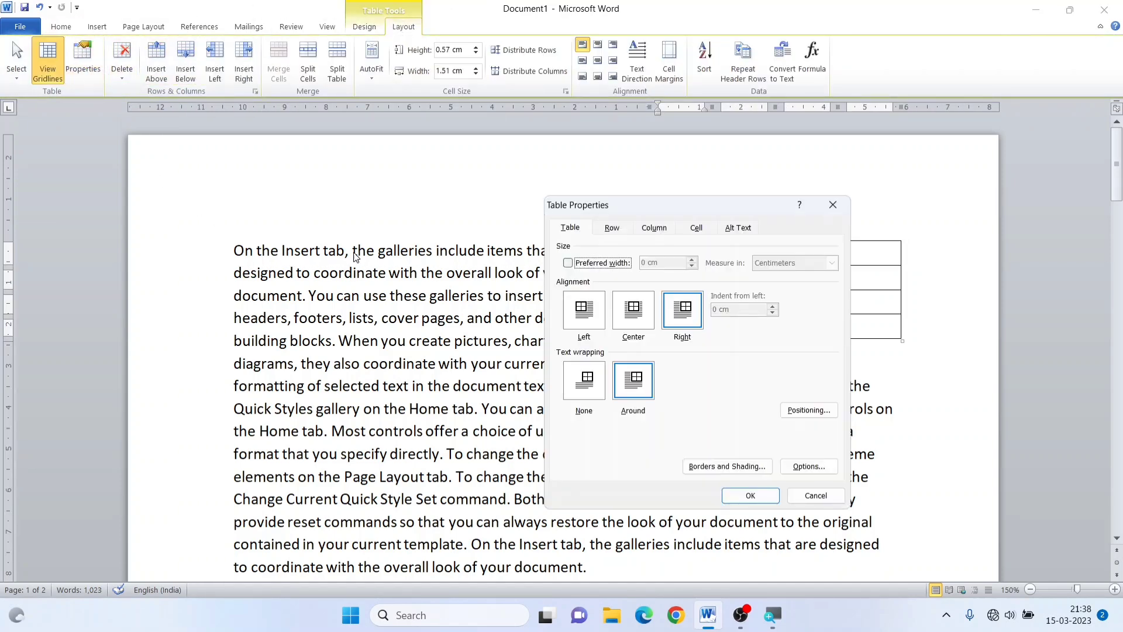
pyautogui.click(586, 387)
pyautogui.click(731, 496)
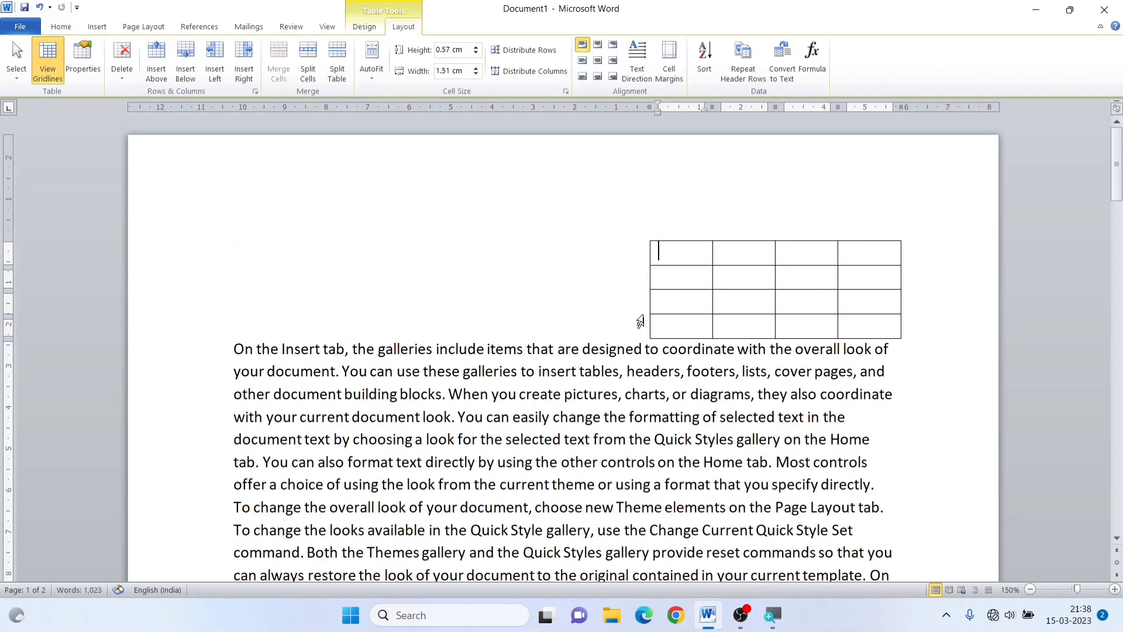
# - Move the table from the right margin to the left margin, beside the start of the first paragraph
pyautogui.moveTo(642, 238); pyautogui.dragTo(587, 301)
pyautogui.moveTo(343, 320); pyautogui.dragTo(220, 249)
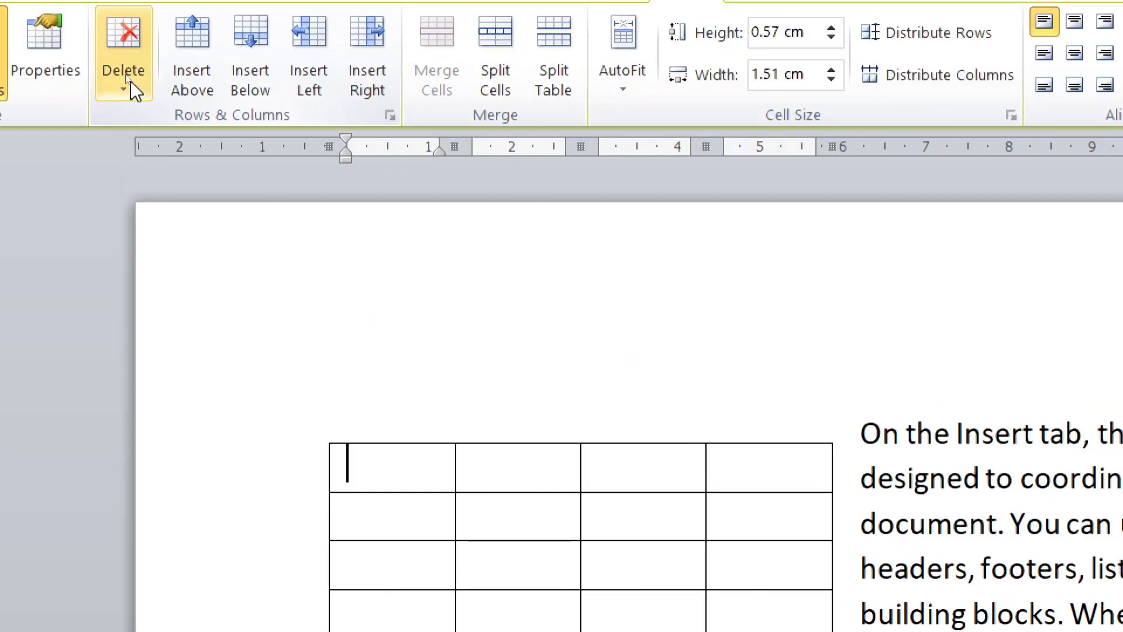
# - Delete the table's first cell with the Shift cells left option
pyautogui.click(131, 81)
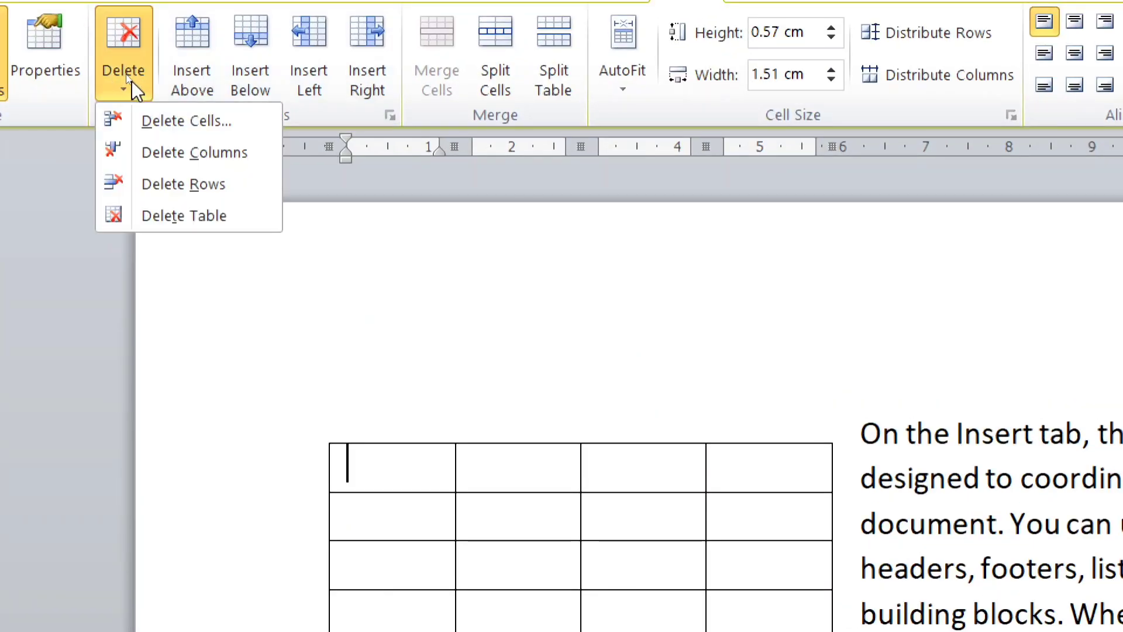
pyautogui.click(154, 123)
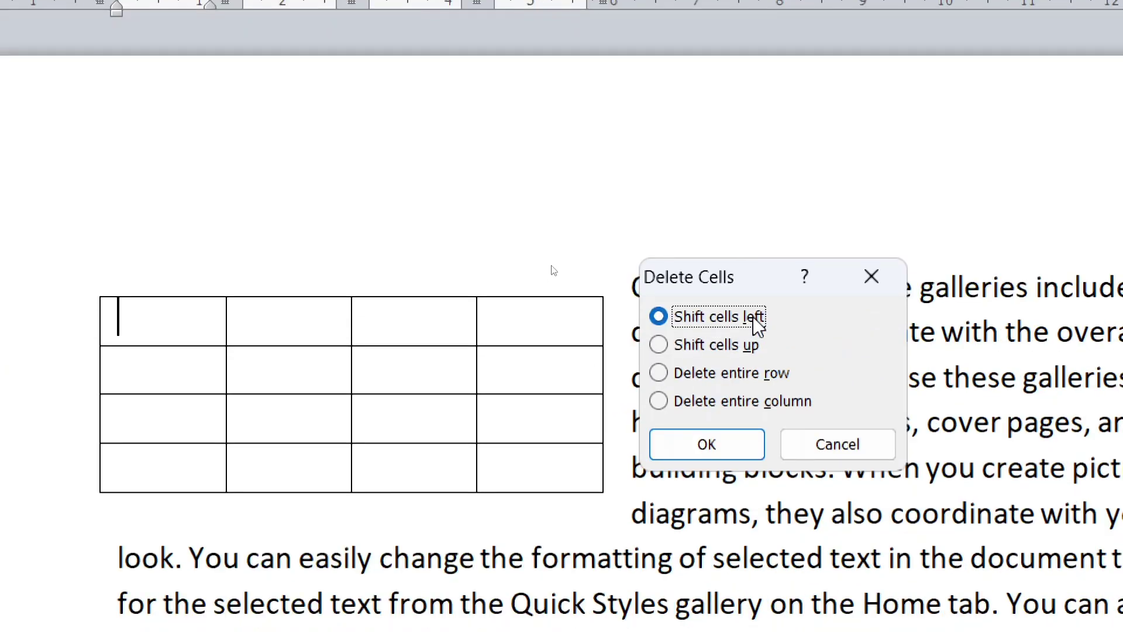
pyautogui.click(711, 442)
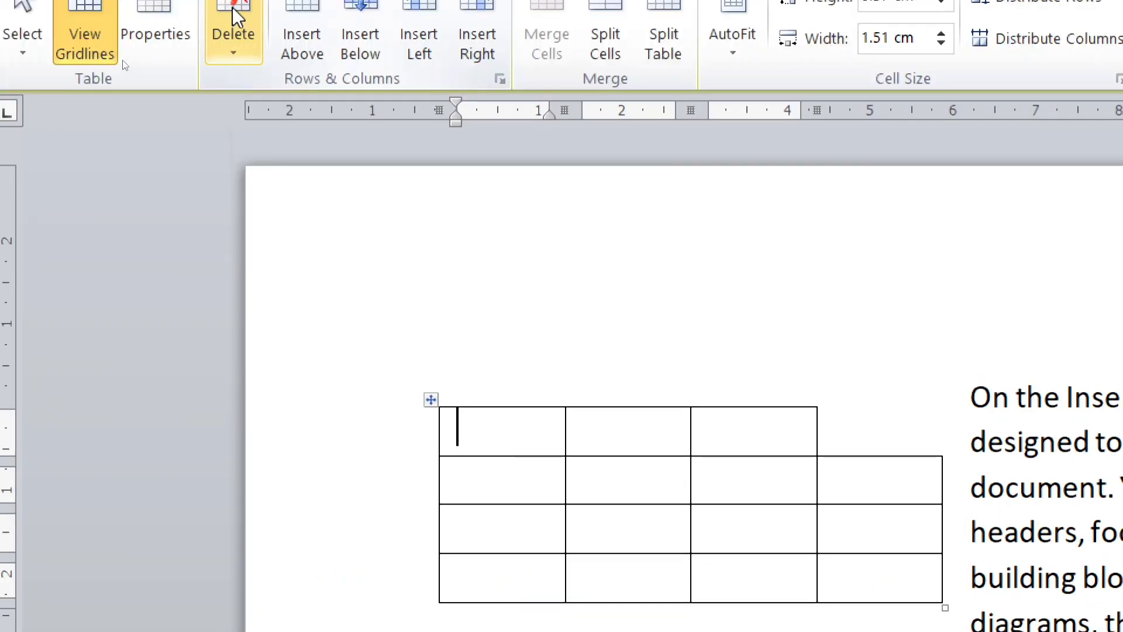
# - Delete the table's incomplete first row with the Delete entire row option of Delete Cells
pyautogui.click(237, 60)
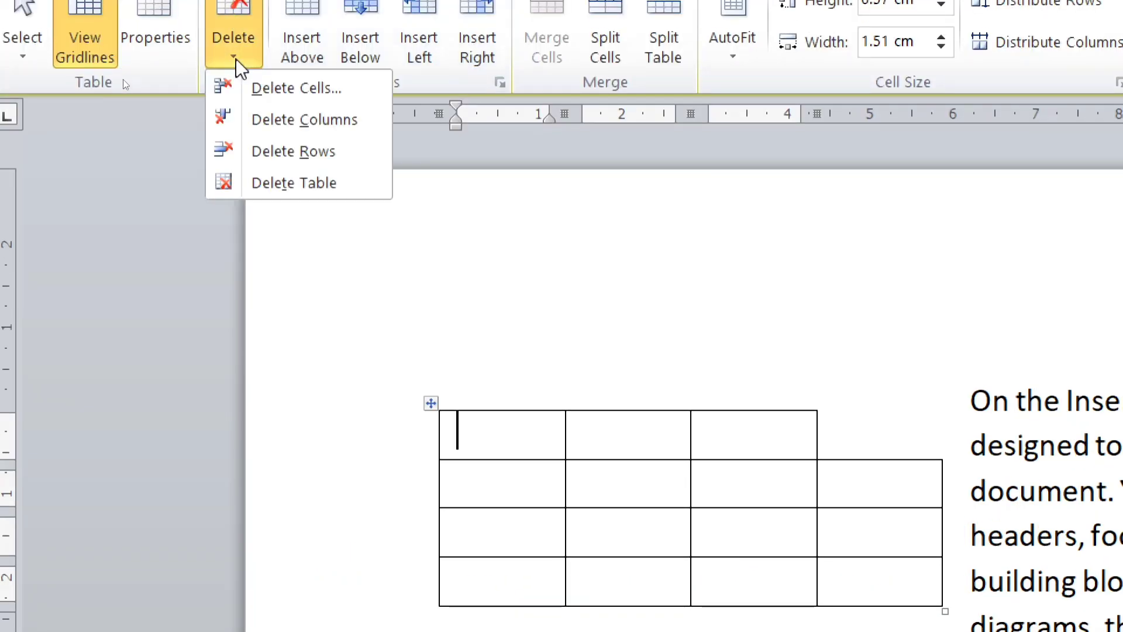
pyautogui.click(283, 88)
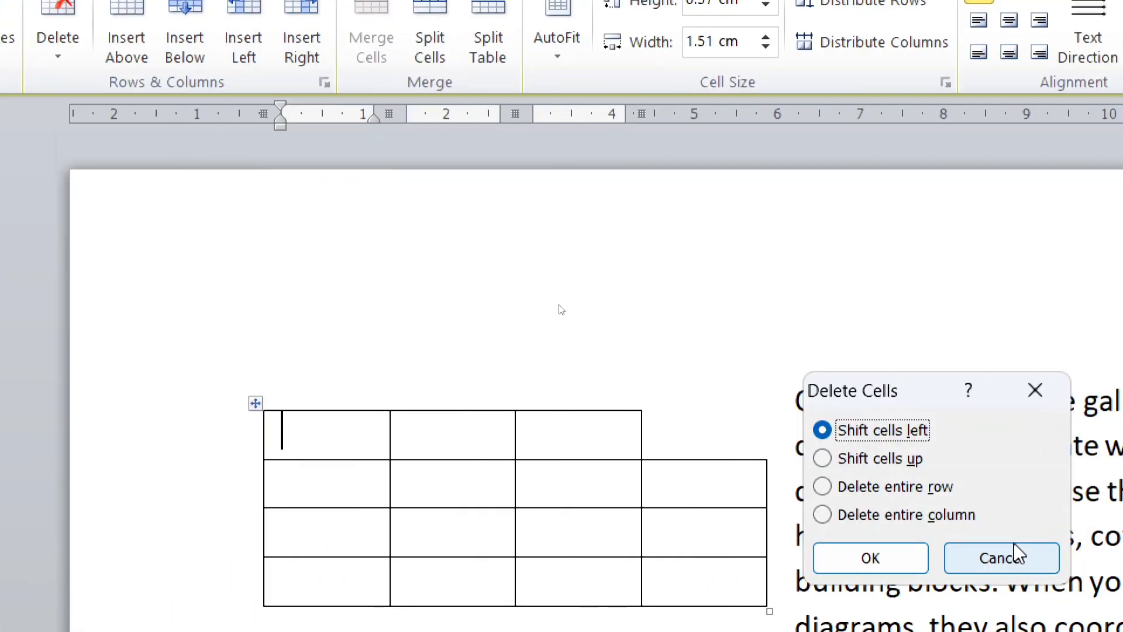
pyautogui.click(916, 494)
pyautogui.click(871, 560)
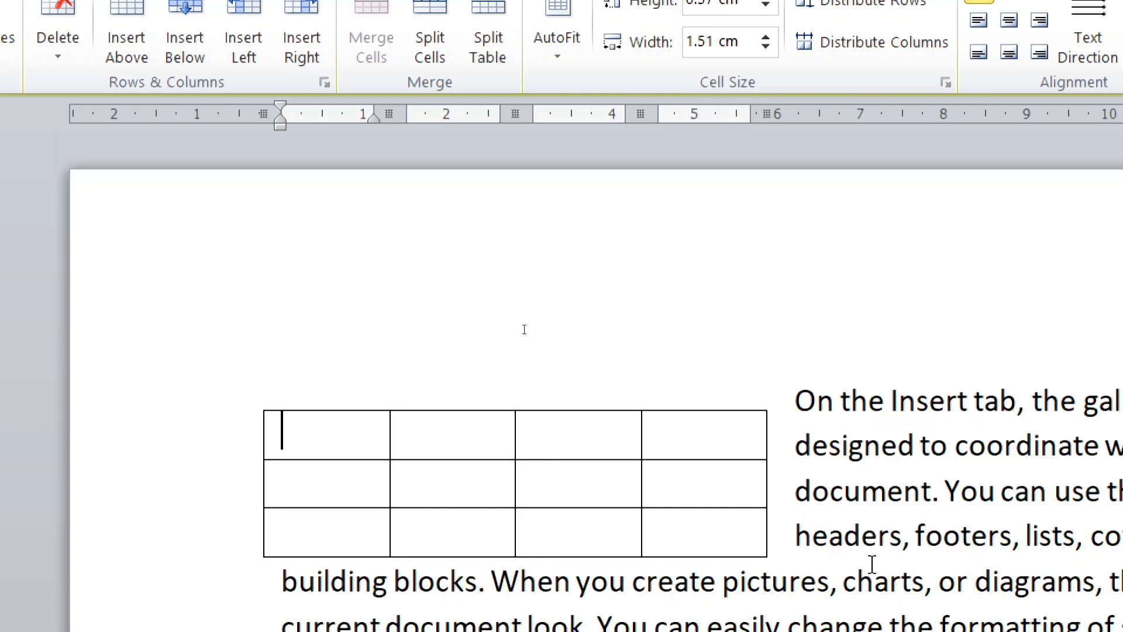
# - Delete the table's first column, and also remove the rest of the table from the document
pyautogui.scroll(-2, 501, 462)
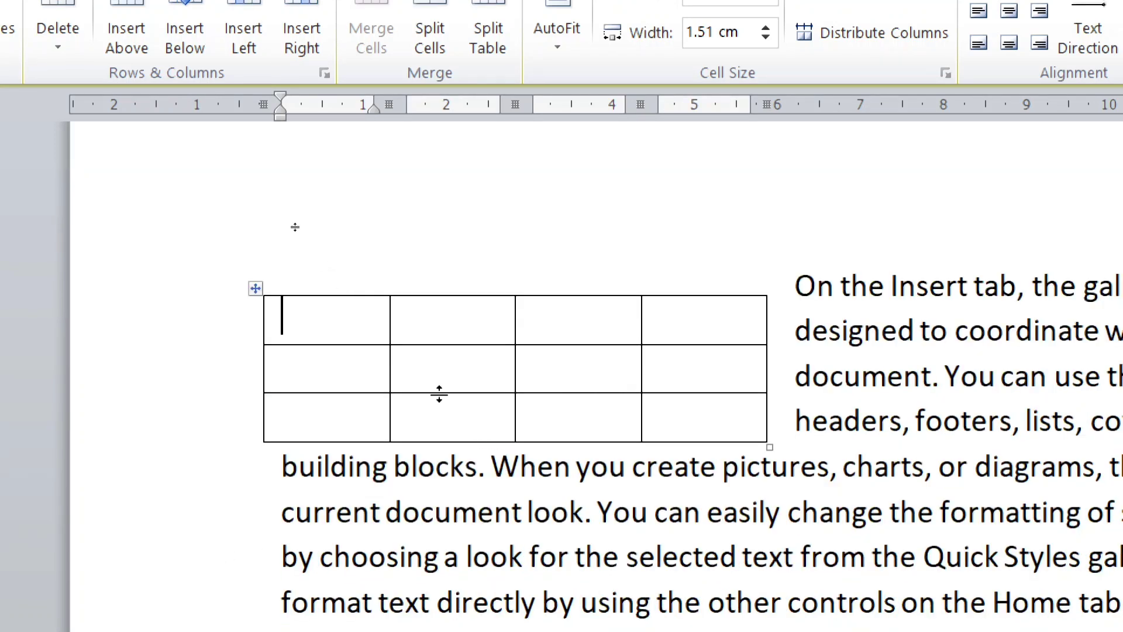
pyautogui.scroll(2, 358, 301)
pyautogui.click(54, 28)
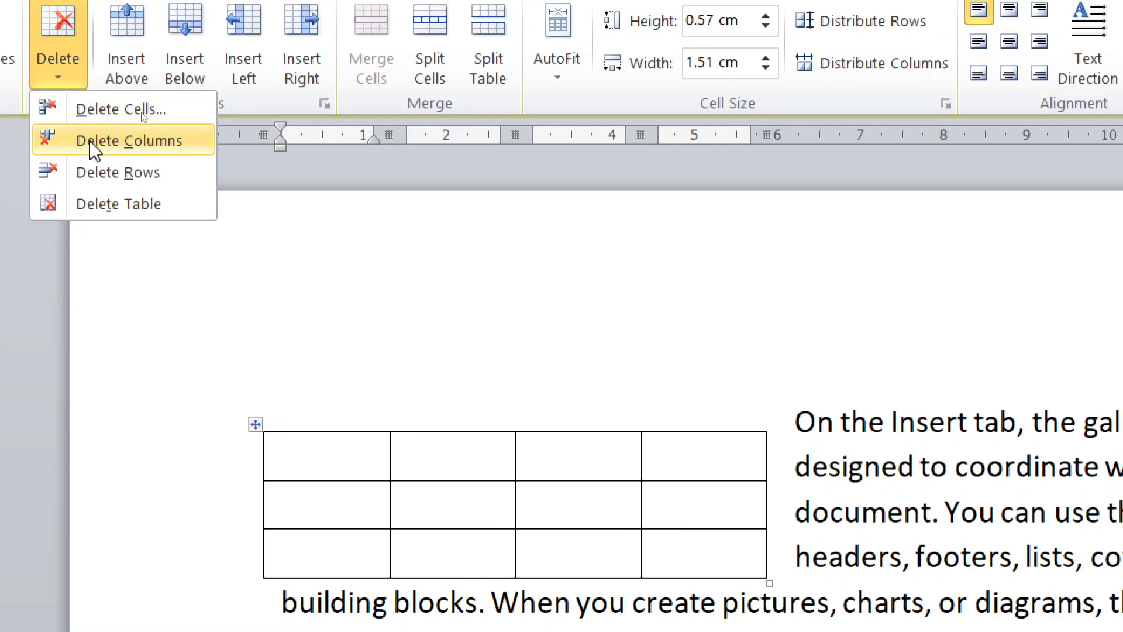
pyautogui.click(110, 138)
pyautogui.click(48, 58)
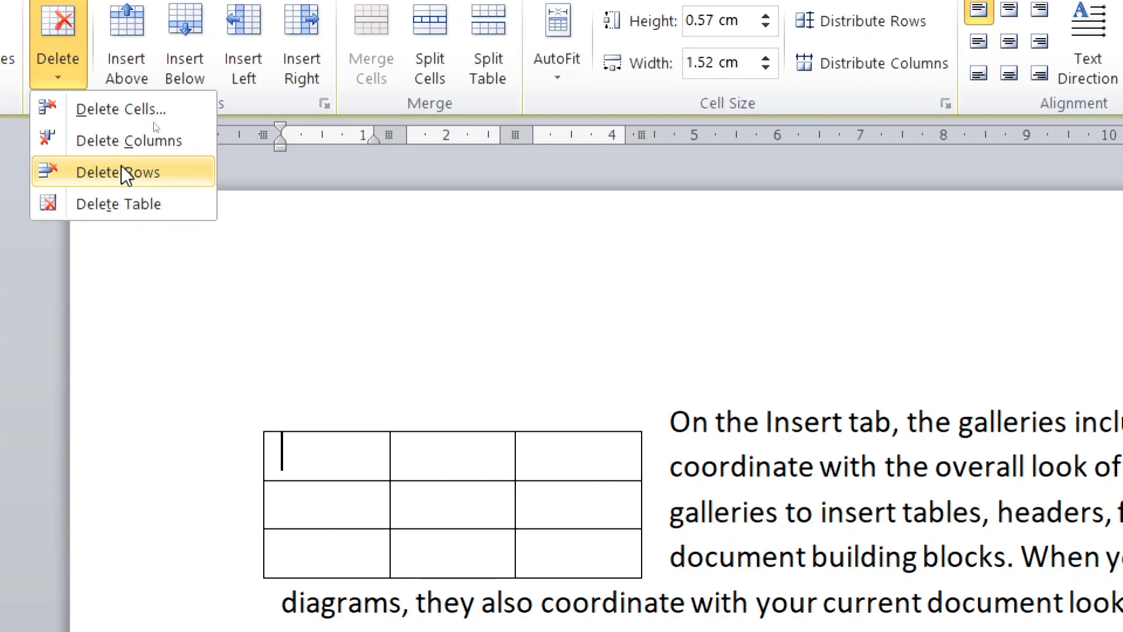
pyautogui.click(101, 203)
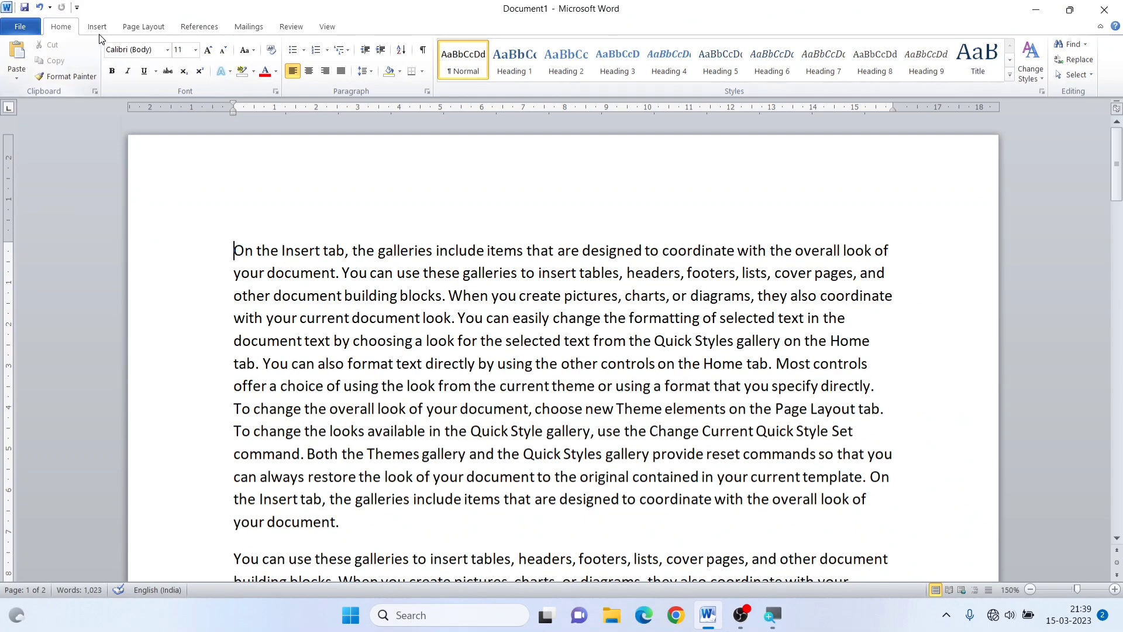
# - Insert a new table with five columns and four rows above the first paragraph and show its layout tools
pyautogui.click(97, 26)
pyautogui.click(110, 64)
pyautogui.click(178, 157)
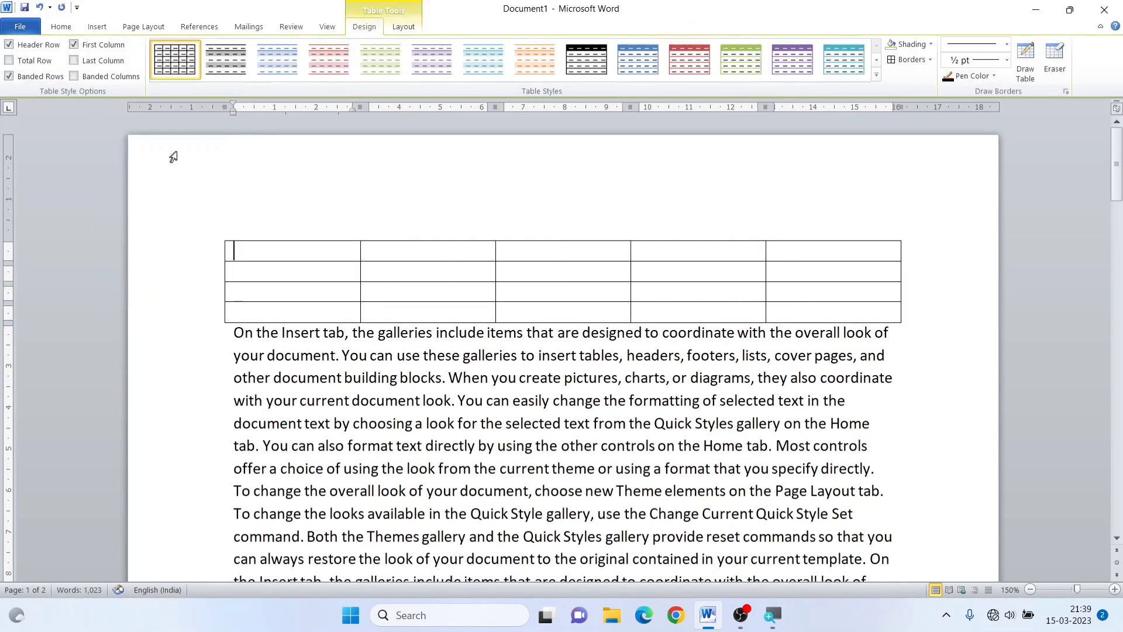
pyautogui.click(403, 27)
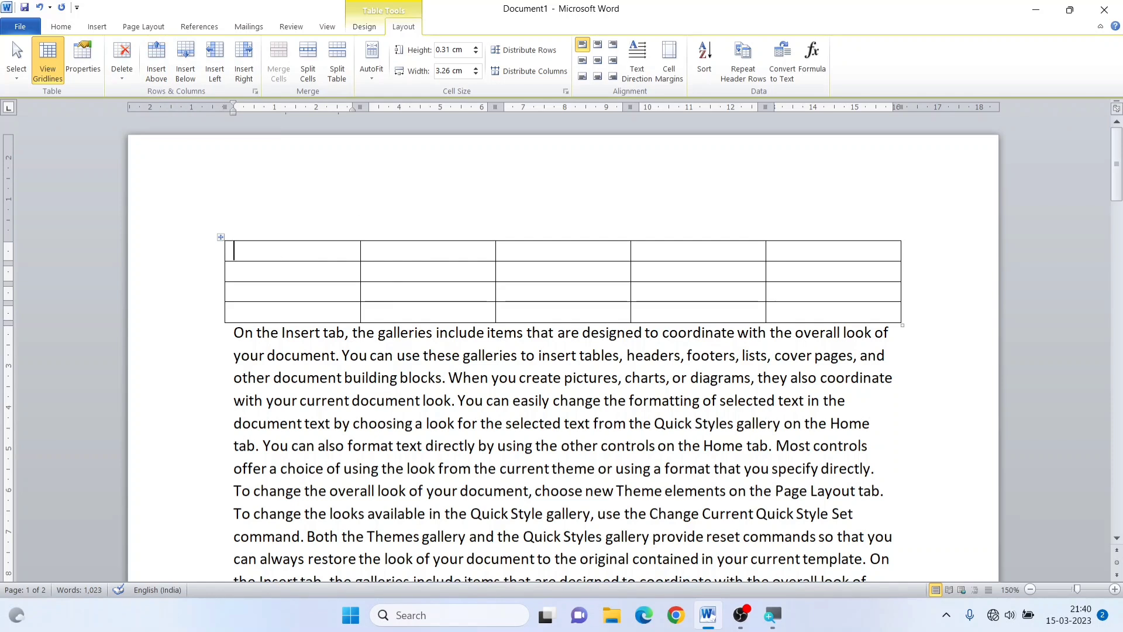
# - Enter the headings S. No., Name, Address and Email in the first four cells of the table's first row
pyautogui.write('S. No')
pyautogui.press('BackSpace')
pyautogui.press('BackSpace')
pyautogui.write('N/')
pyautogui.press('BackSpace')
pyautogui.write('o.')
pyautogui.press('Tab')
pyautogui.write('Name')
pyautogui.press('Tab')
pyautogui.write('Ad')
pyautogui.press('Tab')
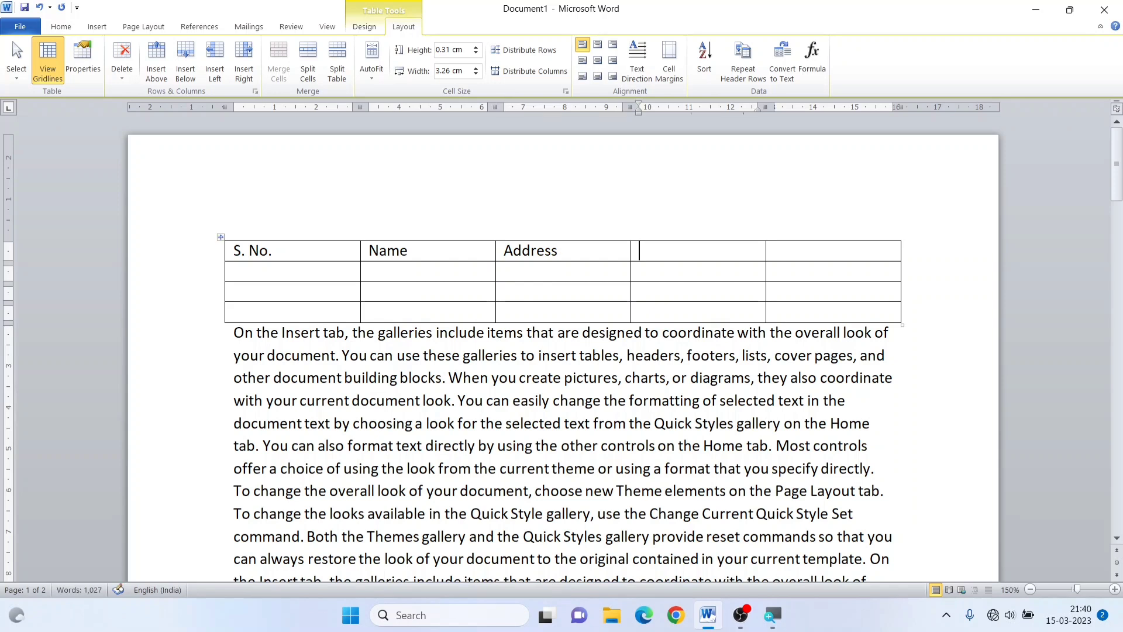
pyautogui.write('Email')
pyautogui.press('Tab')
# - Insert a blank row above the table's heading row and select the new row
pyautogui.click(293, 256)
pyautogui.click(224, 256)
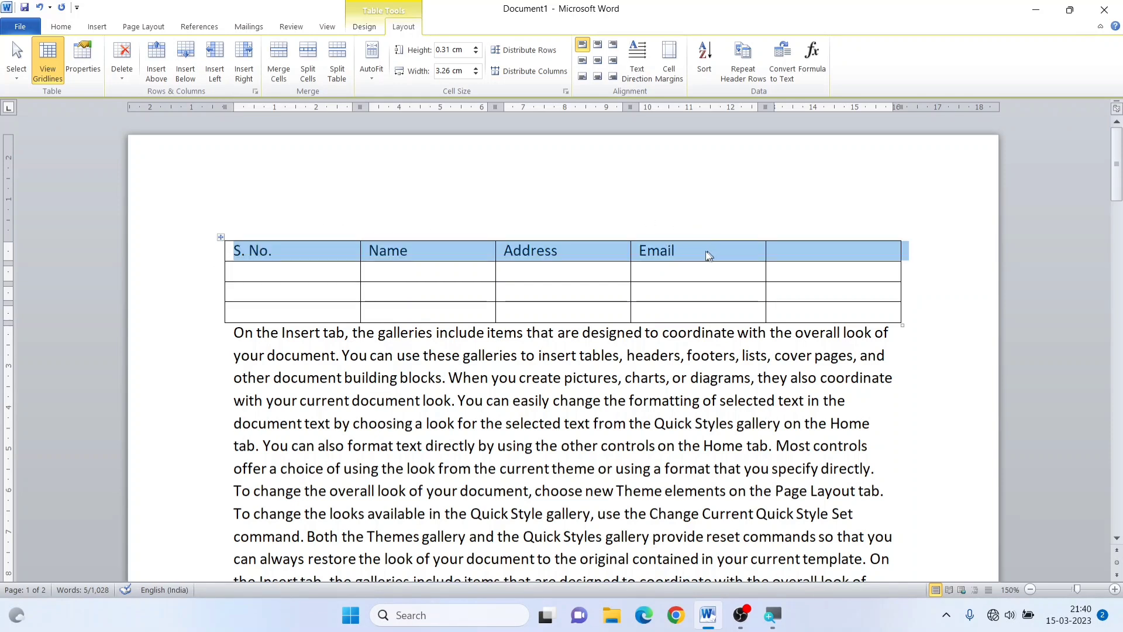
pyautogui.click(269, 254)
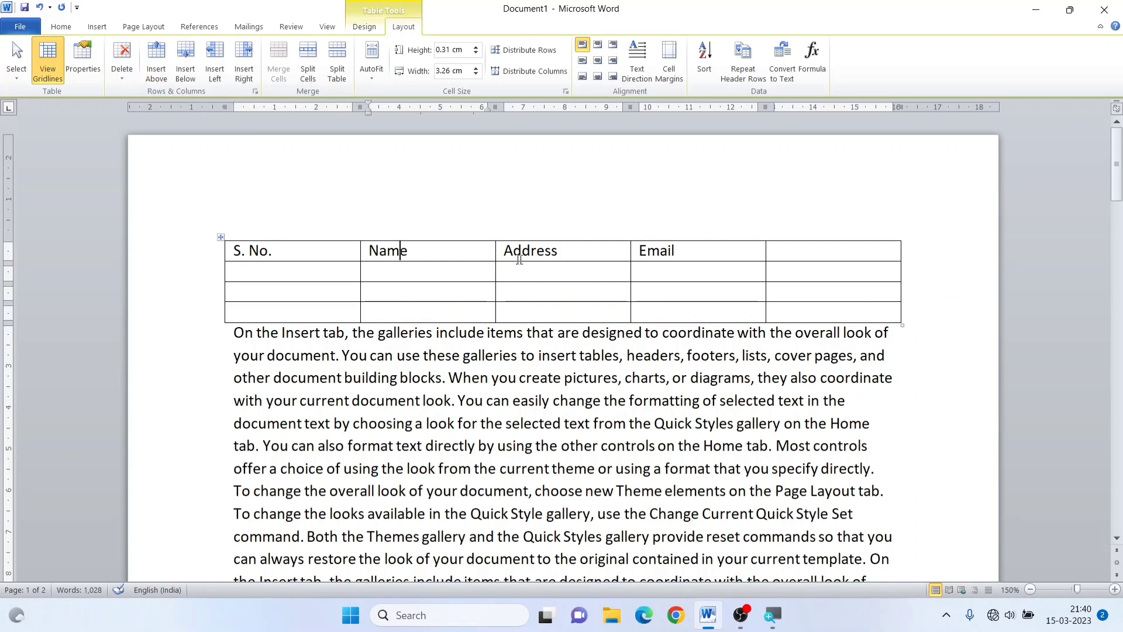
pyautogui.click(157, 66)
pyautogui.click(376, 248)
pyautogui.moveTo(263, 250); pyautogui.dragTo(793, 253)
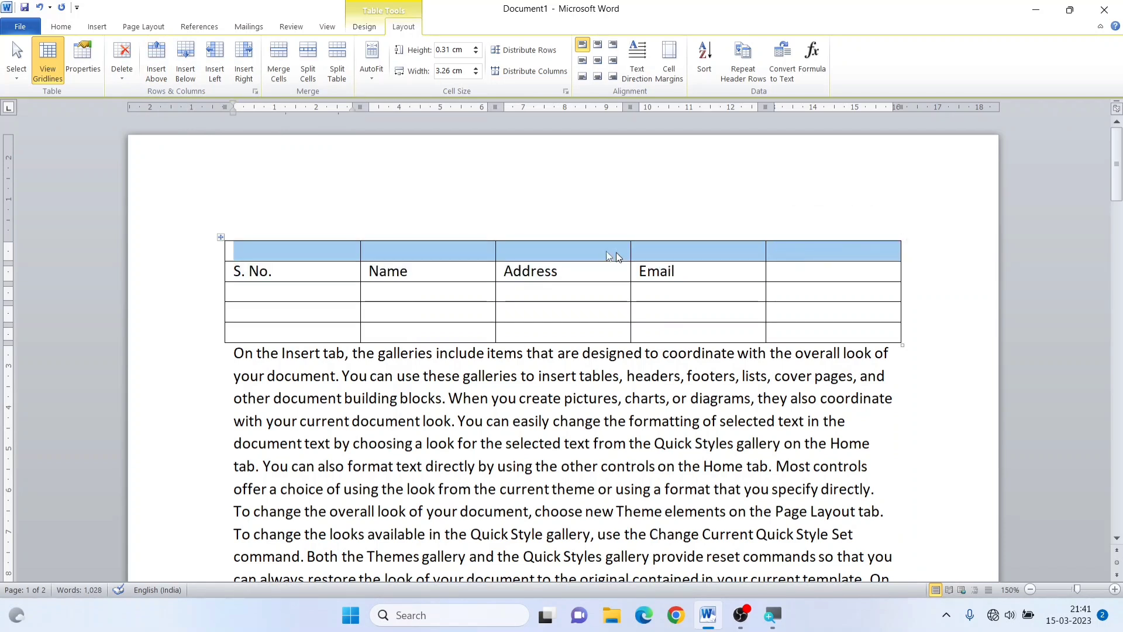
# - Enter a person's first name on a single line in the cell directly below the Name heading
pyautogui.click(415, 275)
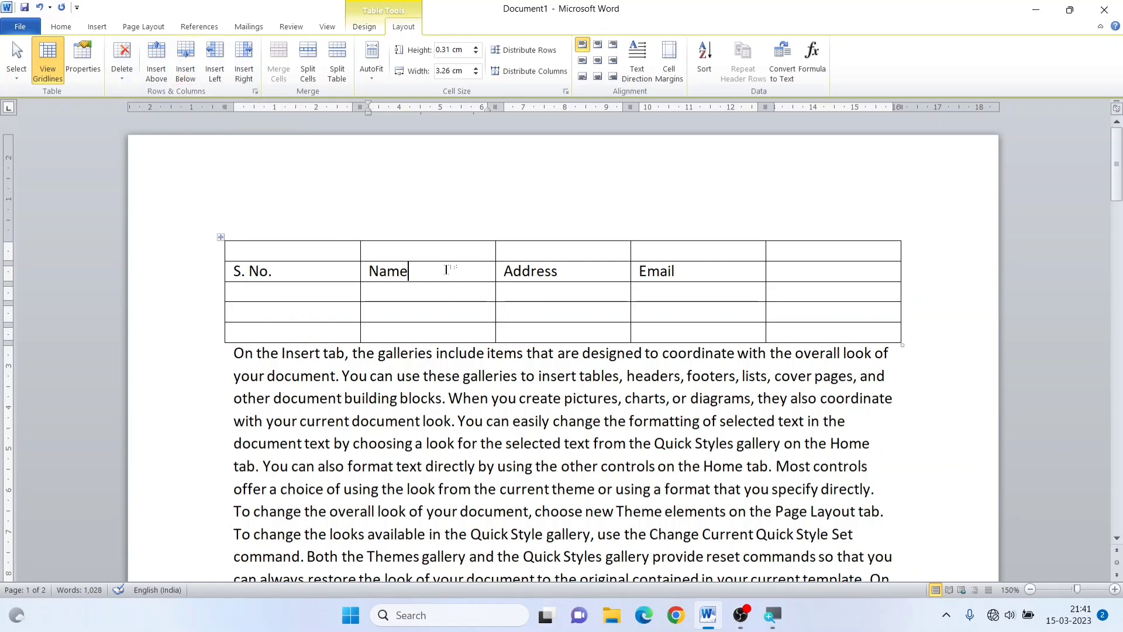
pyautogui.click(401, 310)
pyautogui.write('RAmk')
pyautogui.press('BackSpace')
pyautogui.press('BackSpace')
pyautogui.press('BackSpace')
pyautogui.write('am')
pyautogui.press('Return')
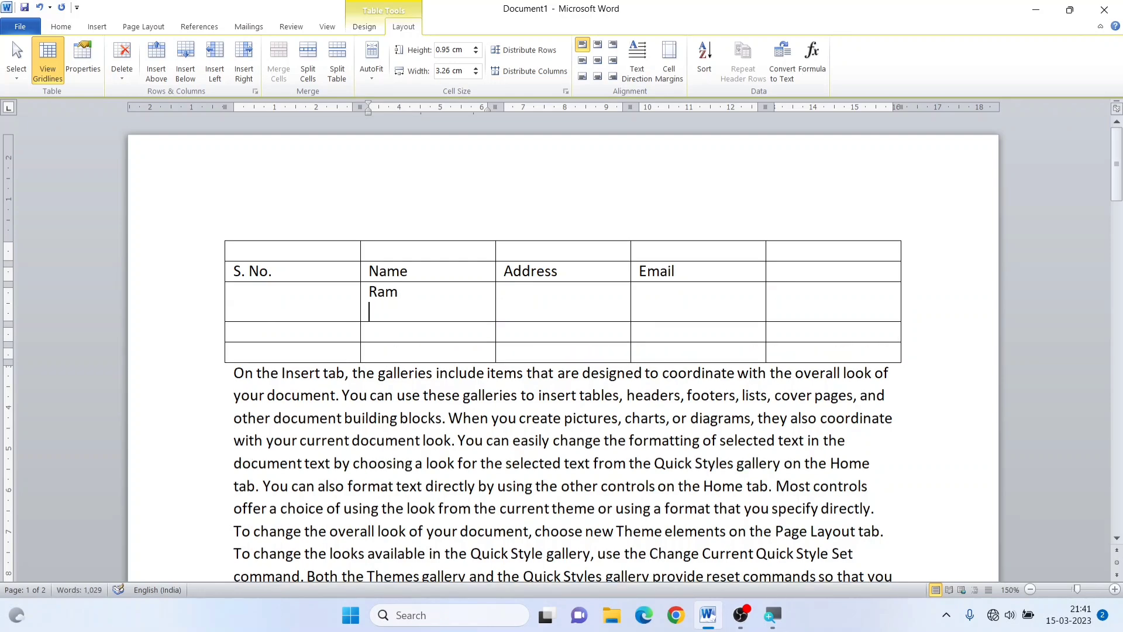
pyautogui.press('BackSpace')
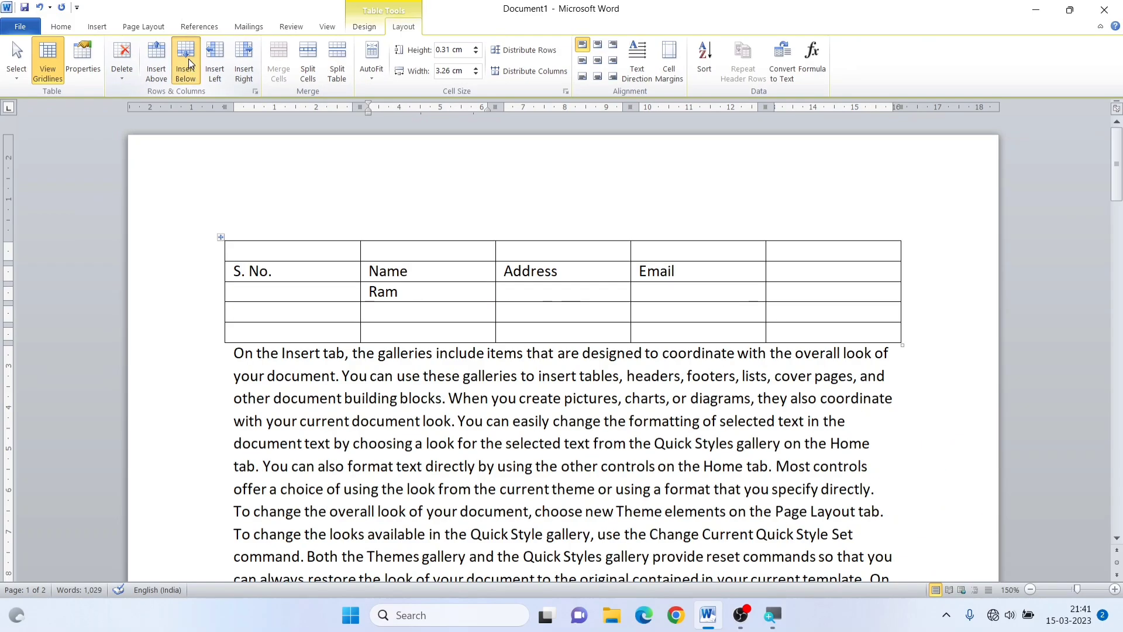
# - Insert a blank row below the heading row and a blank column on each side of the Address column
pyautogui.click(188, 58)
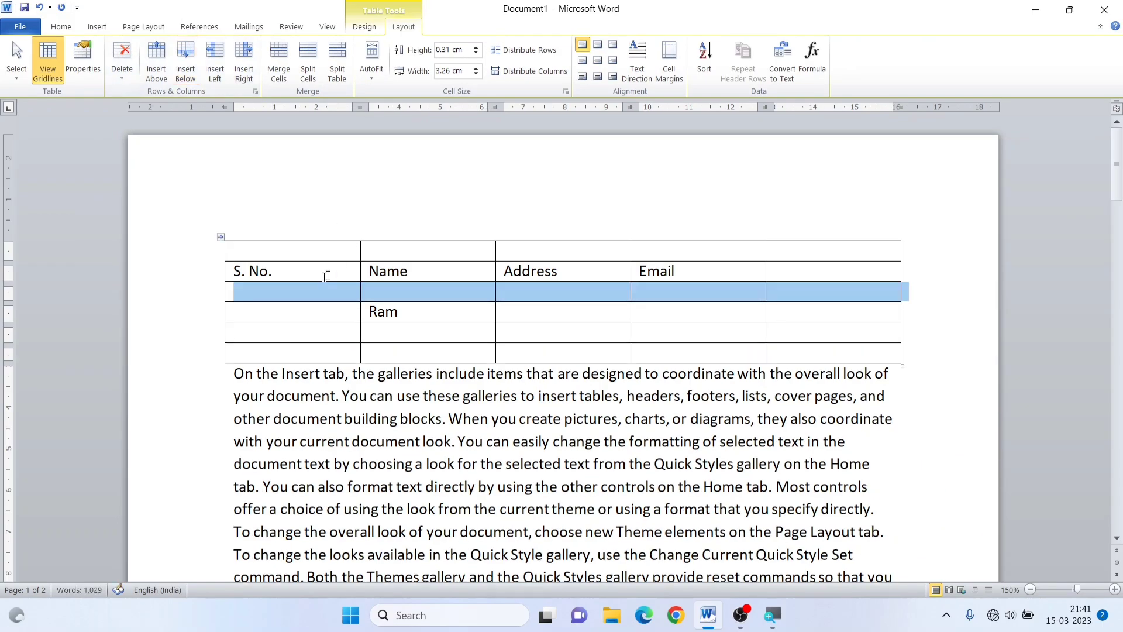
pyautogui.click(522, 291)
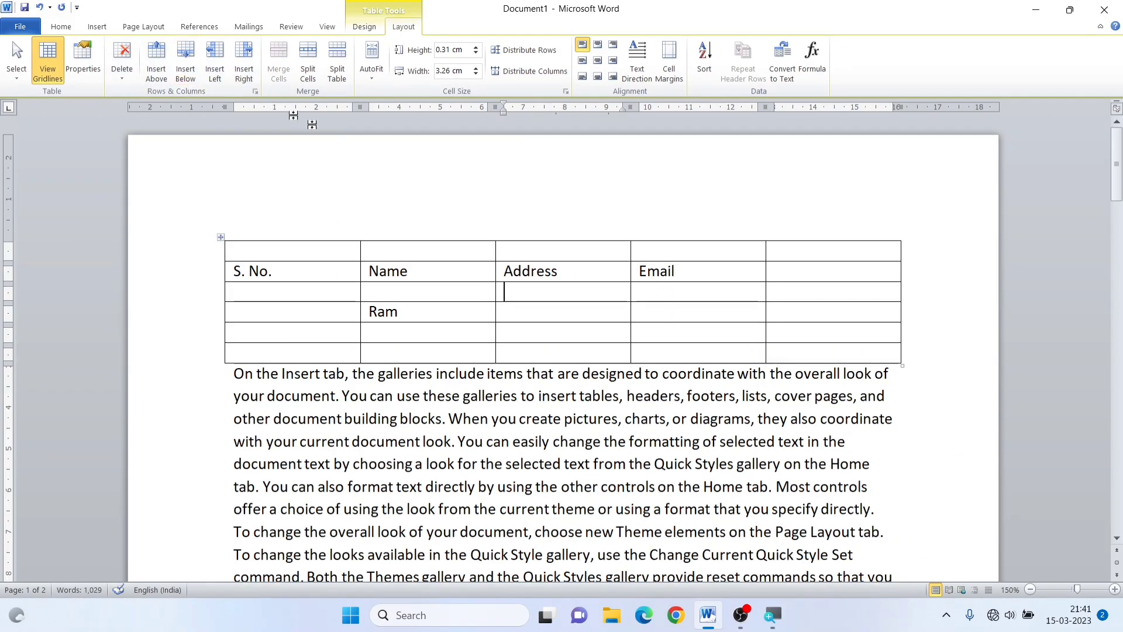
pyautogui.click(244, 63)
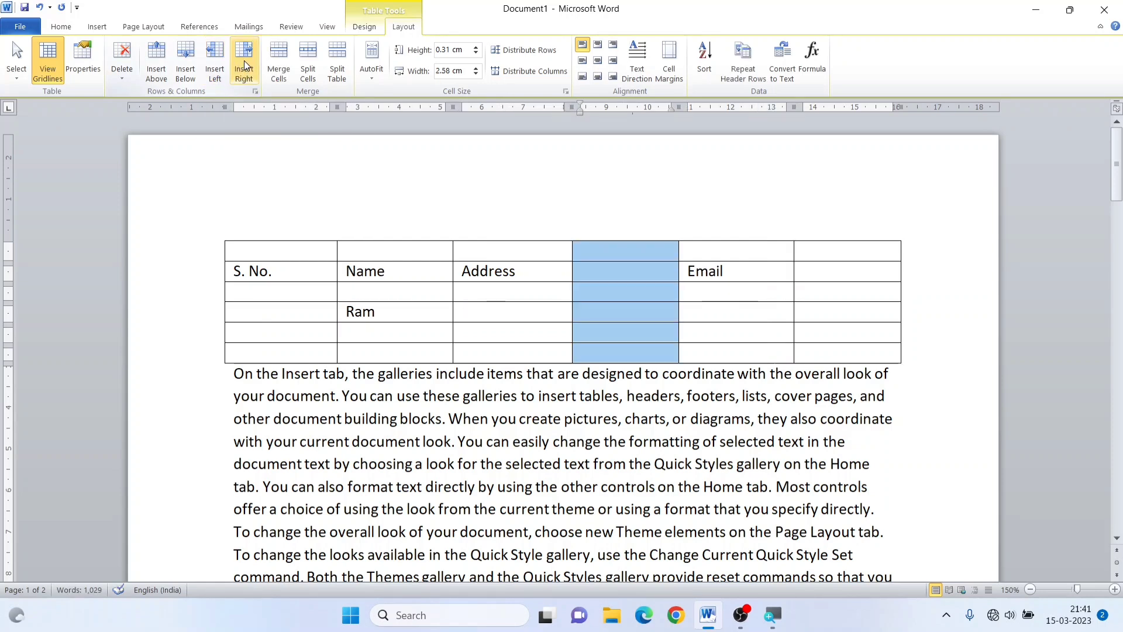
pyautogui.click(484, 293)
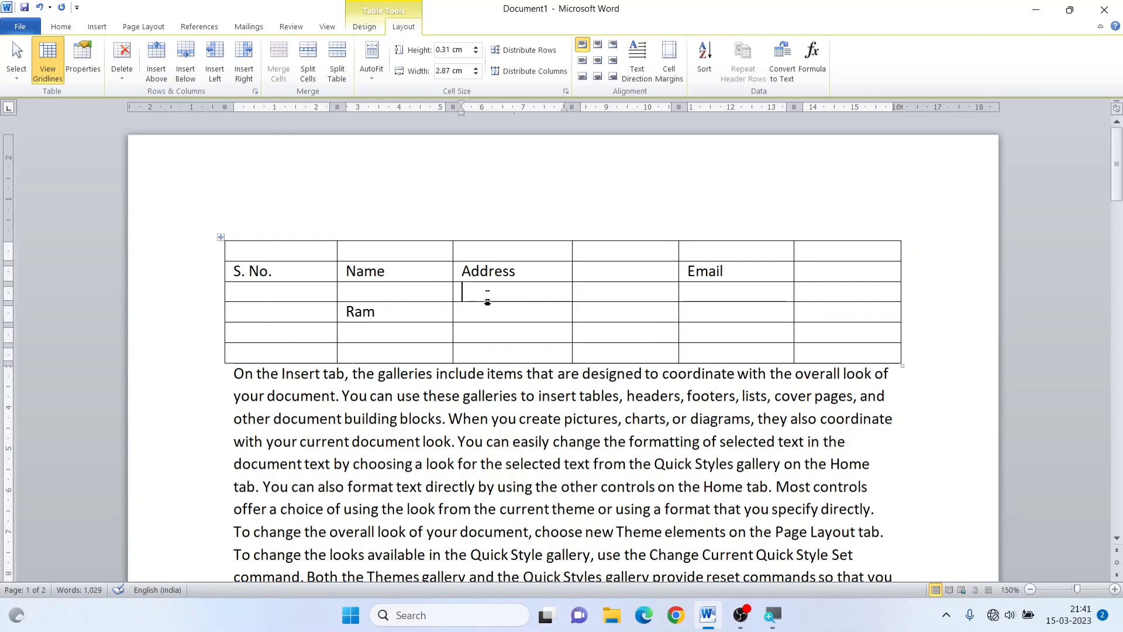
pyautogui.click(214, 62)
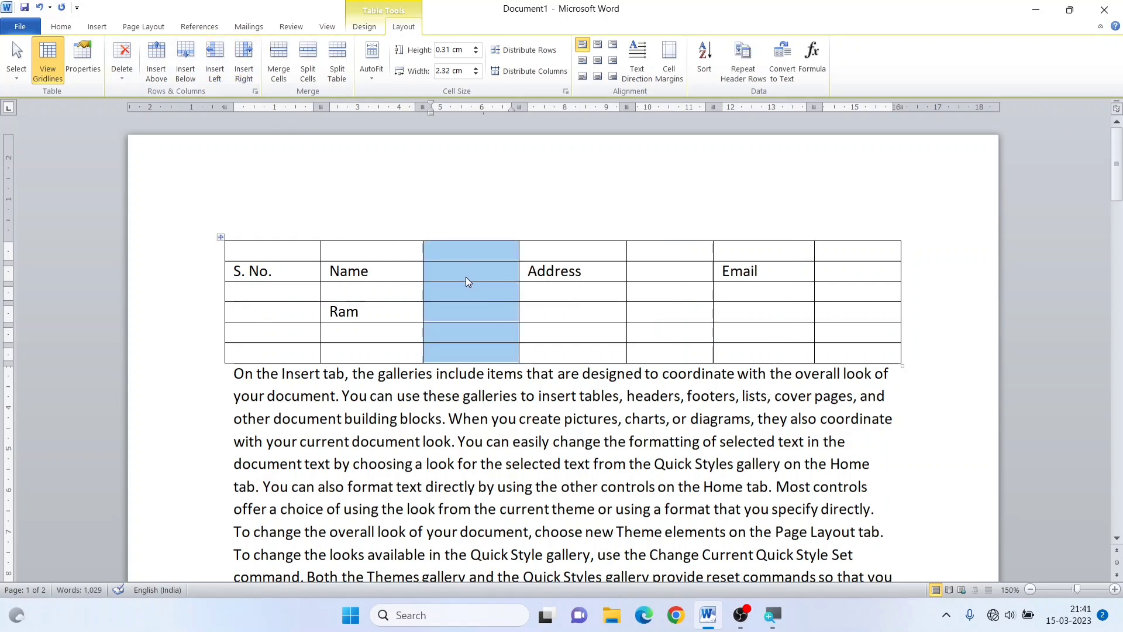
pyautogui.click(467, 276)
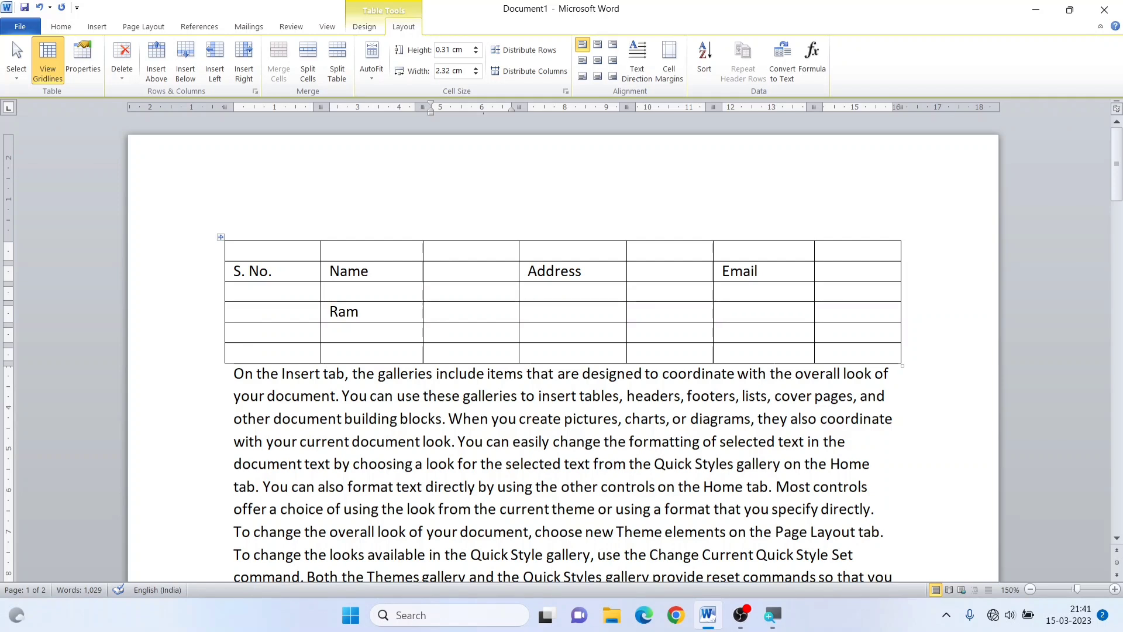
# - Delete the blank column between Name and Address and the blank column between Address and Email
pyautogui.click(469, 237)
pyautogui.click(467, 255)
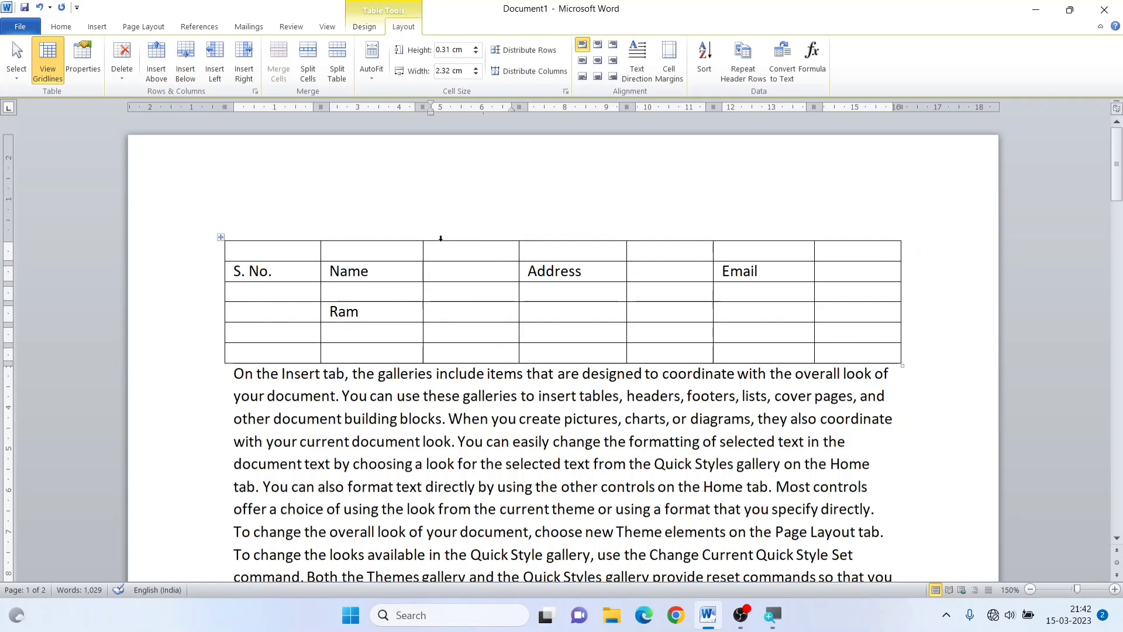
pyautogui.click(455, 238)
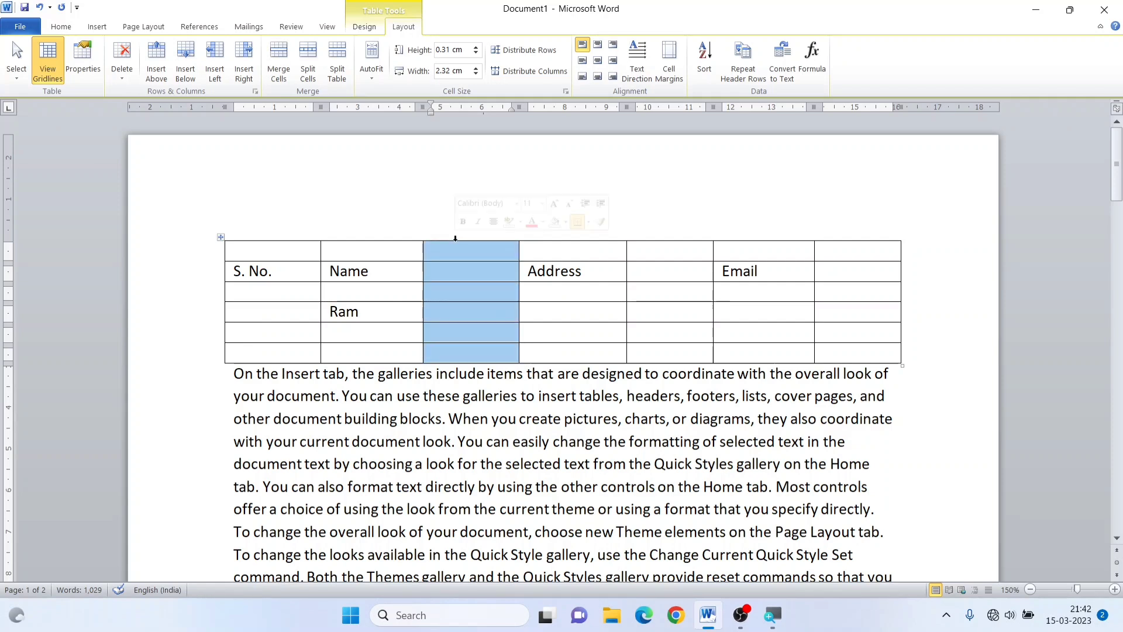
pyautogui.click(444, 244)
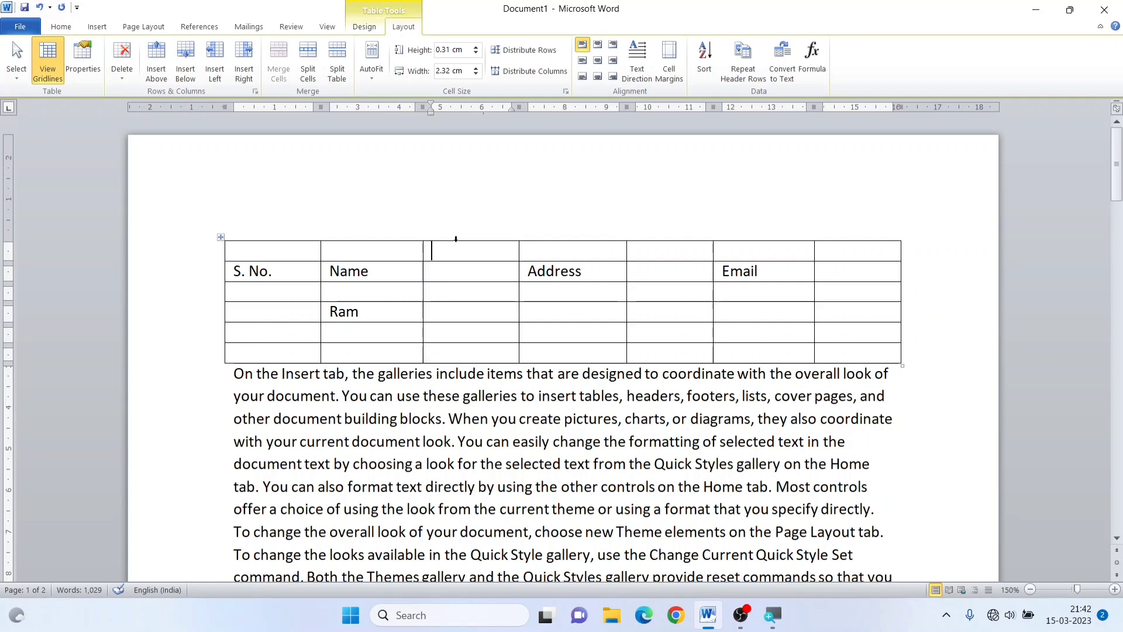
pyautogui.click(458, 236)
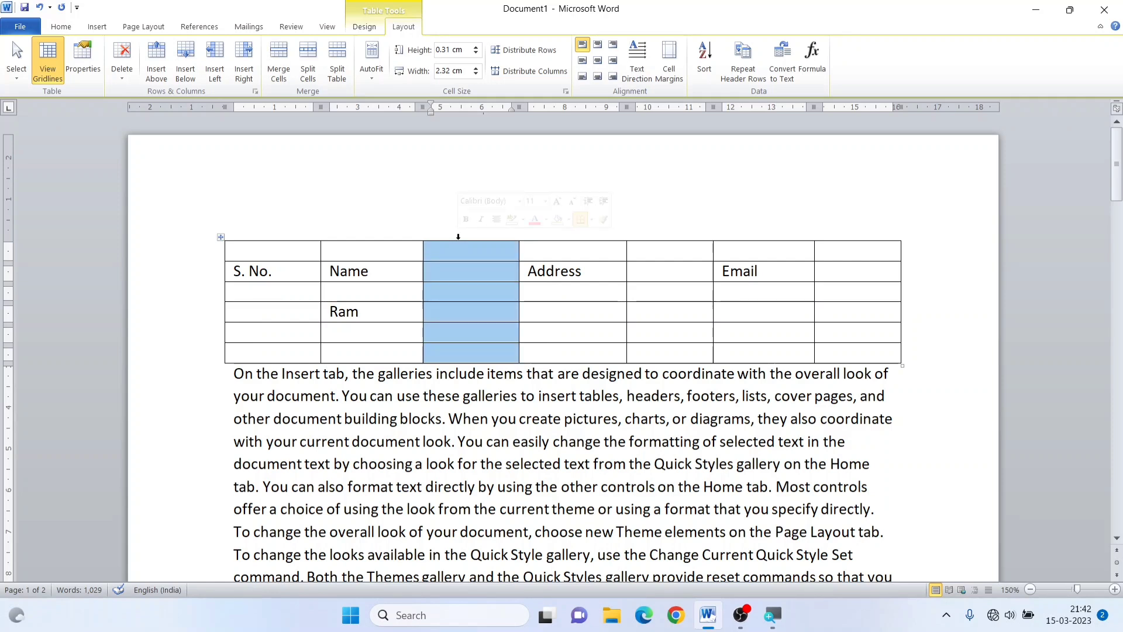
pyautogui.press('Left')
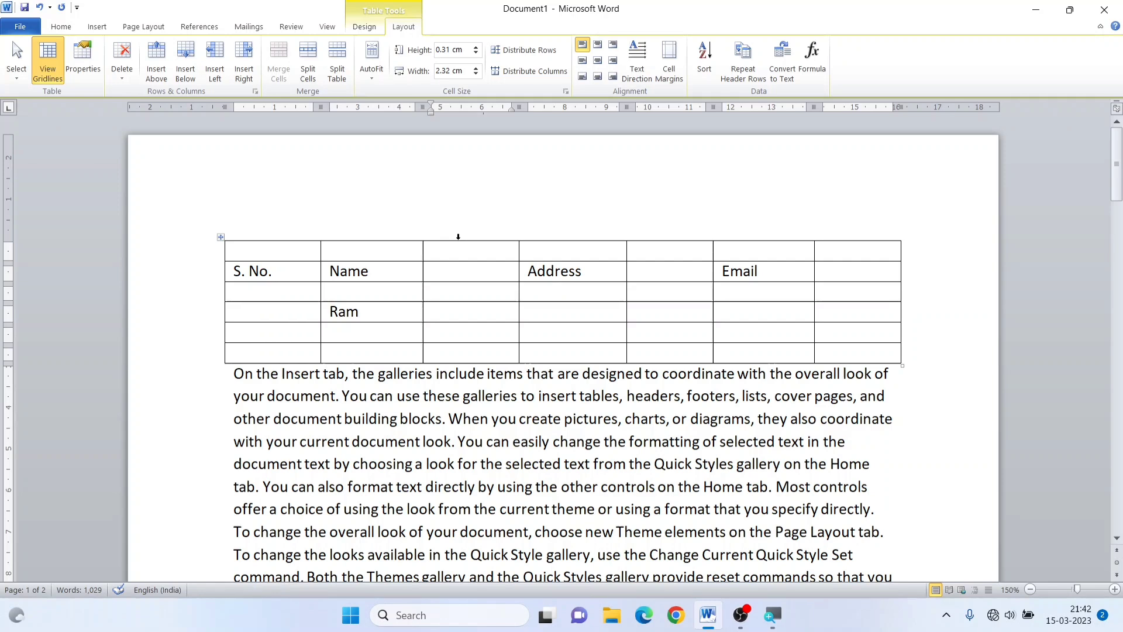
pyautogui.click(458, 237)
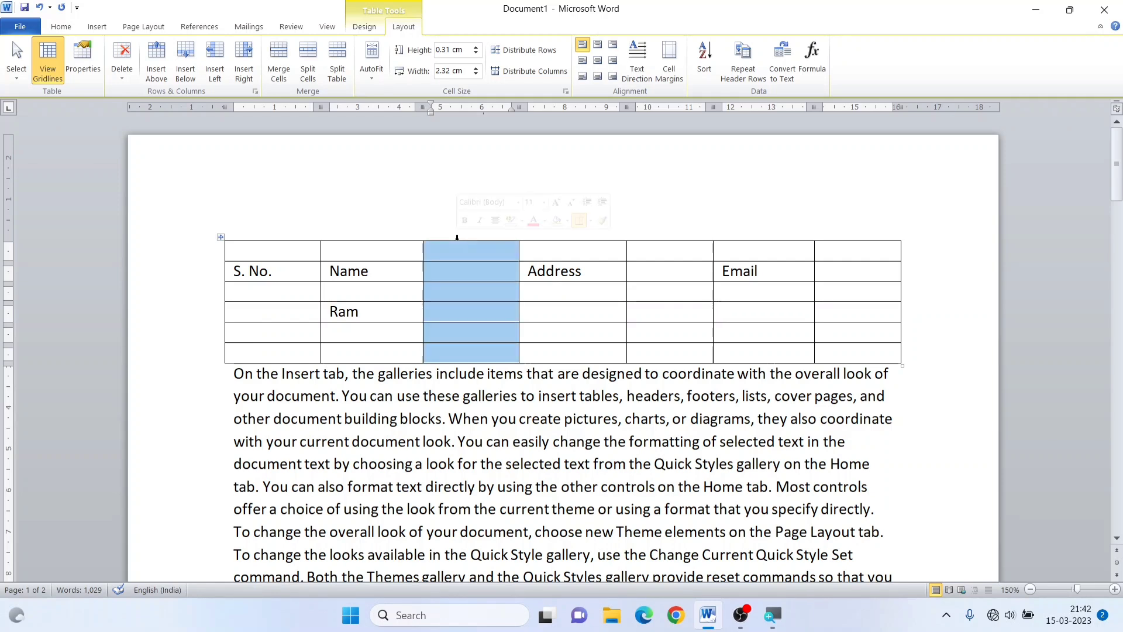
pyautogui.hotkey('shift', 'Delete')
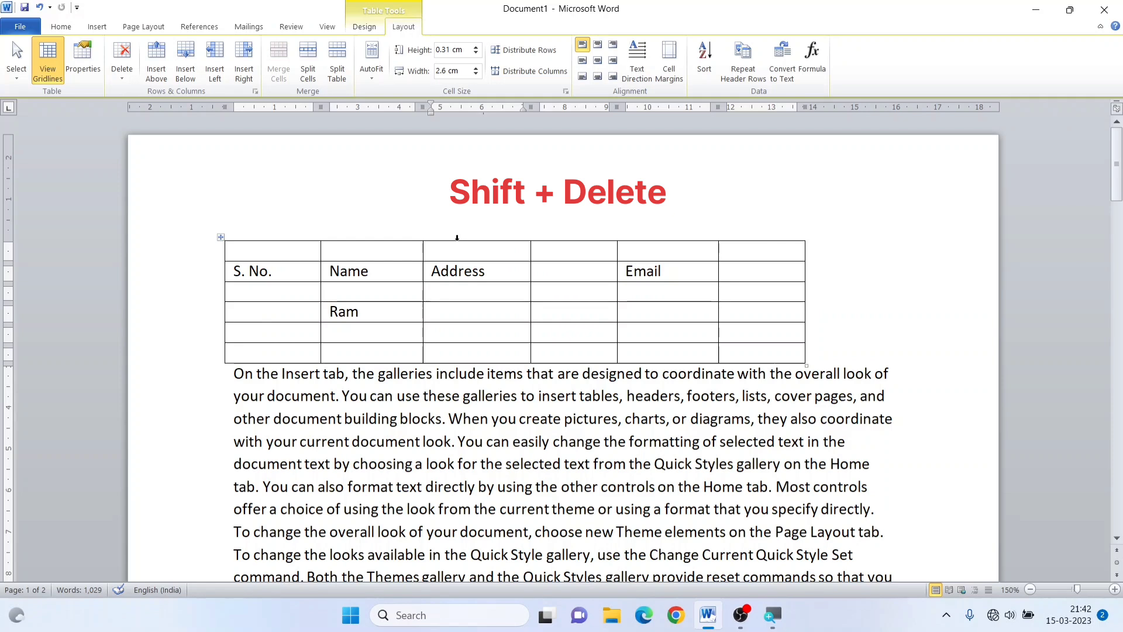
pyautogui.click(560, 238)
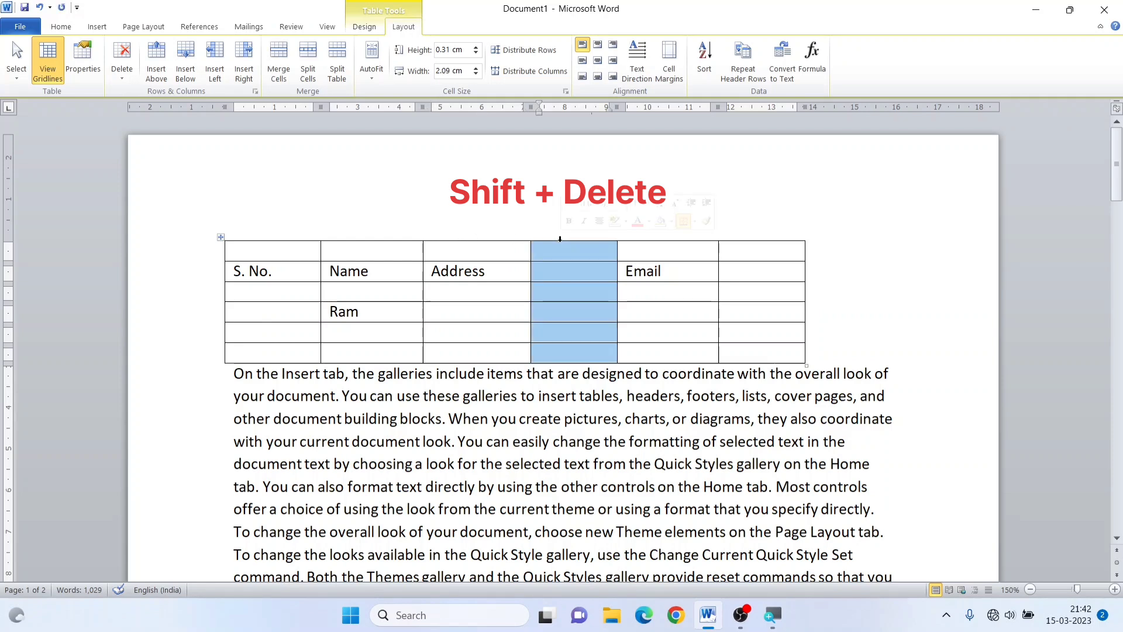
pyautogui.hotkey('shift', 'Delete')
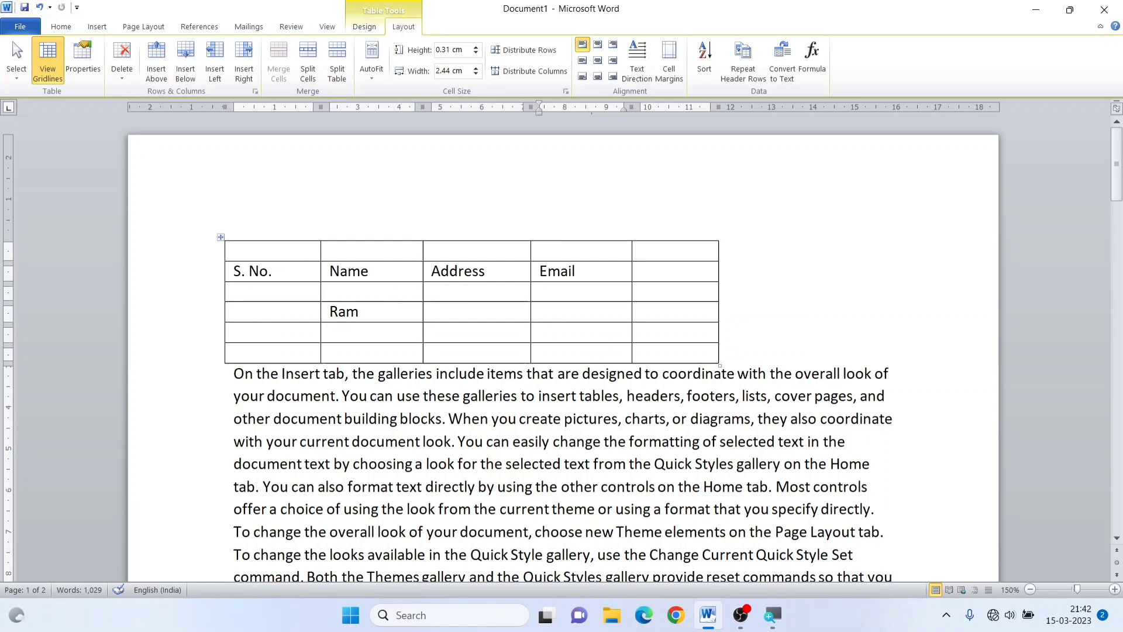
# - Merge all cells of the table's blank first row and enter the title Data Sheet in the merged cell
pyautogui.click(295, 250)
pyautogui.hotkey('shift', 'Right')
pyautogui.hotkey('shift', 'Right')
pyautogui.hotkey('shift', 'Right')
pyautogui.hotkey('shift', 'Right')
pyautogui.hotkey('shift', 'Right')
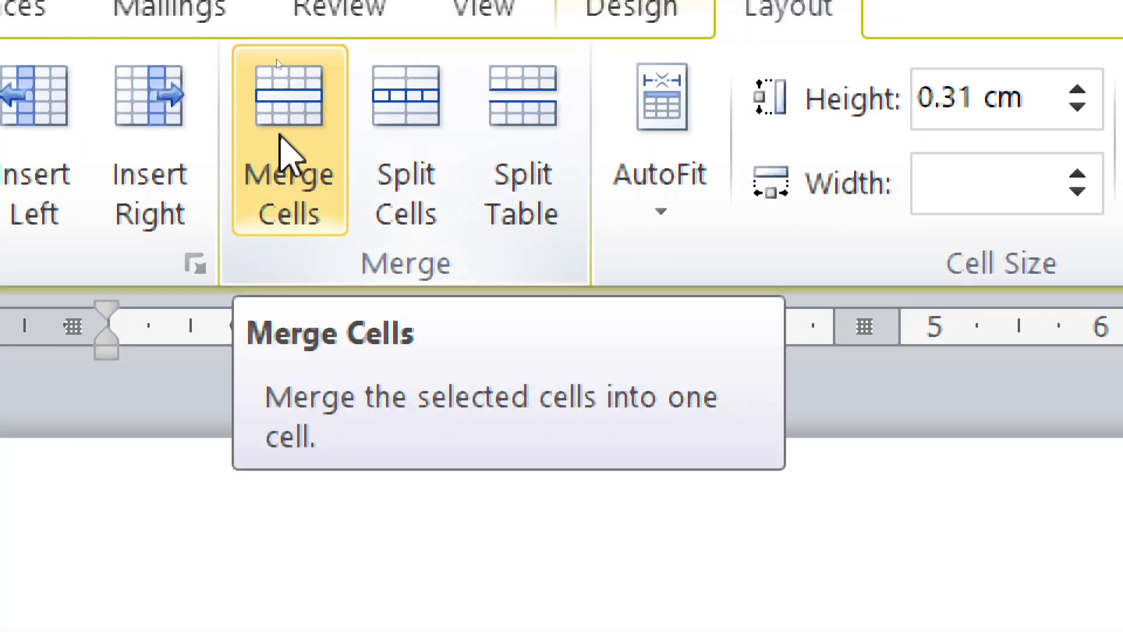
pyautogui.click(283, 136)
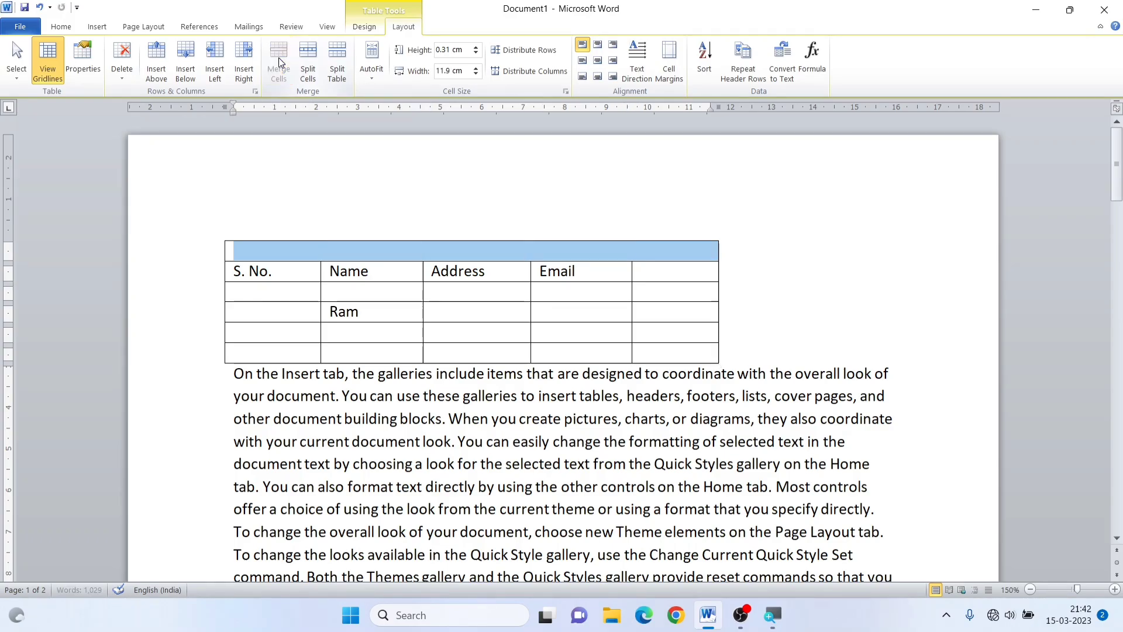
pyautogui.click(346, 255)
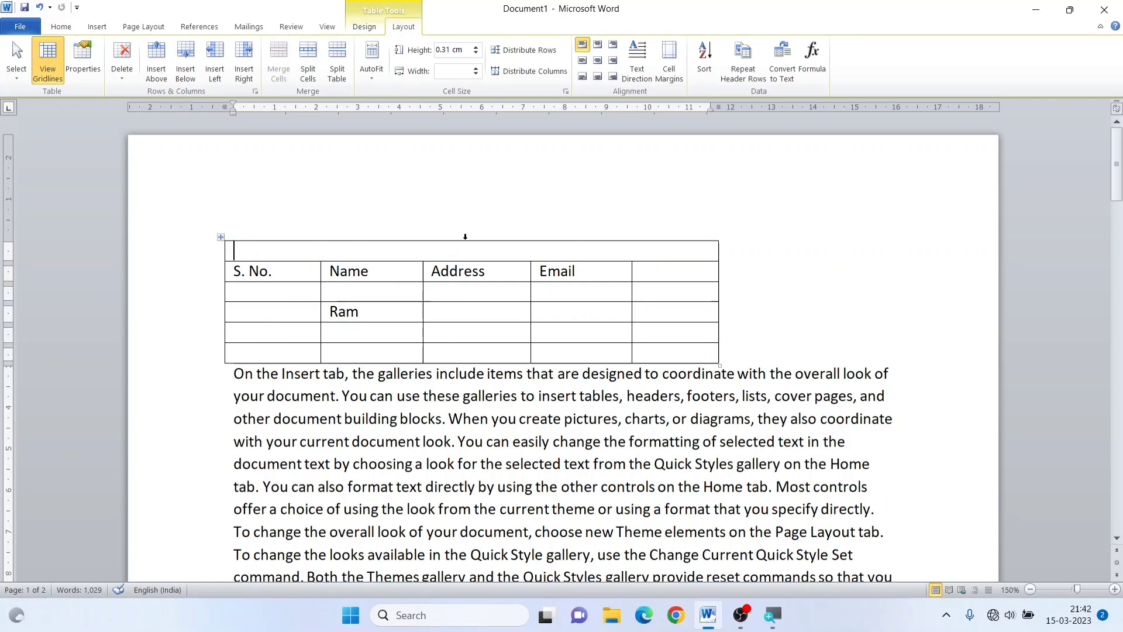
pyautogui.write('Data Sheet')
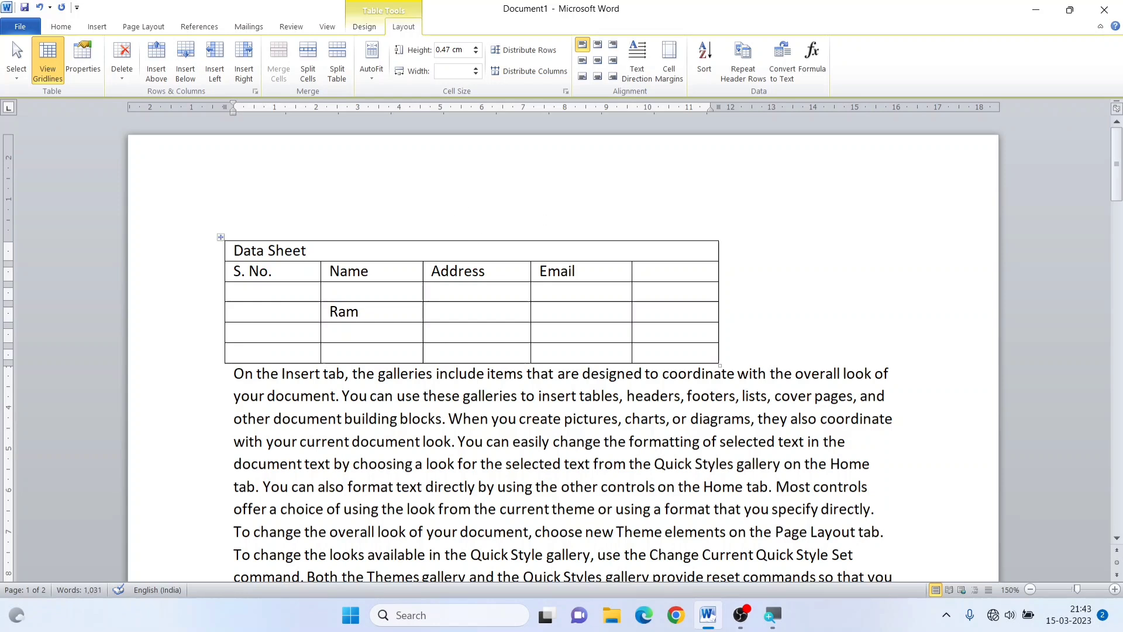
# - Merge the four blank cells below the S. No. heading into one cell
pyautogui.click(366, 309)
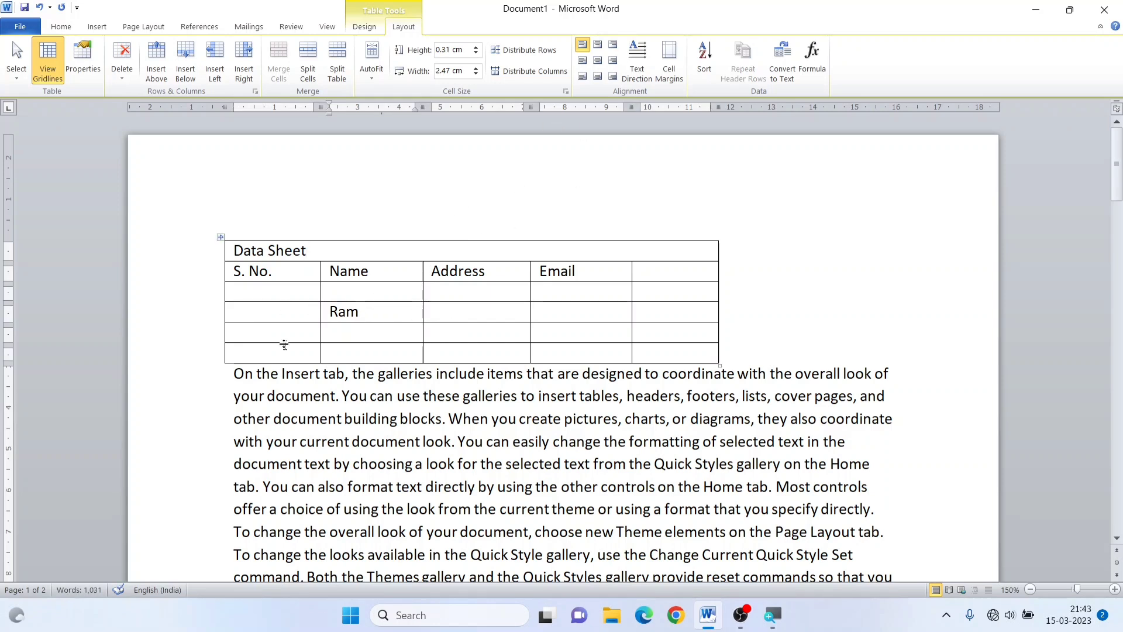
pyautogui.moveTo(276, 297); pyautogui.dragTo(280, 350)
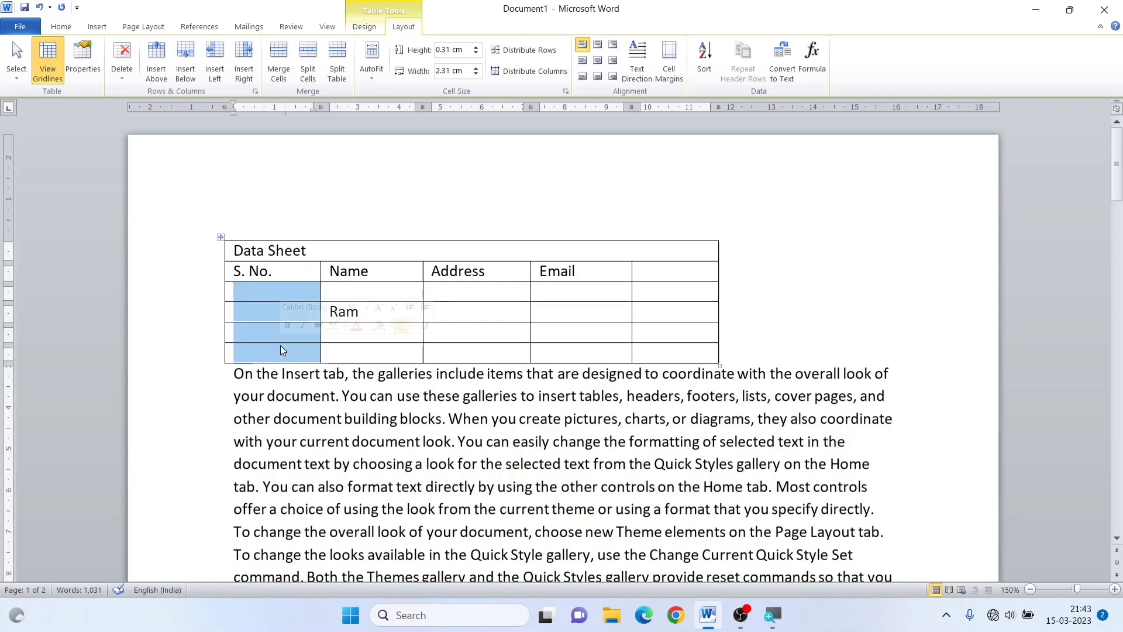
pyautogui.click(280, 58)
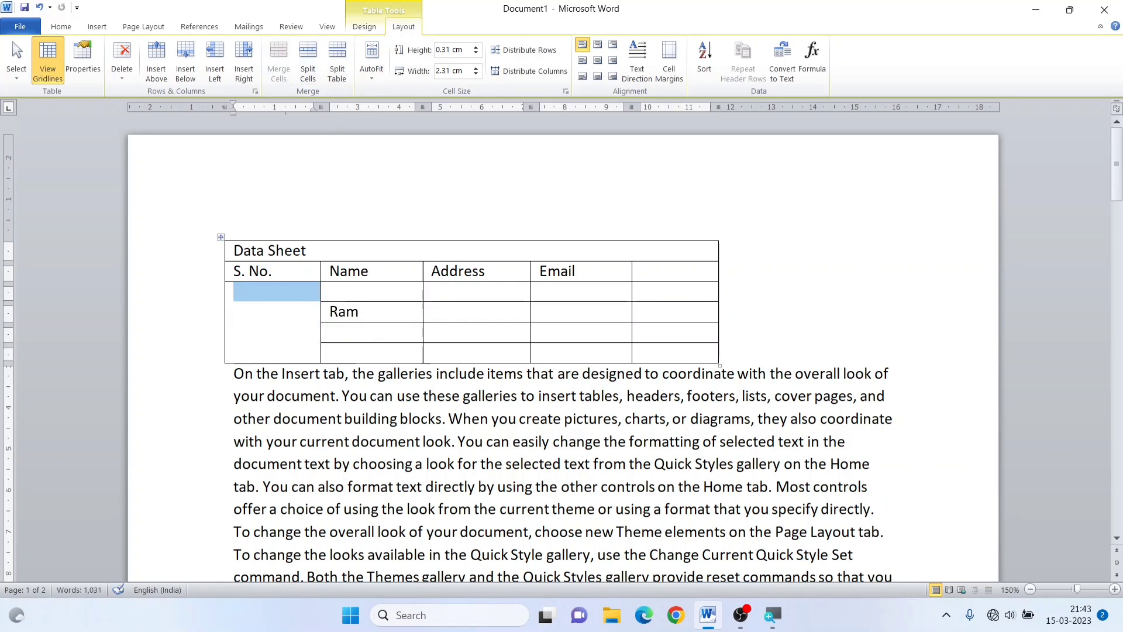
pyautogui.click(376, 334)
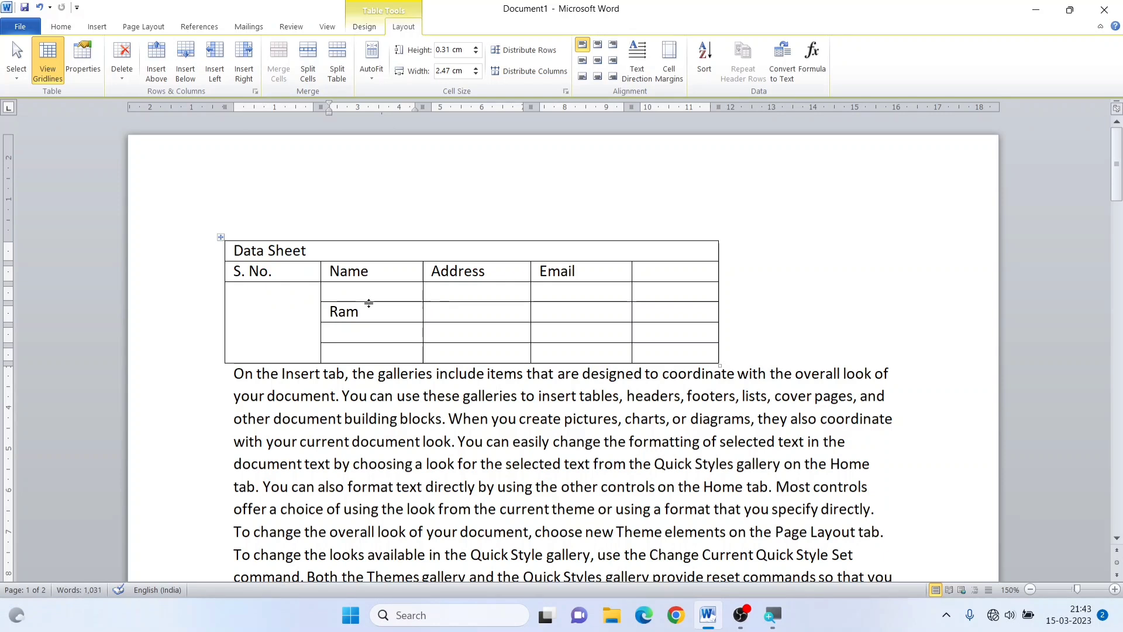
pyautogui.click(314, 61)
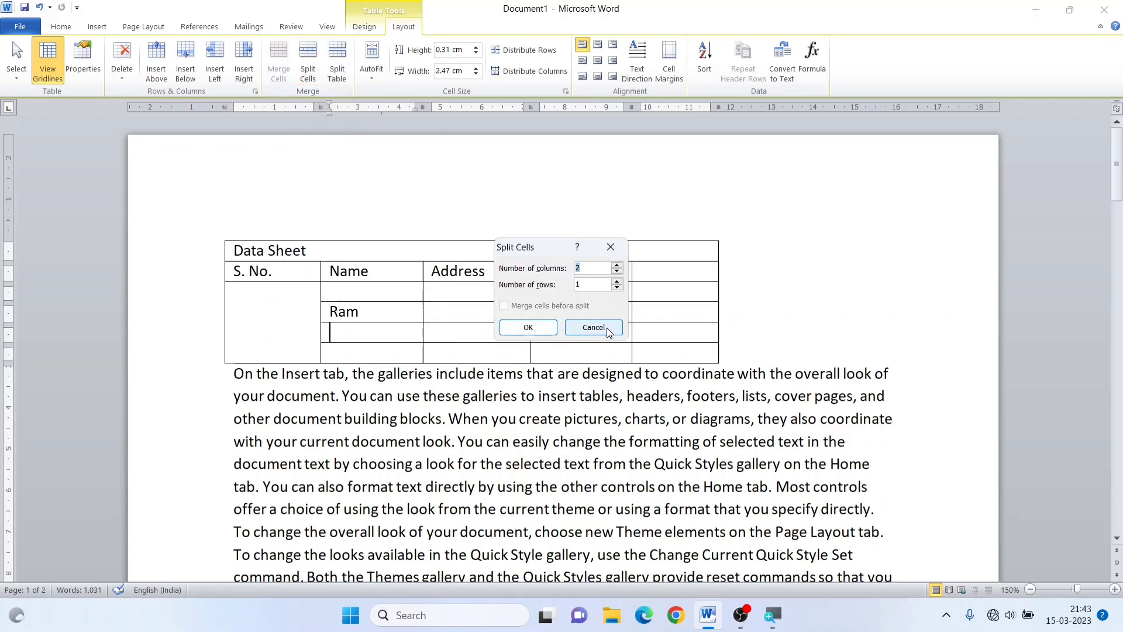
pyautogui.click(608, 329)
# - Split the merged cell below the S. No. heading into one column and four rows
pyautogui.click(278, 302)
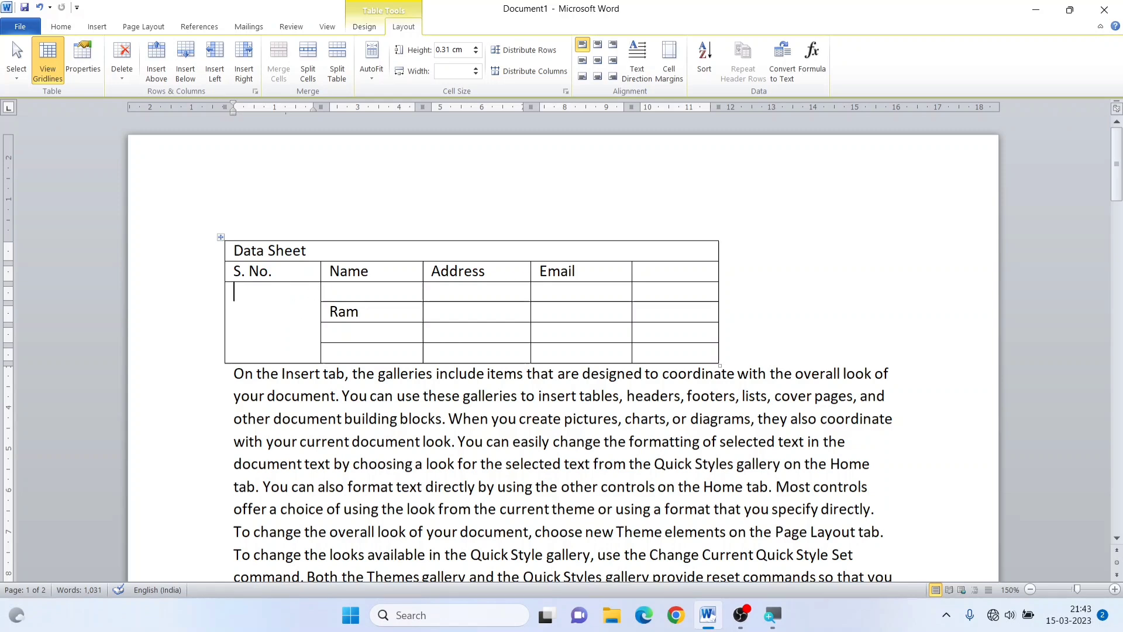
pyautogui.moveTo(351, 292); pyautogui.dragTo(351, 346)
pyautogui.click(250, 305)
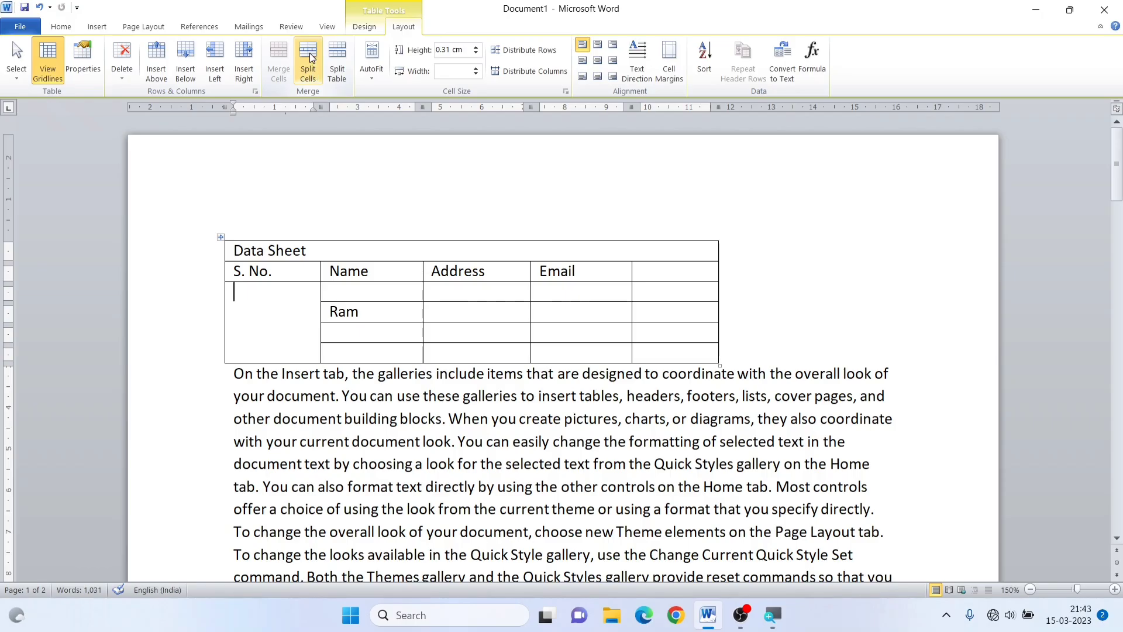
pyautogui.click(304, 175)
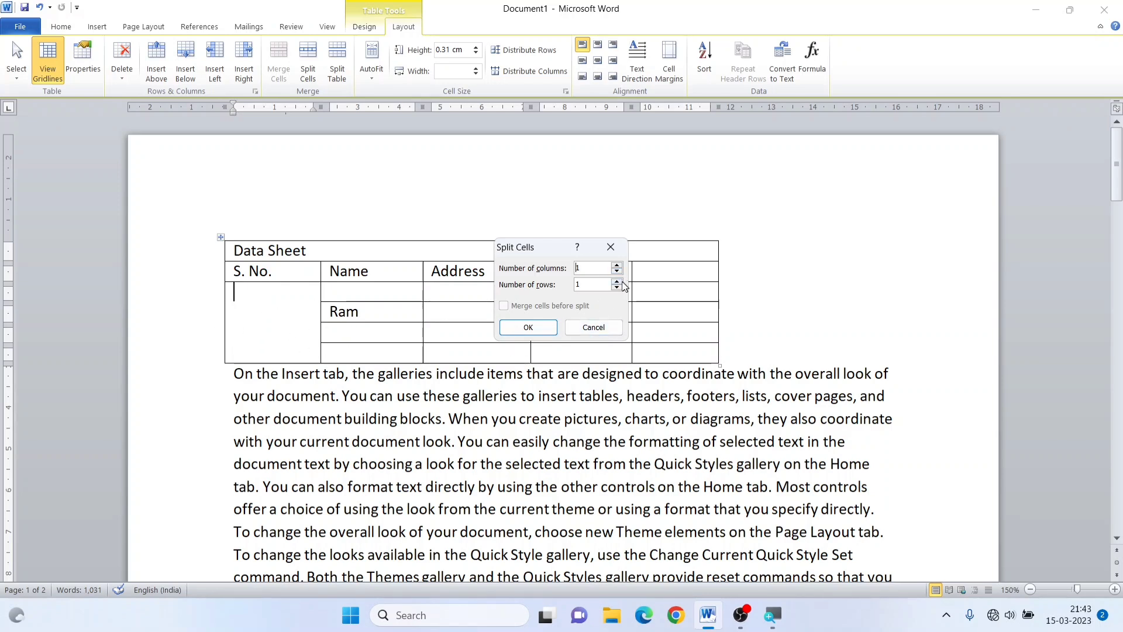
pyautogui.click(541, 328)
pyautogui.click(254, 337)
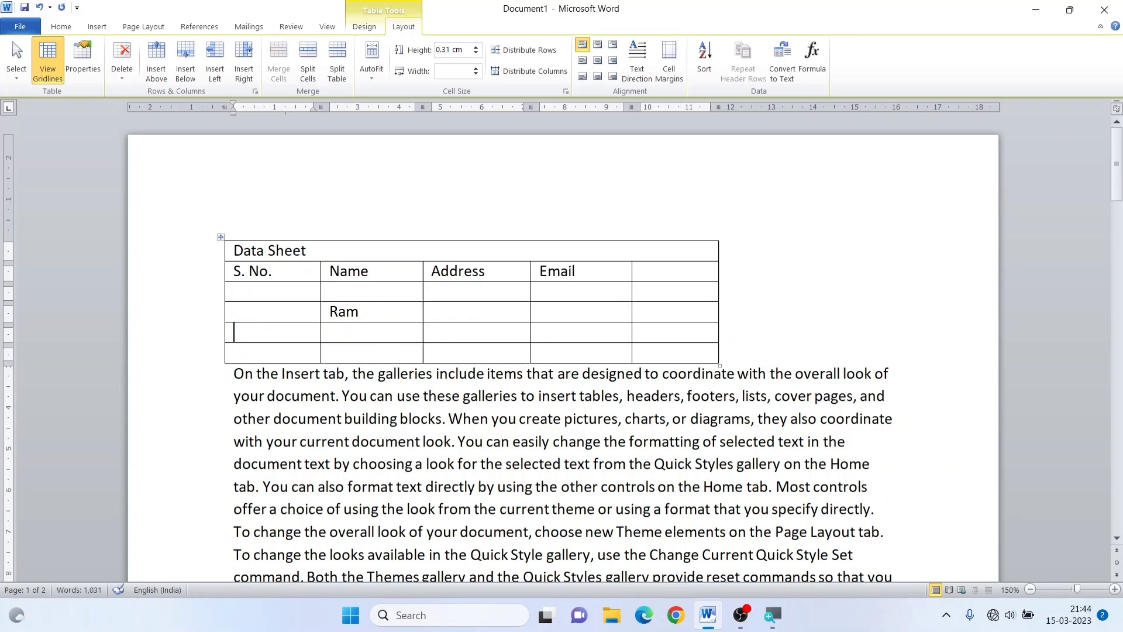
pyautogui.click(254, 315)
# - Split the four blank cells below S. No. into 2 columns and 4 rows, merging them before the split
pyautogui.moveTo(273, 292); pyautogui.dragTo(276, 348)
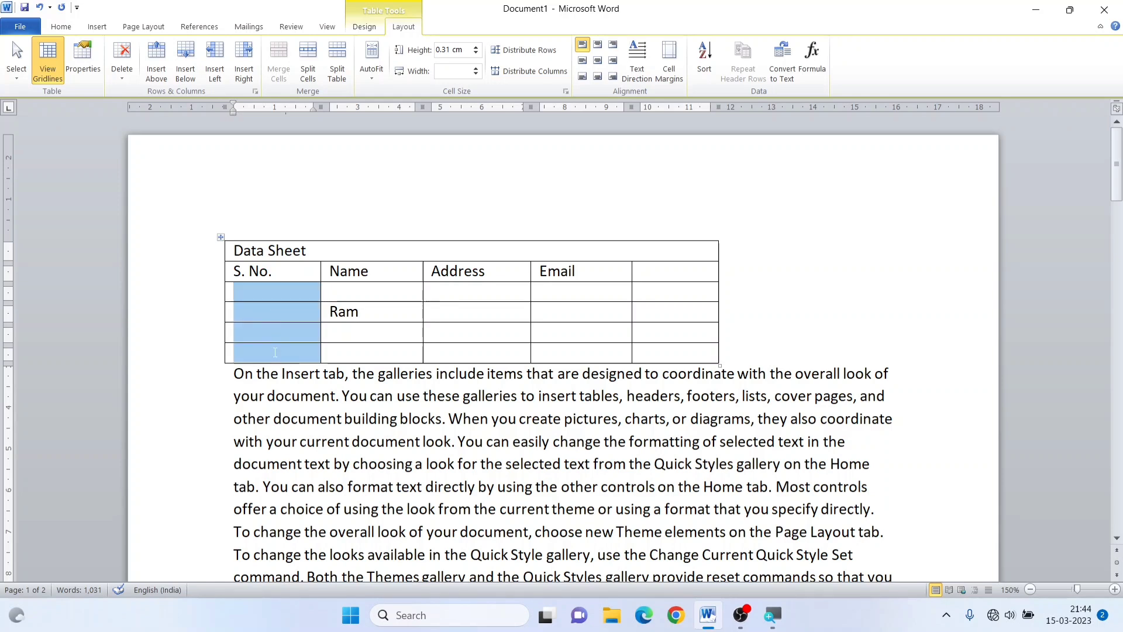
pyautogui.click(310, 59)
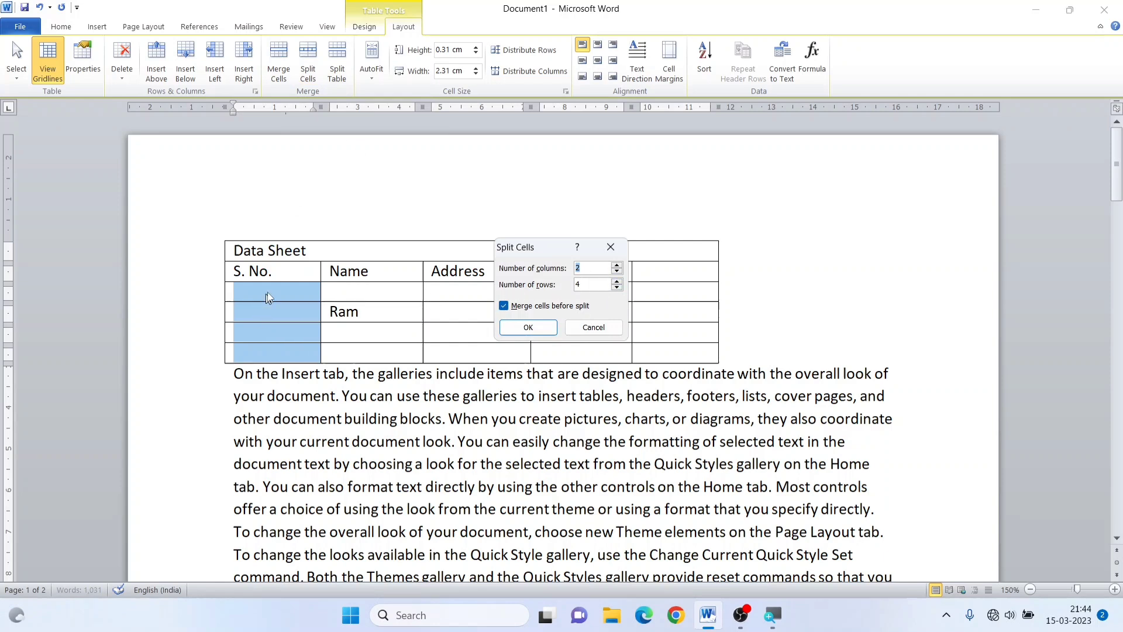
pyautogui.click(529, 327)
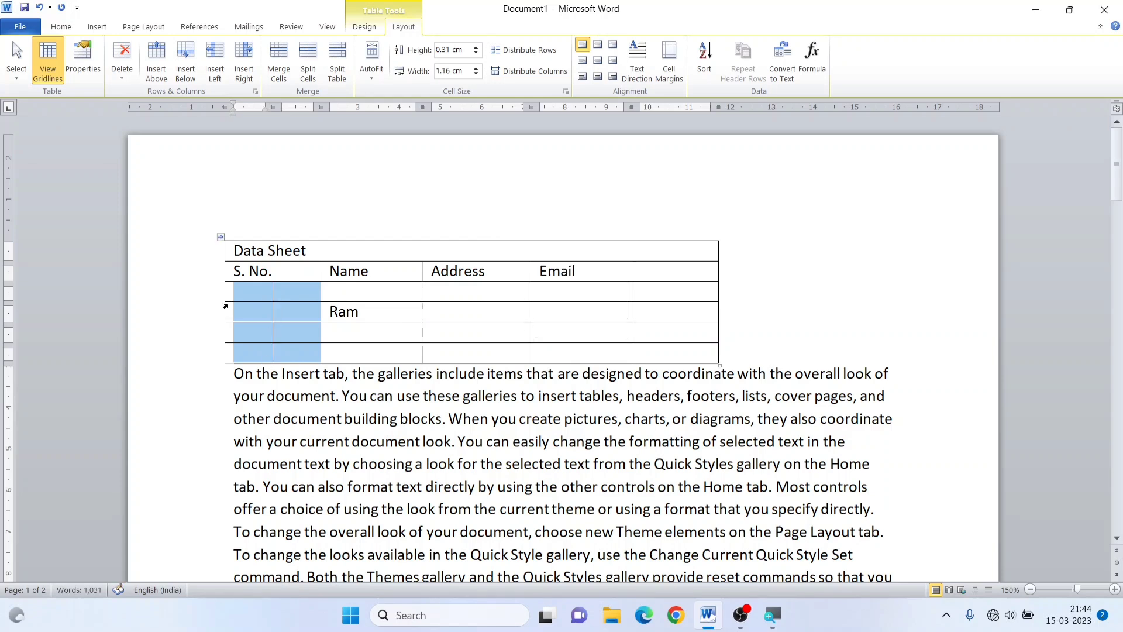
pyautogui.moveTo(252, 292); pyautogui.dragTo(284, 352)
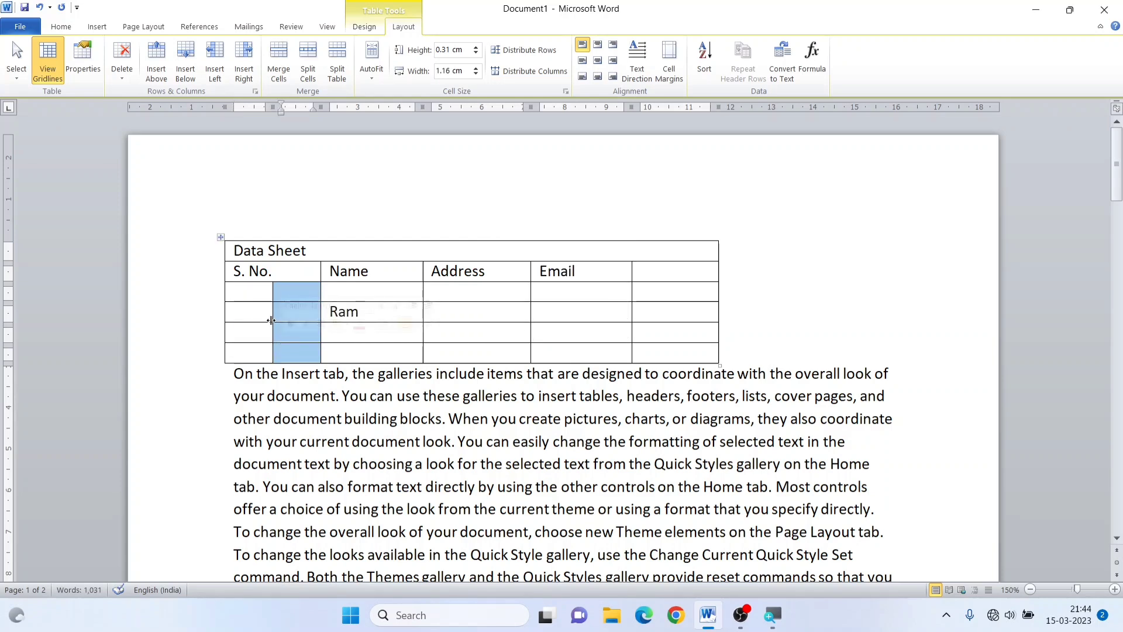
pyautogui.click(292, 297)
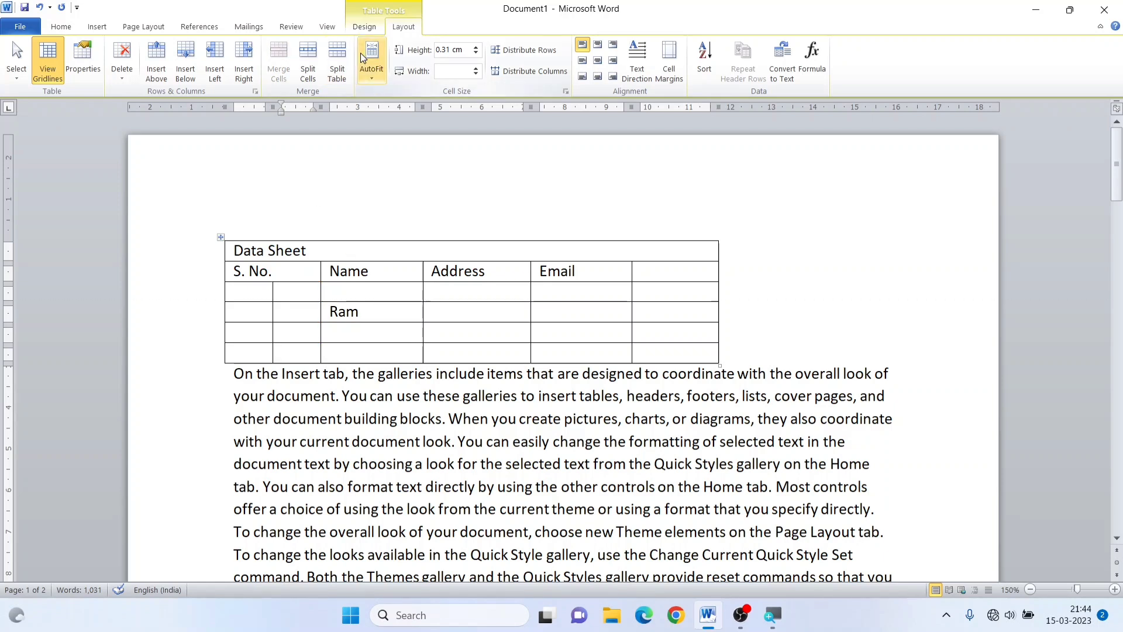
# - Split the table in two so that its fourth row starts the second table
pyautogui.click(250, 311)
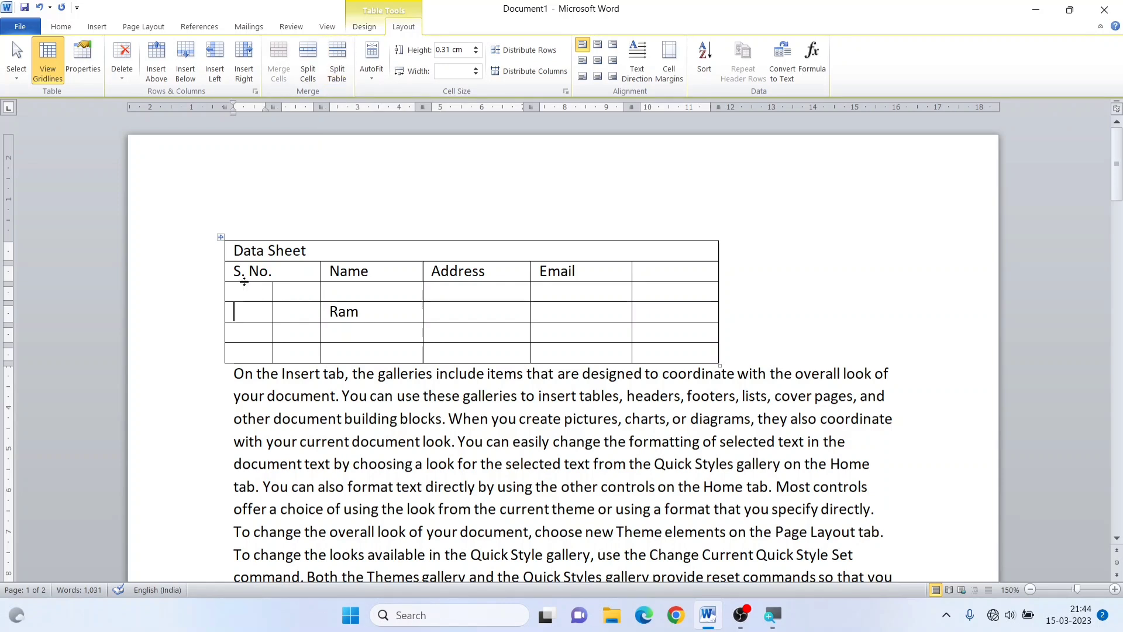
pyautogui.moveTo(234, 250); pyautogui.dragTo(670, 292)
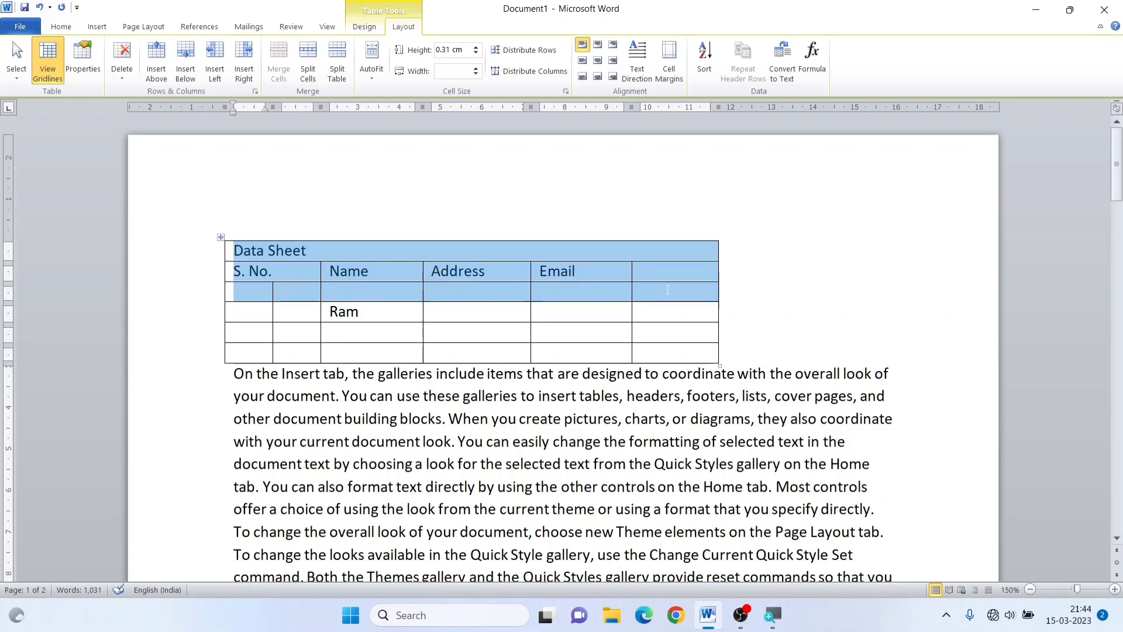
pyautogui.moveTo(237, 312); pyautogui.dragTo(670, 353)
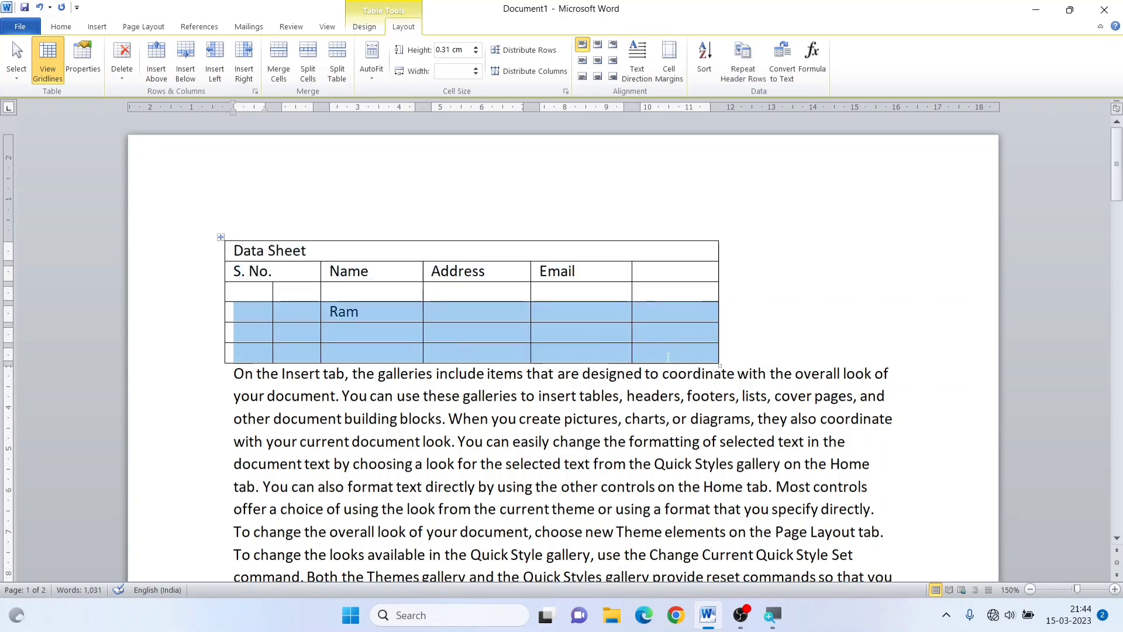
pyautogui.click(233, 310)
pyautogui.click(235, 312)
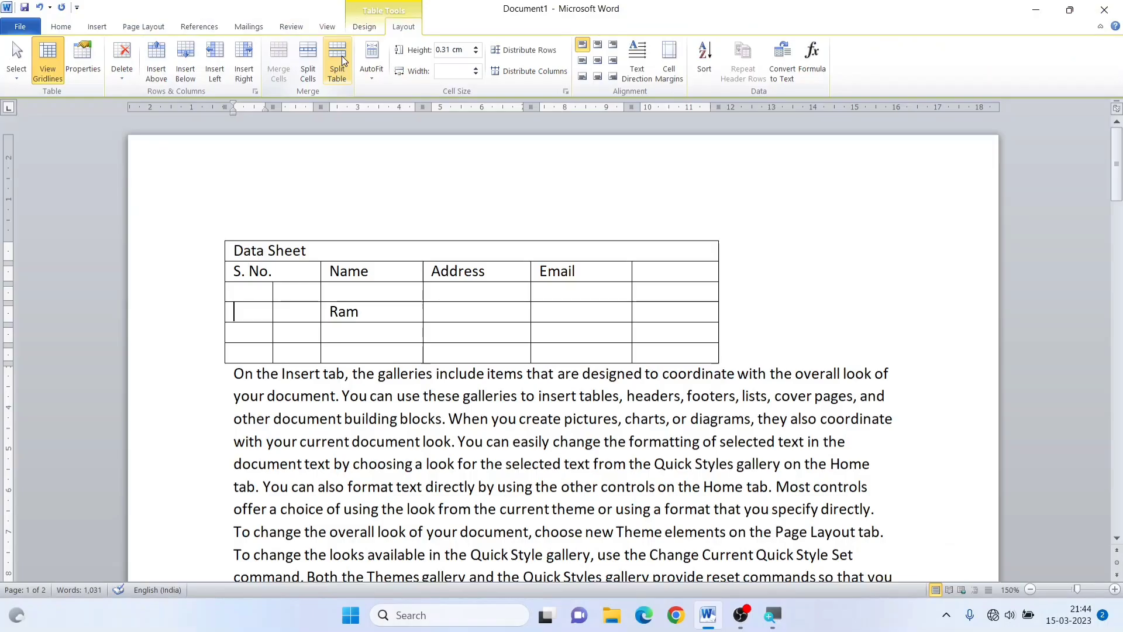
pyautogui.click(338, 58)
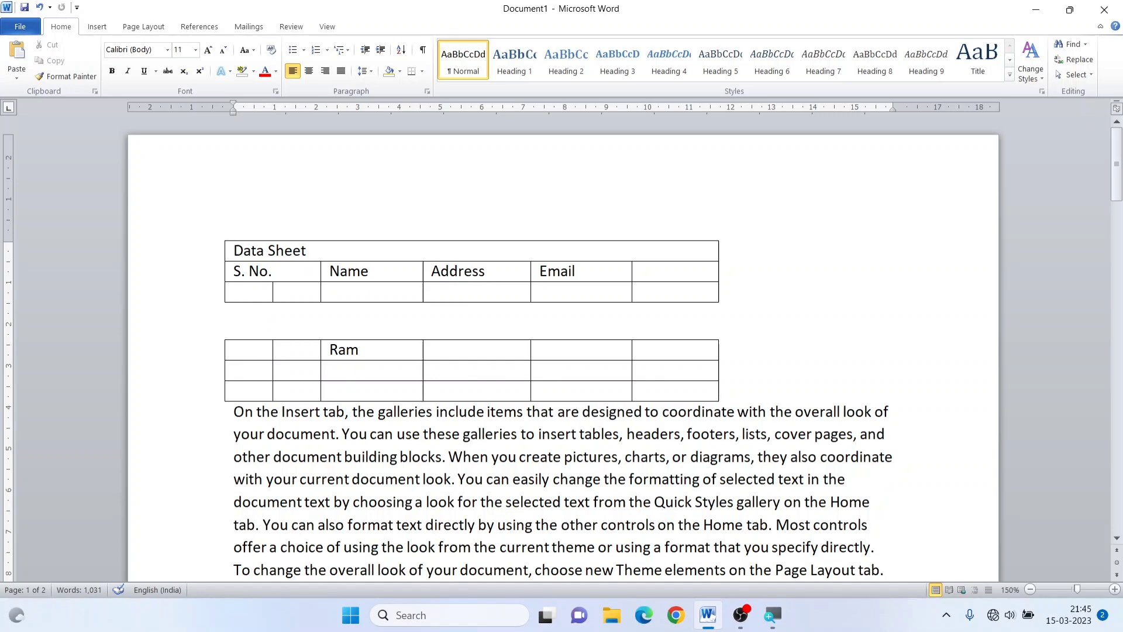
# - Rejoin the two tables by removing the blank paragraph between them
pyautogui.click(247, 344)
pyautogui.click(243, 306)
pyautogui.press('Delete')
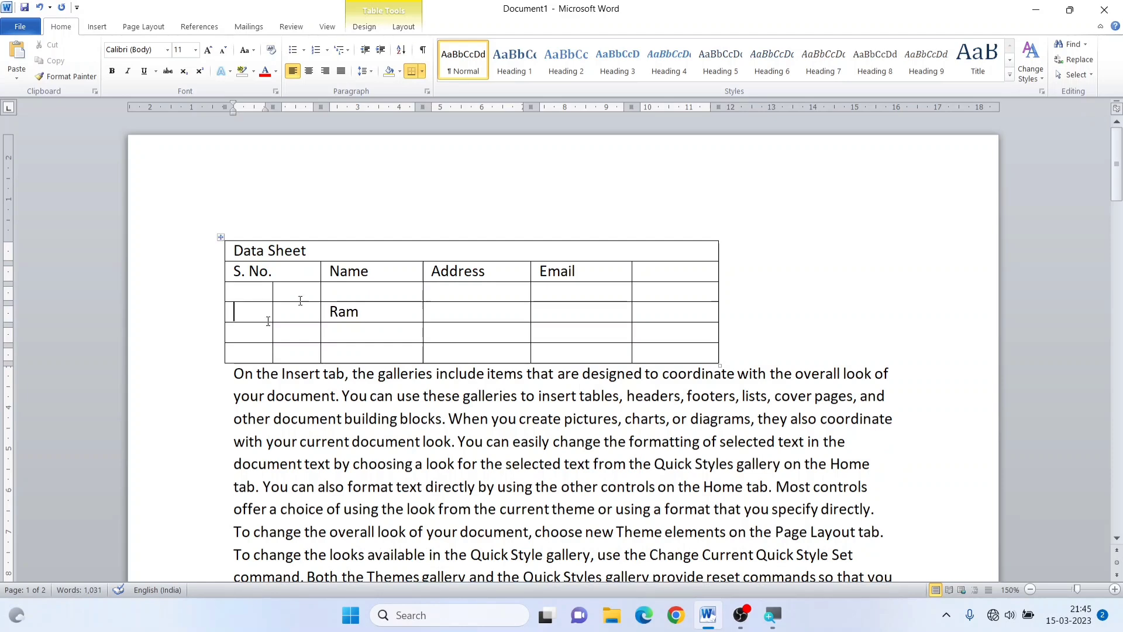
# - Delete the Data Sheet title row from the table
pyautogui.click(403, 26)
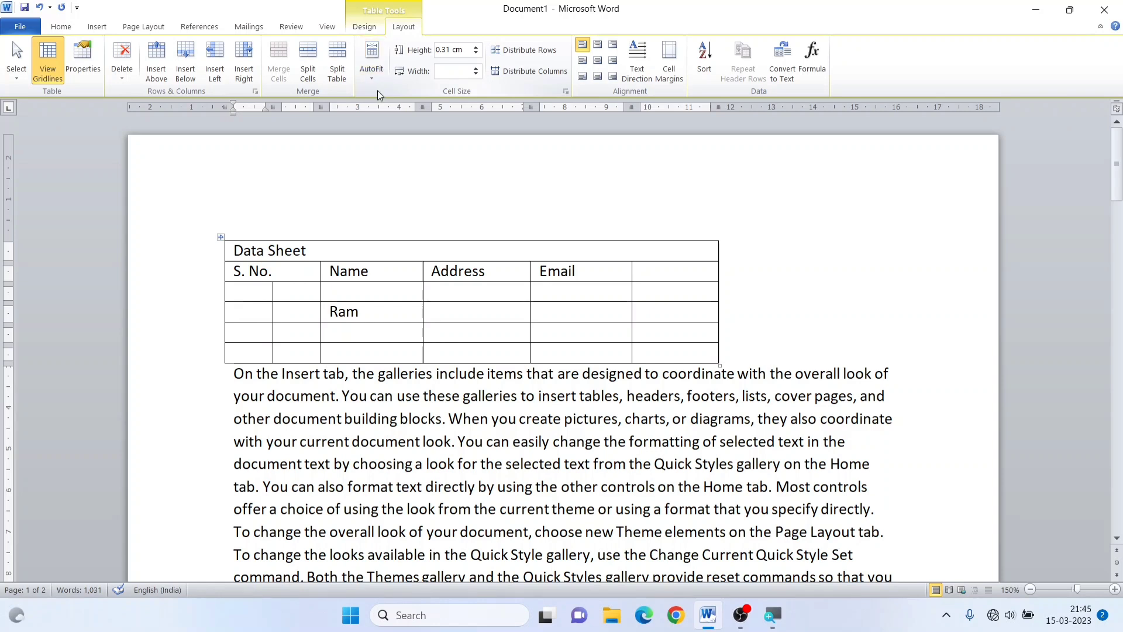
pyautogui.click(216, 252)
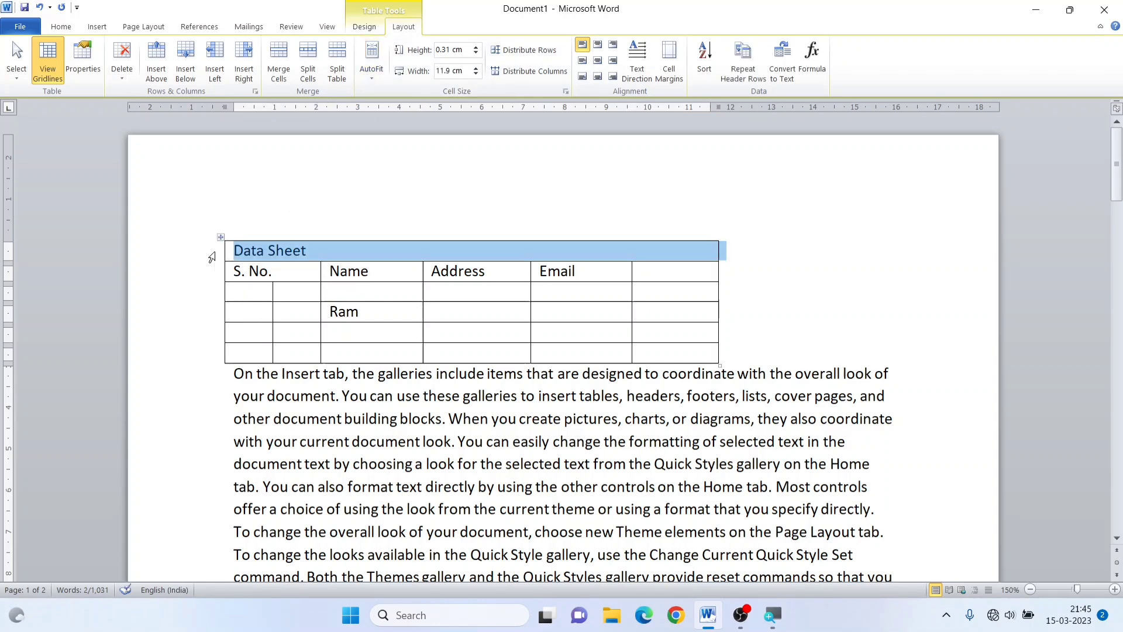
pyautogui.press('BackSpace')
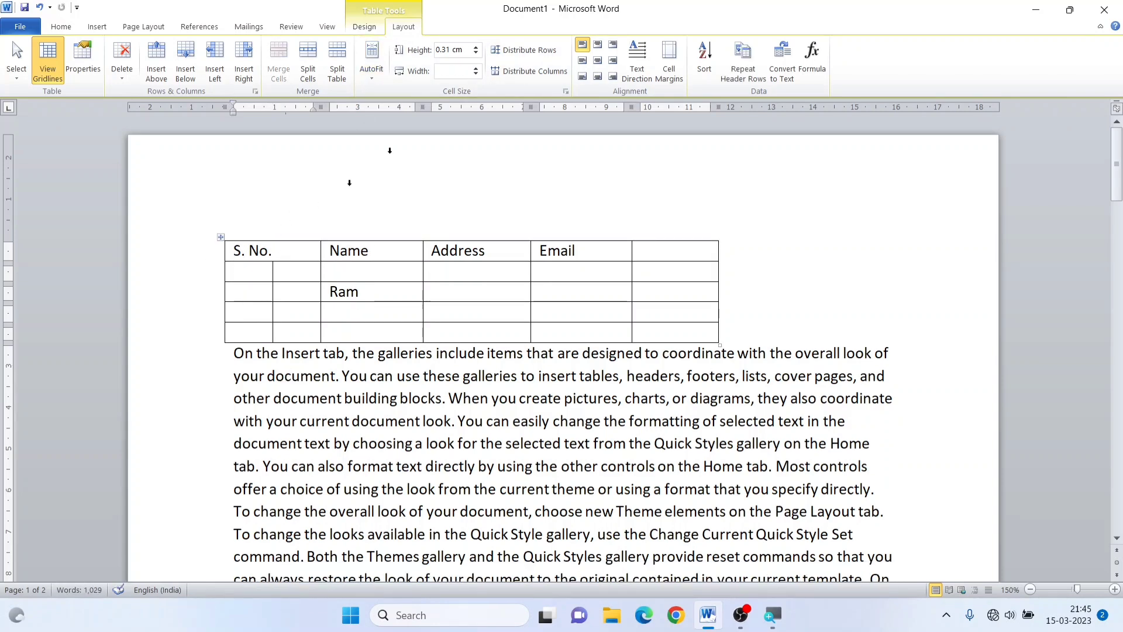
# - Select the whole table and apply AutoFit Contents to its columns
pyautogui.click(371, 76)
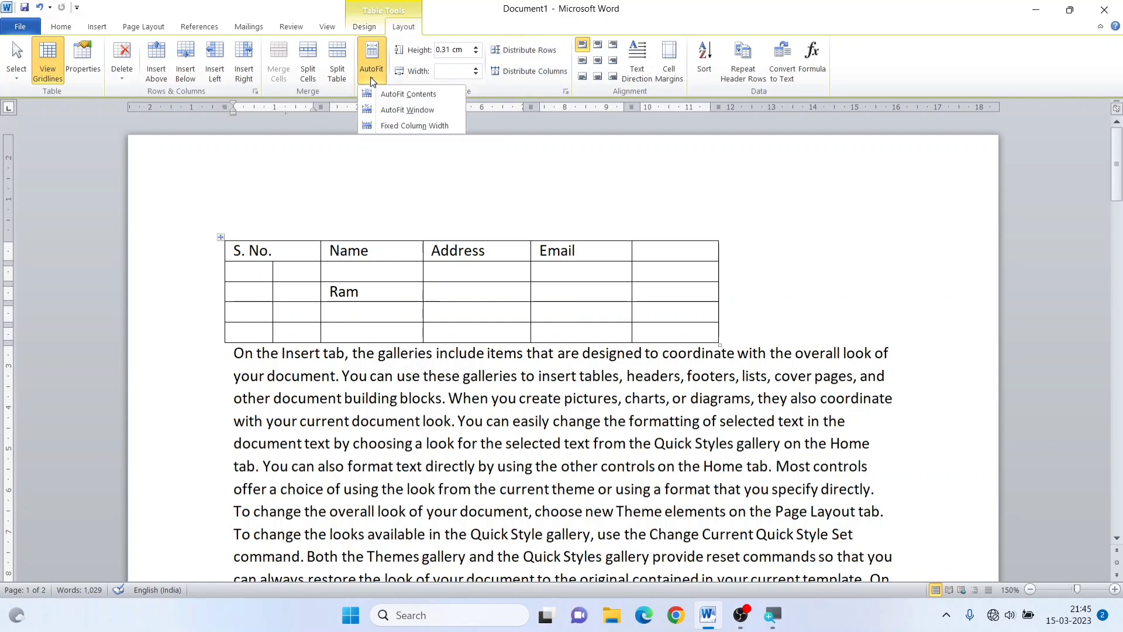
pyautogui.click(370, 76)
pyautogui.click(221, 237)
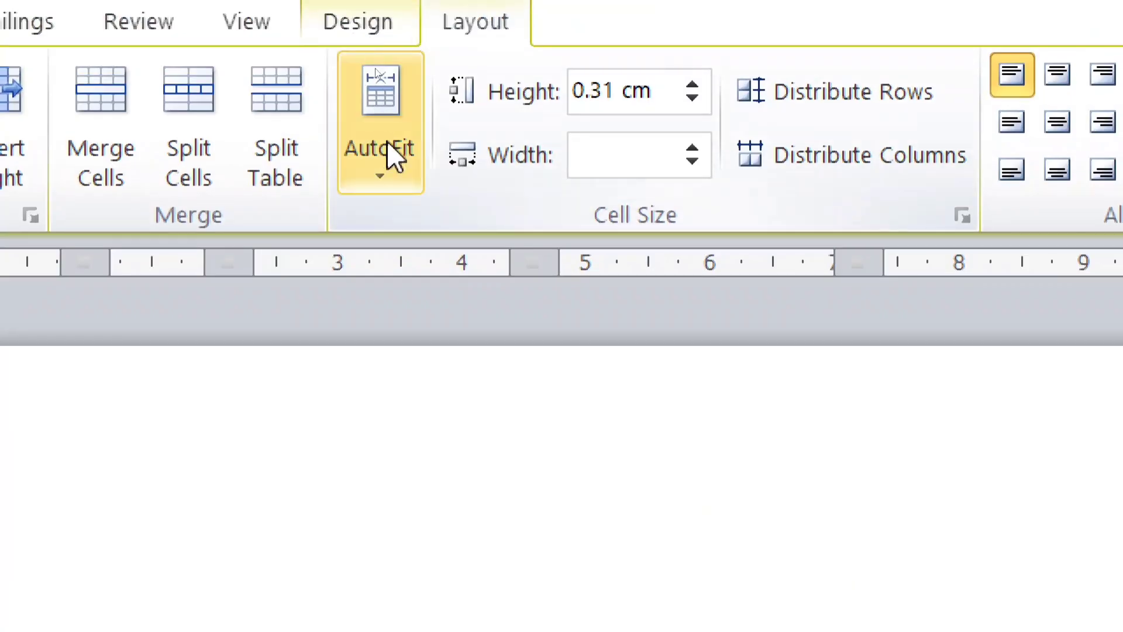
pyautogui.click(372, 73)
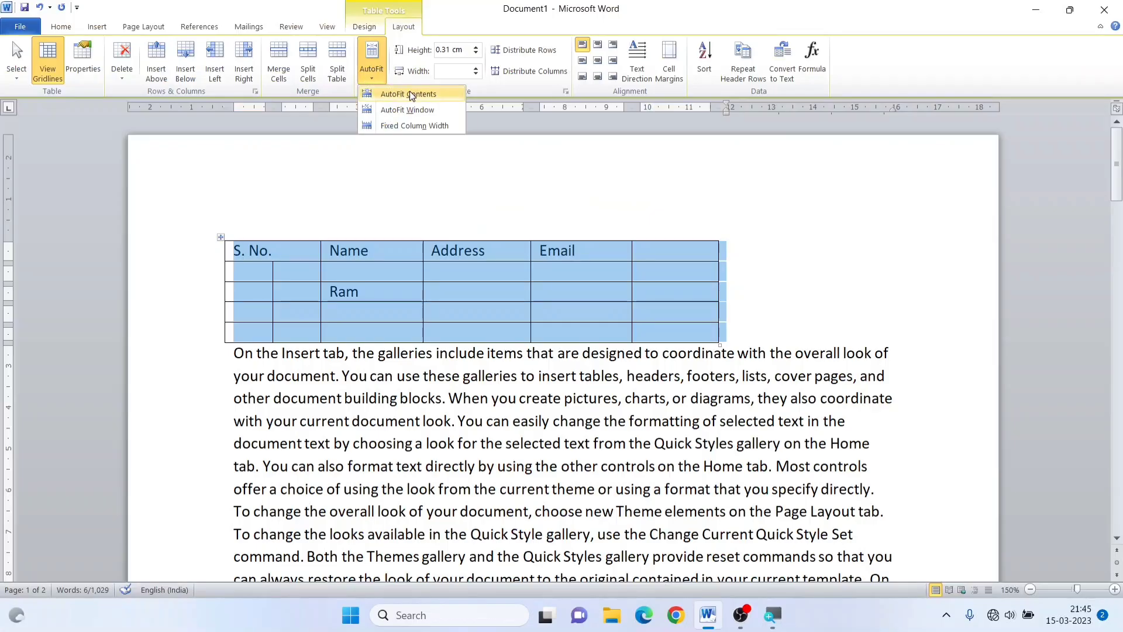
pyautogui.click(409, 94)
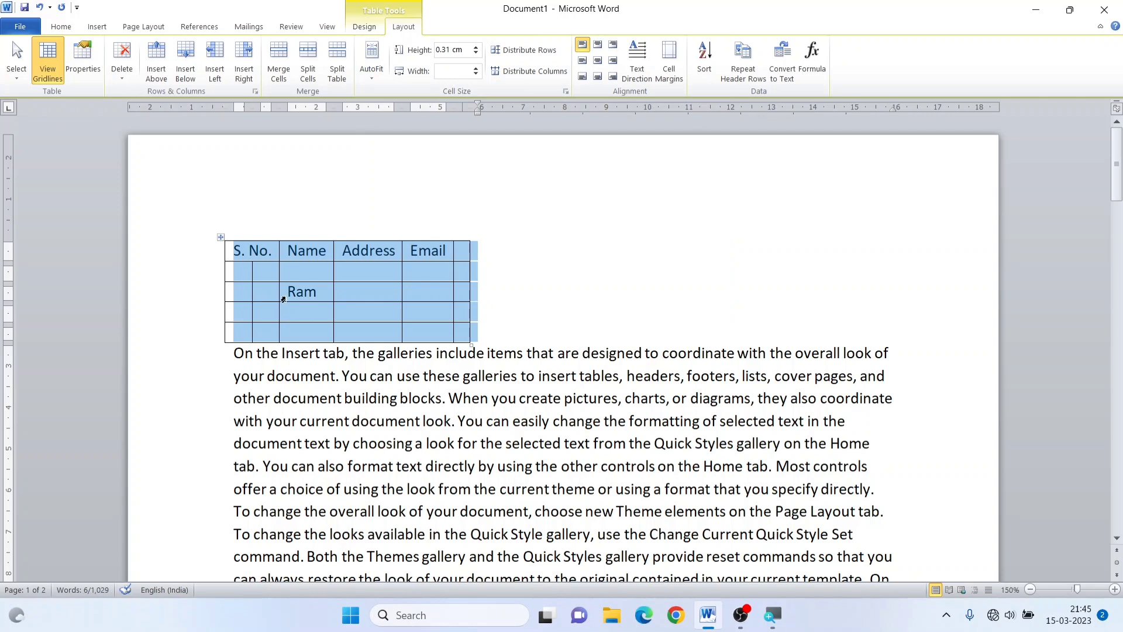
pyautogui.click(253, 253)
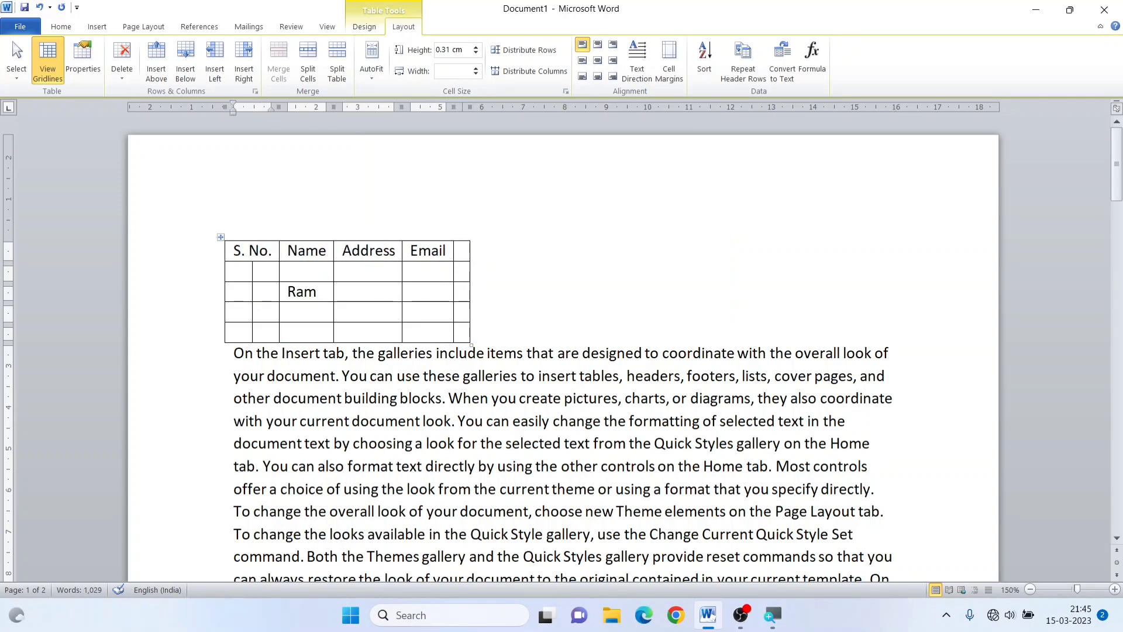
# - Select the whole table and apply AutoFit Window so it spans the page's text width
pyautogui.click(220, 237)
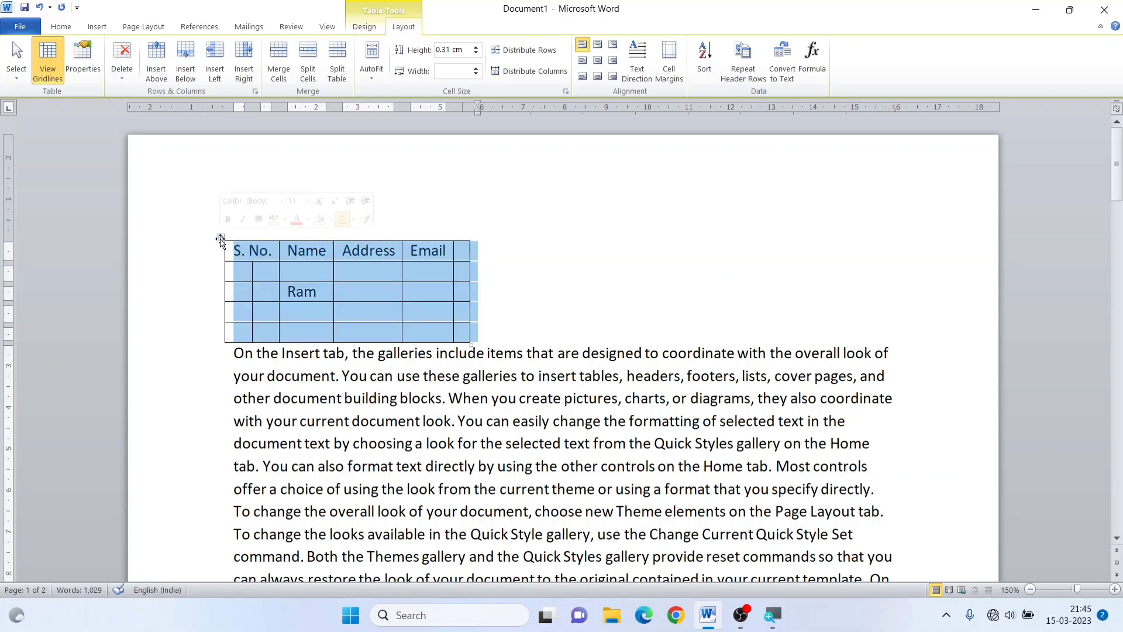
pyautogui.click(372, 69)
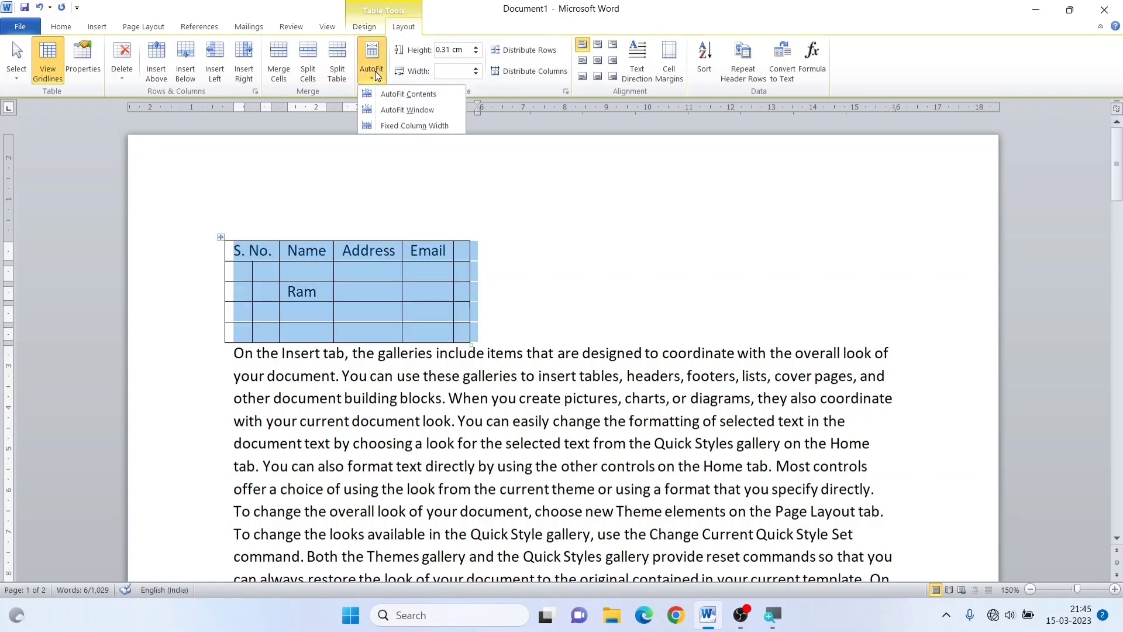
pyautogui.click(429, 111)
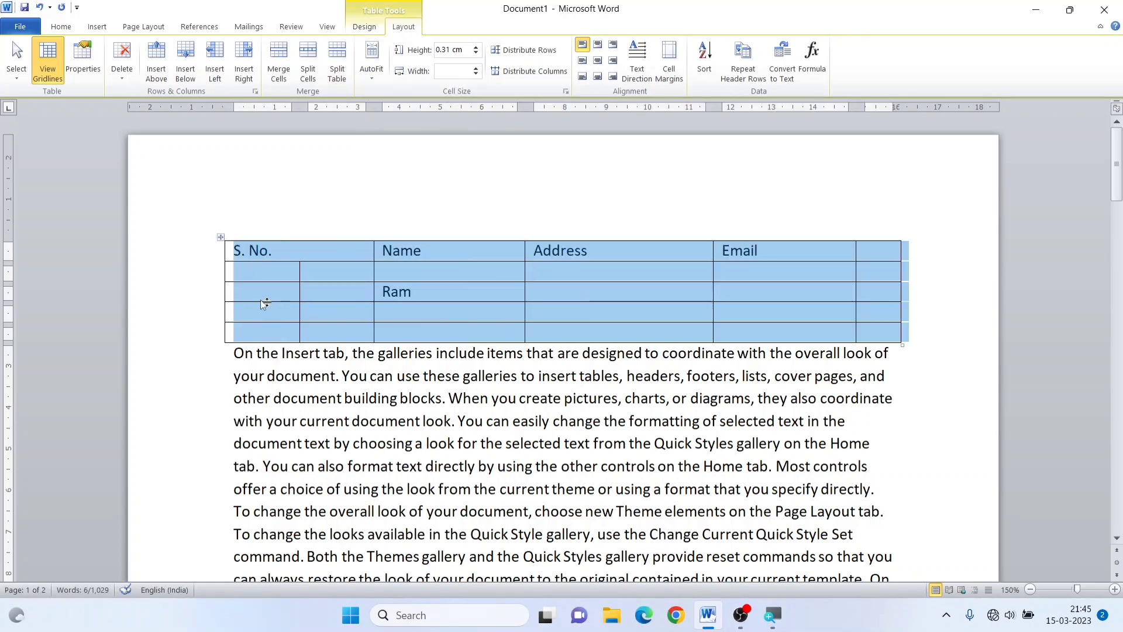
pyautogui.click(864, 311)
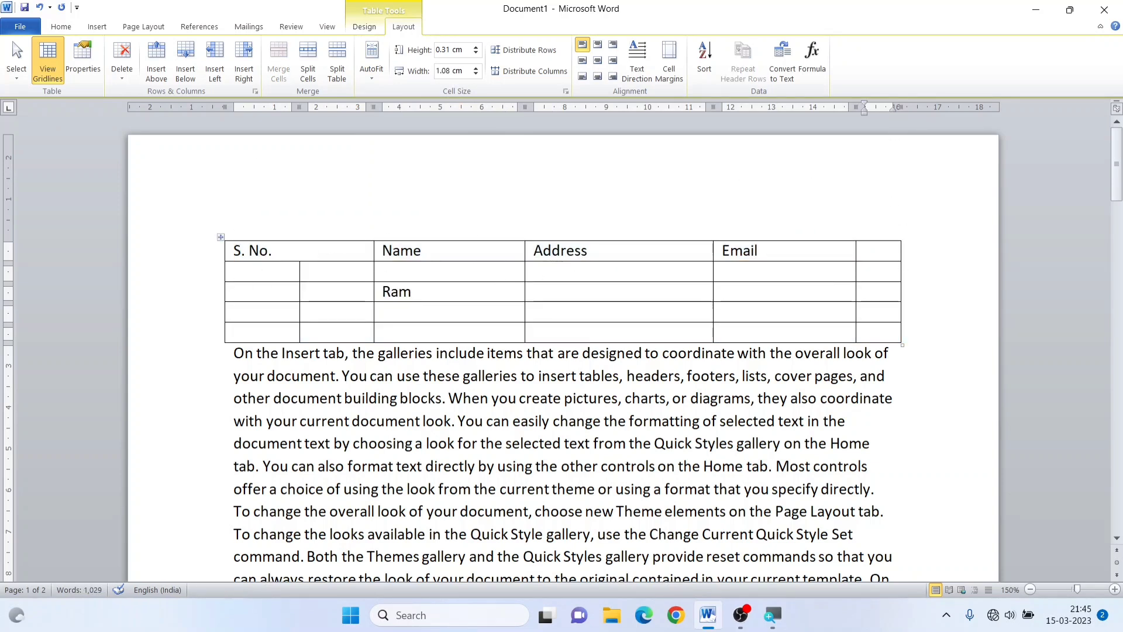
# - Increase the height of the blank row below the headings to about 0.74 cm
pyautogui.click(287, 271)
pyautogui.click(368, 65)
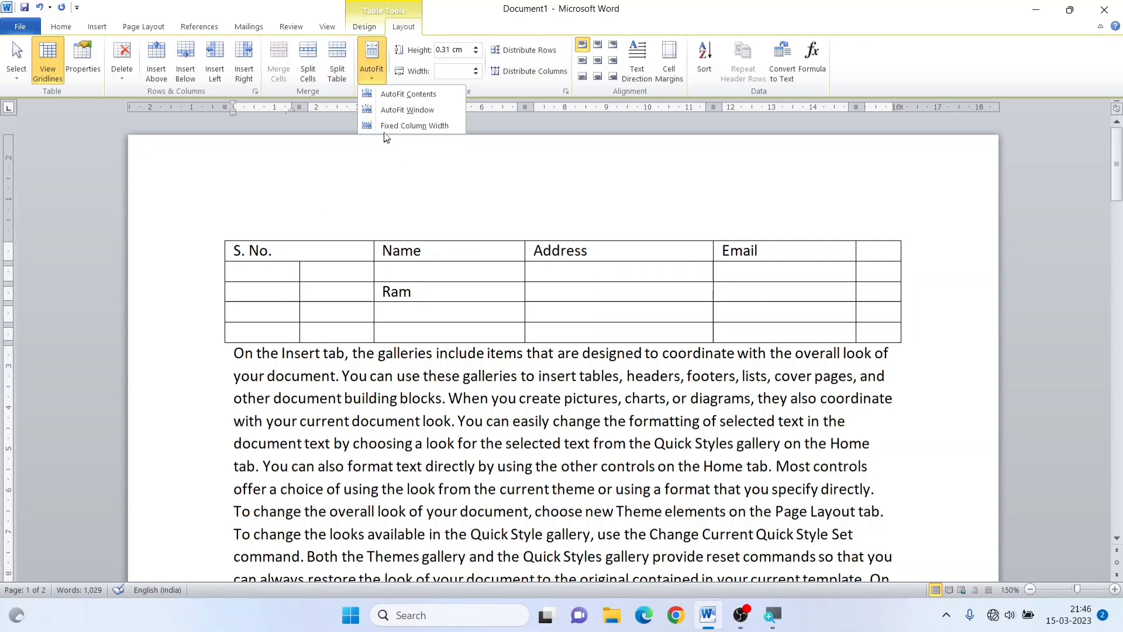
pyautogui.click(361, 263)
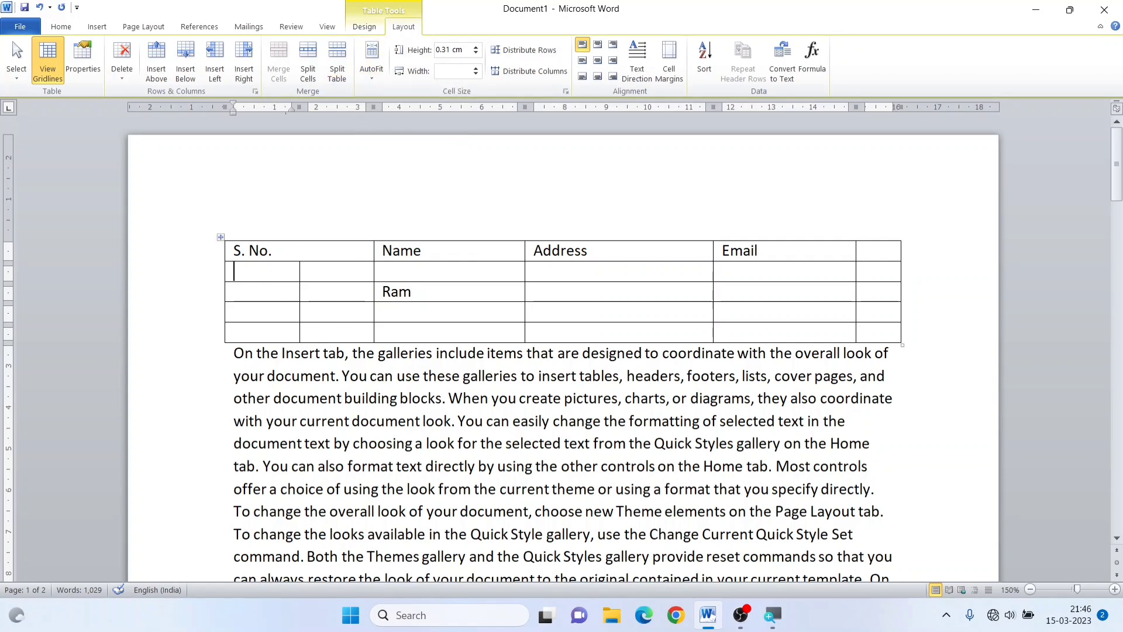
pyautogui.moveTo(525, 281); pyautogui.dragTo(525, 290)
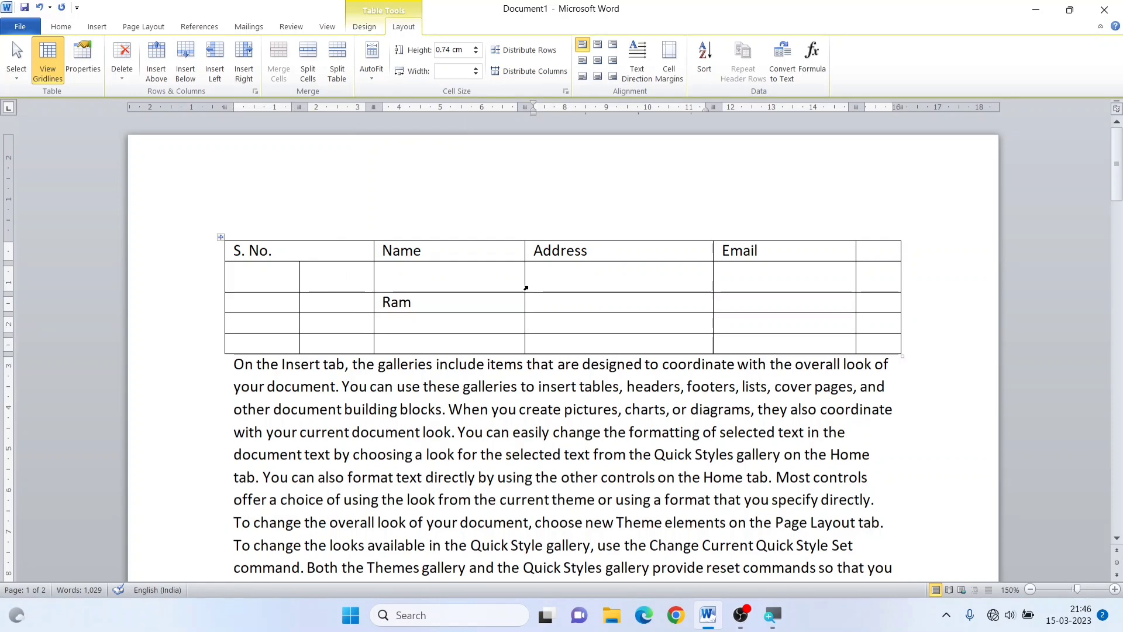
# - Test the Address column's automatic resizing by entering a long run of the letter m in the cell below its heading and erasing it
pyautogui.write('mmmmmmmmmmmmmmmmmmmmmmmmmmm')
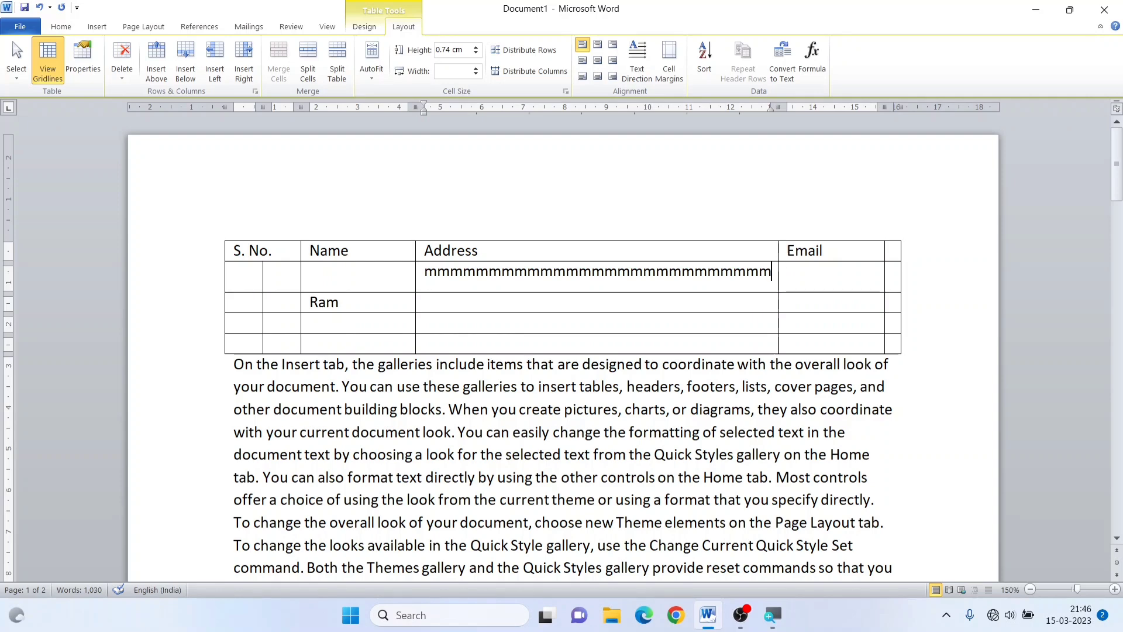
pyautogui.write('mmmm')
pyautogui.press('BackSpace')
pyautogui.press('BackSpace')
pyautogui.press('BackSpace')
pyautogui.press('BackSpace')
pyautogui.press('BackSpace')
pyautogui.press('BackSpace')
pyautogui.press('BackSpace')
pyautogui.press('BackSpace')
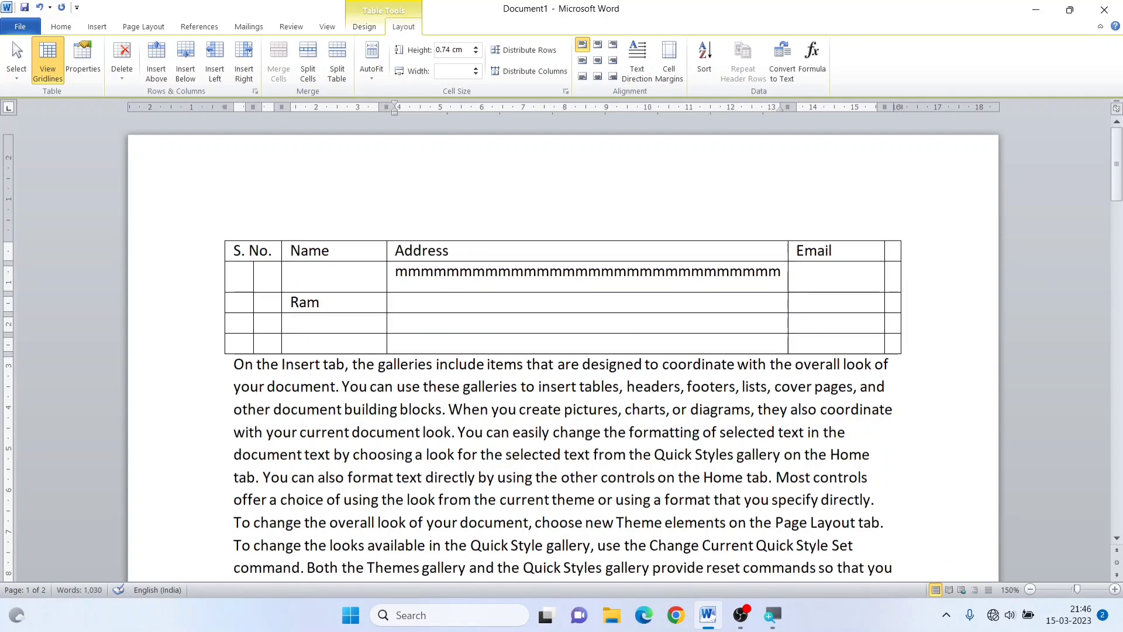
pyautogui.press('BackSpace')
pyautogui.press('BackSpace')
pyautogui.press('BackSpace')
pyautogui.press('BackSpace')
pyautogui.press('BackSpace')
pyautogui.press('BackSpace')
pyautogui.press('BackSpace')
pyautogui.press('BackSpace')
pyautogui.press('BackSpace')
pyautogui.press('BackSpace')
pyautogui.press('BackSpace')
pyautogui.press('BackSpace')
pyautogui.press('BackSpace')
pyautogui.press('BackSpace')
pyautogui.press('BackSpace')
pyautogui.press('BackSpace')
pyautogui.press('BackSpace')
pyautogui.press('BackSpace')
pyautogui.press('BackSpace')
pyautogui.press('BackSpace')
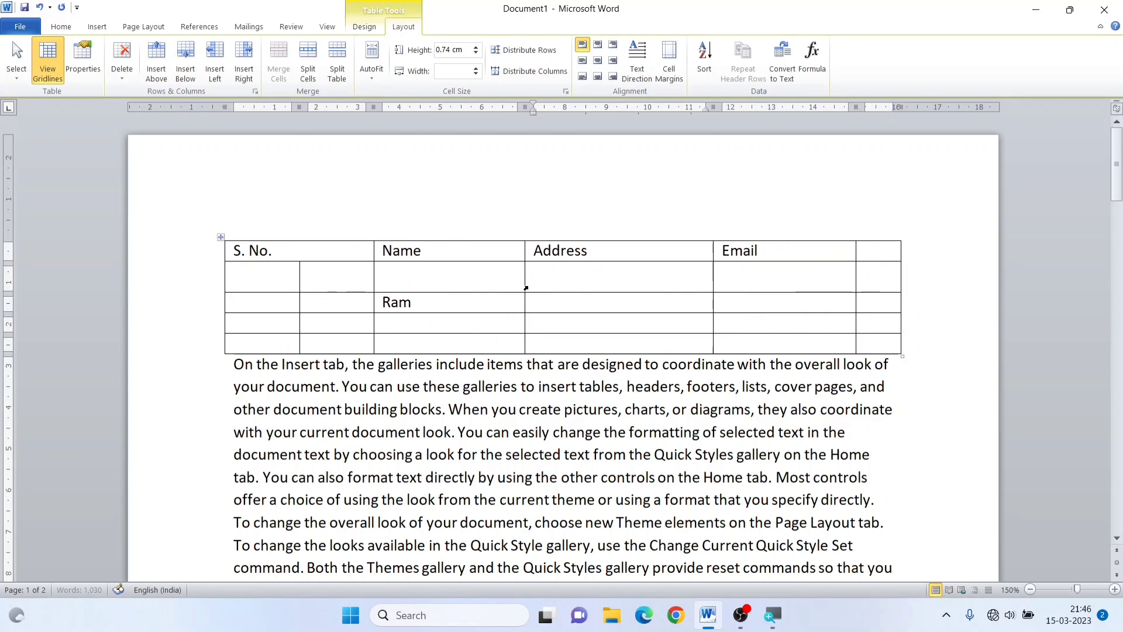
# - Select the whole table and apply Fixed Column Width to its columns
pyautogui.click(224, 237)
pyautogui.click(378, 80)
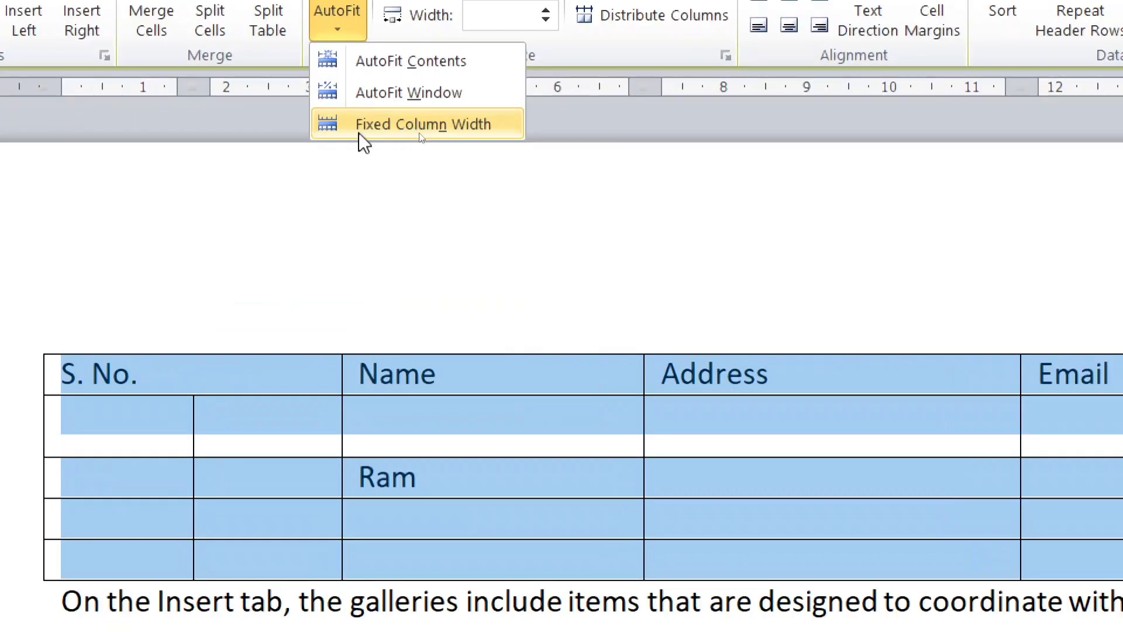
pyautogui.click(419, 124)
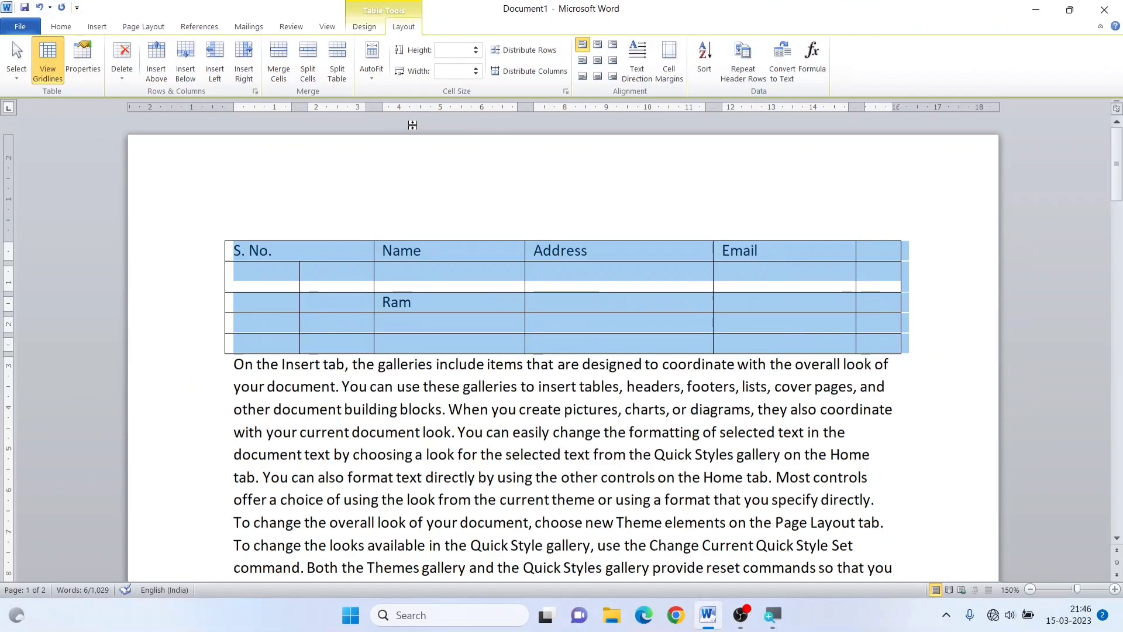
# - Test how the fixed-width Address column wraps text by entering a long run of the letter m below its heading and erasing it
pyautogui.click(679, 424)
pyautogui.write('mmmmmmmmm')
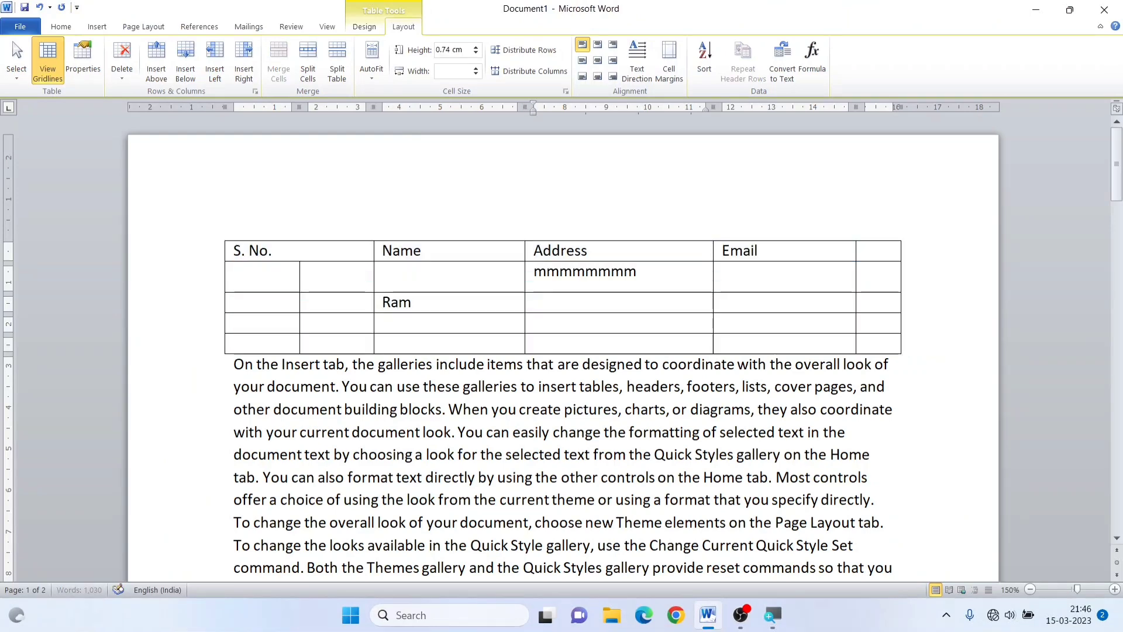
pyautogui.write('mmmmmmmmmmmmmmmmmmmmmmmmmmmmmmmmmmmmmmmmmmmmmmmmmmmmmmmmmmmmmmmmmmmmmmmmmmmmmmmmmmmmmmmmmmmmmmmmmmmmmmmmmmmmmmmmmmmmmmmmmmmmmmmmmmmmmmmmmmmmmmmmm')
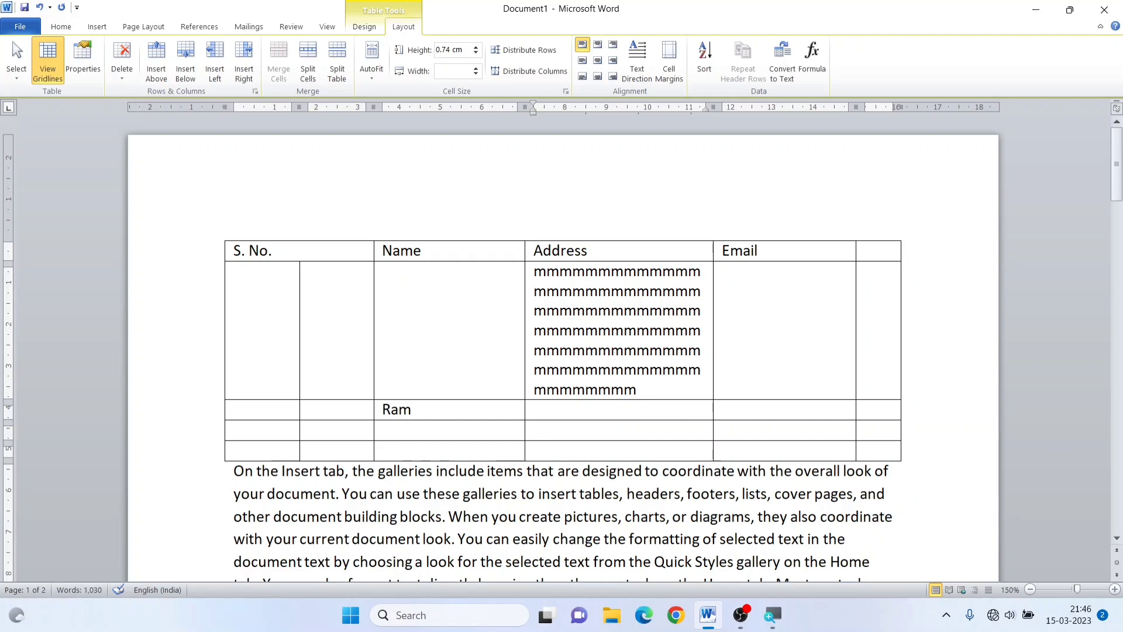
pyautogui.press('BackSpace')
pyautogui.press('BackSpace')
pyautogui.press('BackSpace')
pyautogui.press('BackSpace')
pyautogui.press('BackSpace')
pyautogui.press('BackSpace')
pyautogui.press('BackSpace')
pyautogui.press('BackSpace')
pyautogui.press('BackSpace')
pyautogui.press('BackSpace')
pyautogui.press('BackSpace')
pyautogui.press('BackSpace')
pyautogui.press('BackSpace')
pyautogui.press('BackSpace')
pyautogui.press('BackSpace')
pyautogui.press('BackSpace')
pyautogui.press('BackSpace')
pyautogui.press('BackSpace')
pyautogui.press('BackSpace')
pyautogui.press('BackSpace')
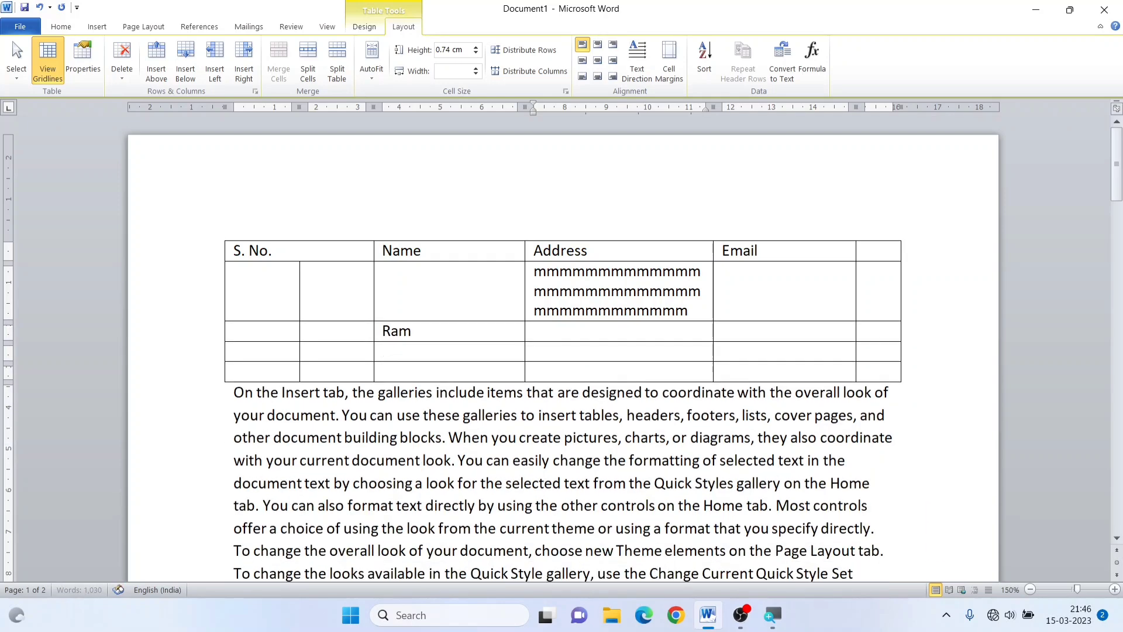
pyautogui.press('BackSpace')
pyautogui.press('BackSpace')
pyautogui.press('BackSpace')
pyautogui.press('BackSpace')
pyautogui.press('BackSpace')
pyautogui.press('BackSpace')
pyautogui.press('BackSpace')
pyautogui.press('BackSpace')
pyautogui.press('BackSpace')
pyautogui.press('BackSpace')
pyautogui.press('BackSpace')
pyautogui.press('BackSpace')
pyautogui.press('BackSpace')
pyautogui.press('BackSpace')
pyautogui.press('BackSpace')
pyautogui.press('BackSpace')
pyautogui.press('BackSpace')
pyautogui.press('BackSpace')
pyautogui.press('BackSpace')
pyautogui.press('BackSpace')
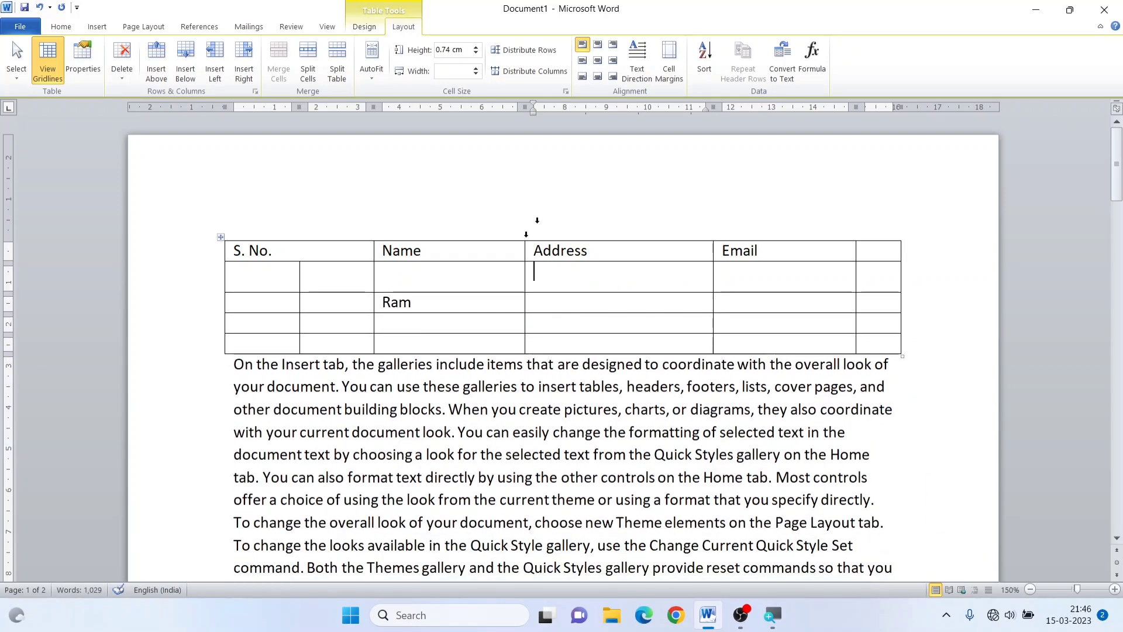
# - Shift the border between S. No. and Name and the border between Name and Address leftward to resize those columns manually
pyautogui.click(372, 73)
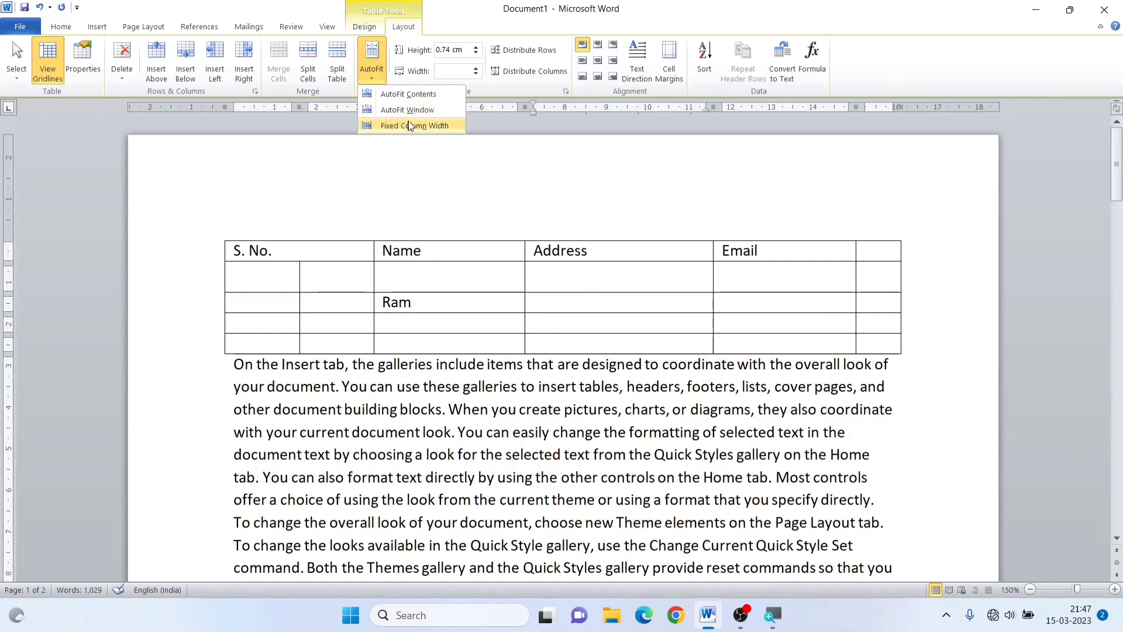
pyautogui.click(375, 253)
pyautogui.moveTo(373, 253); pyautogui.dragTo(335, 253)
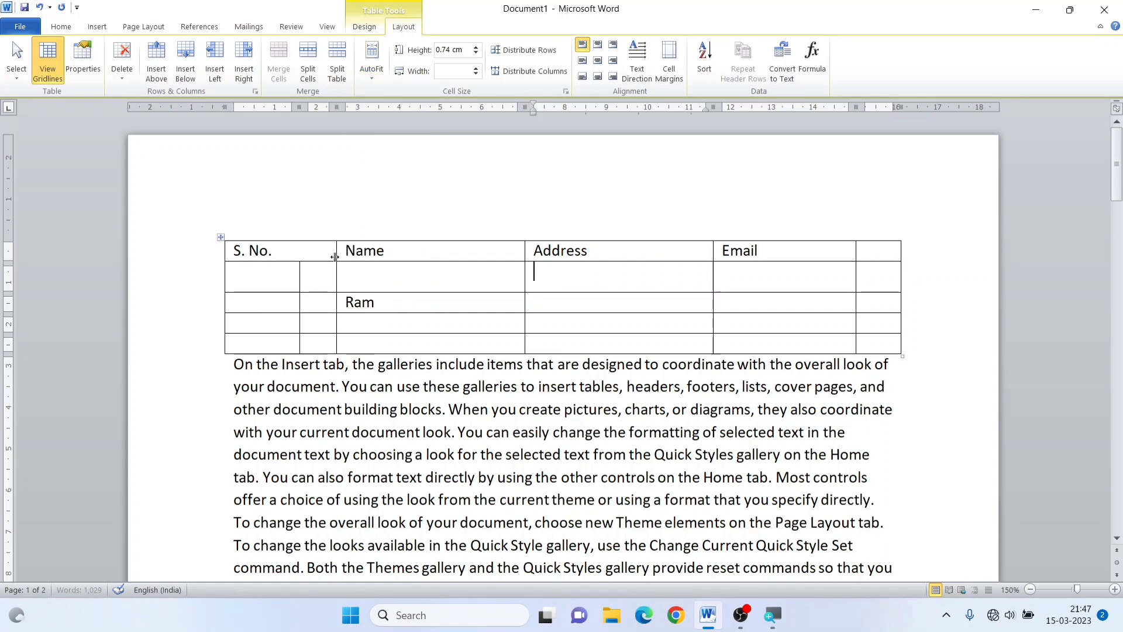
pyautogui.moveTo(524, 254); pyautogui.dragTo(461, 253)
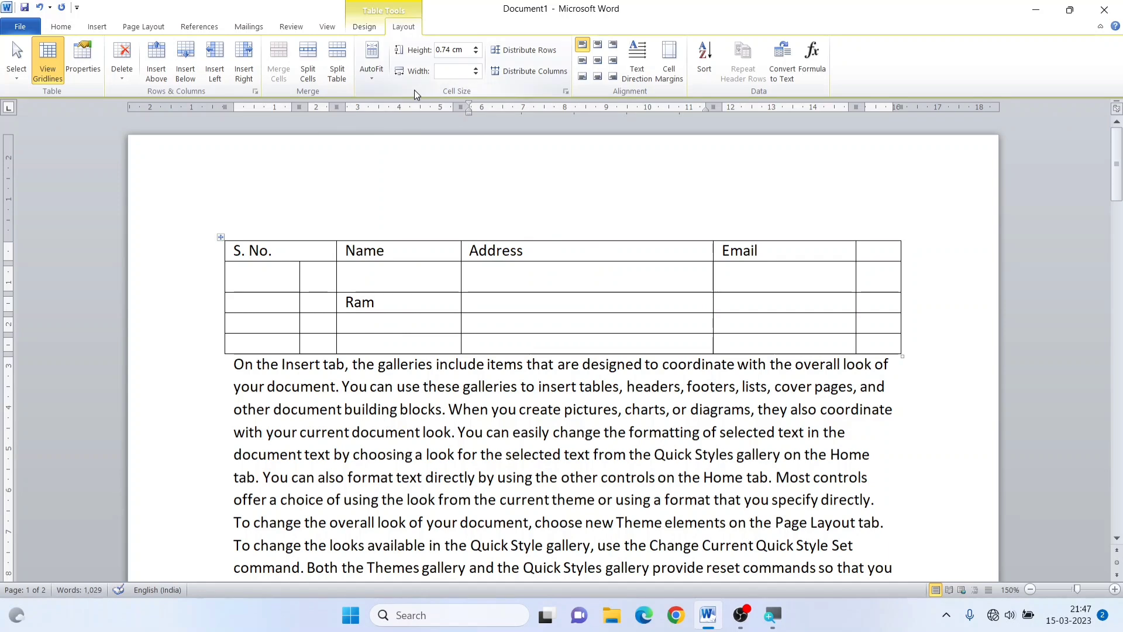
# - Increase the height of the table's third row to at least 1.2 cm, and reduce it to 0.5 cm
pyautogui.click(371, 69)
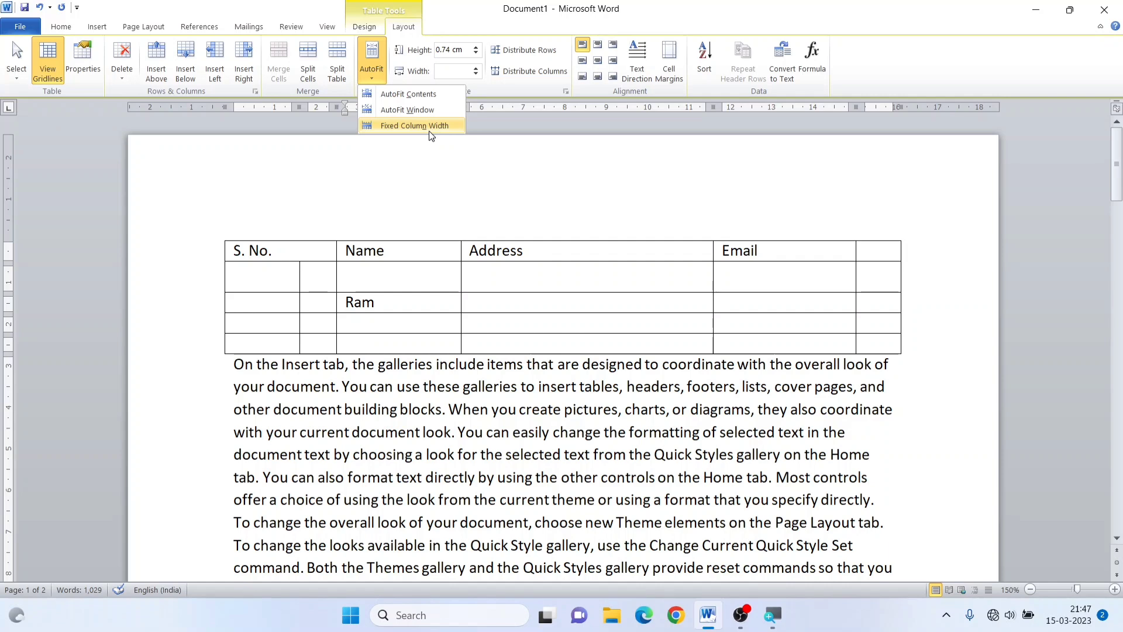
pyautogui.click(385, 295)
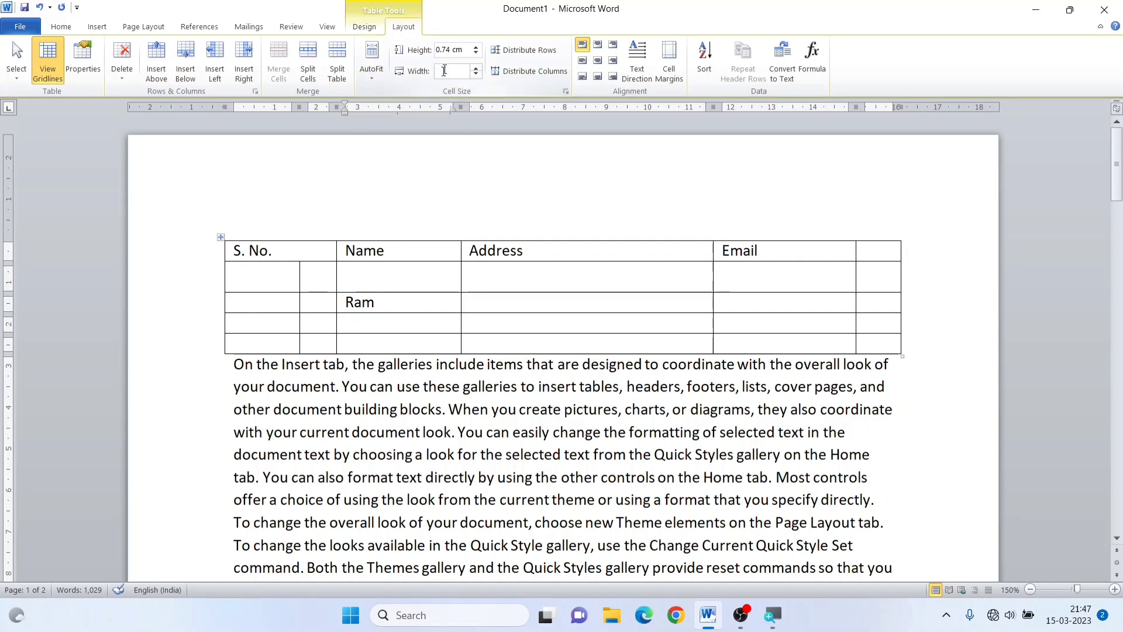
pyautogui.click(488, 297)
pyautogui.press('Left')
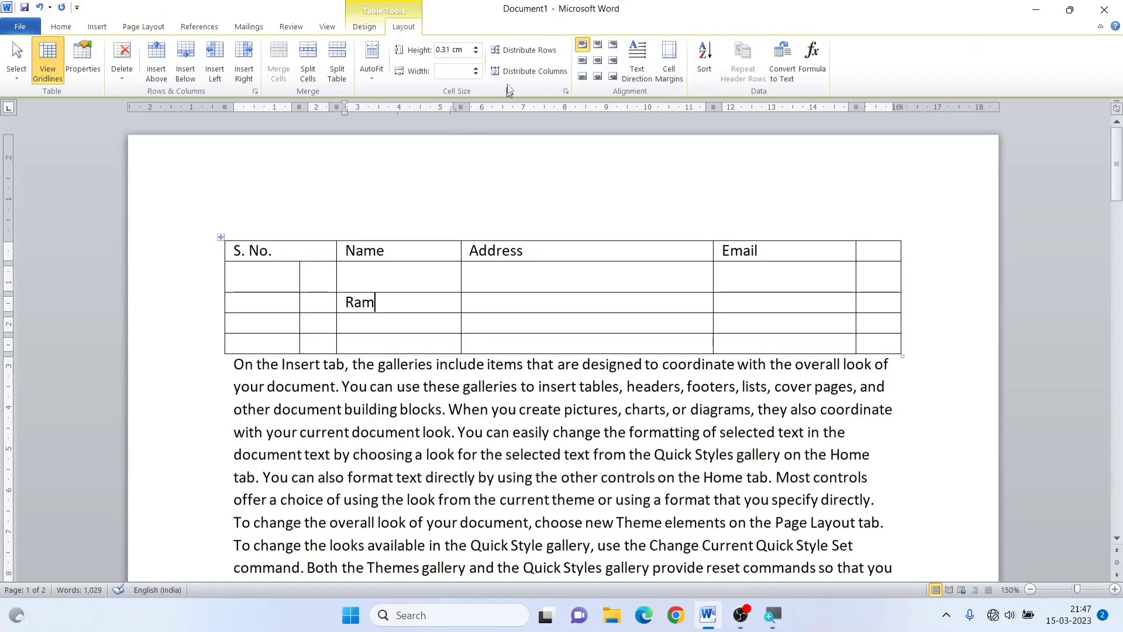
pyautogui.click(476, 47)
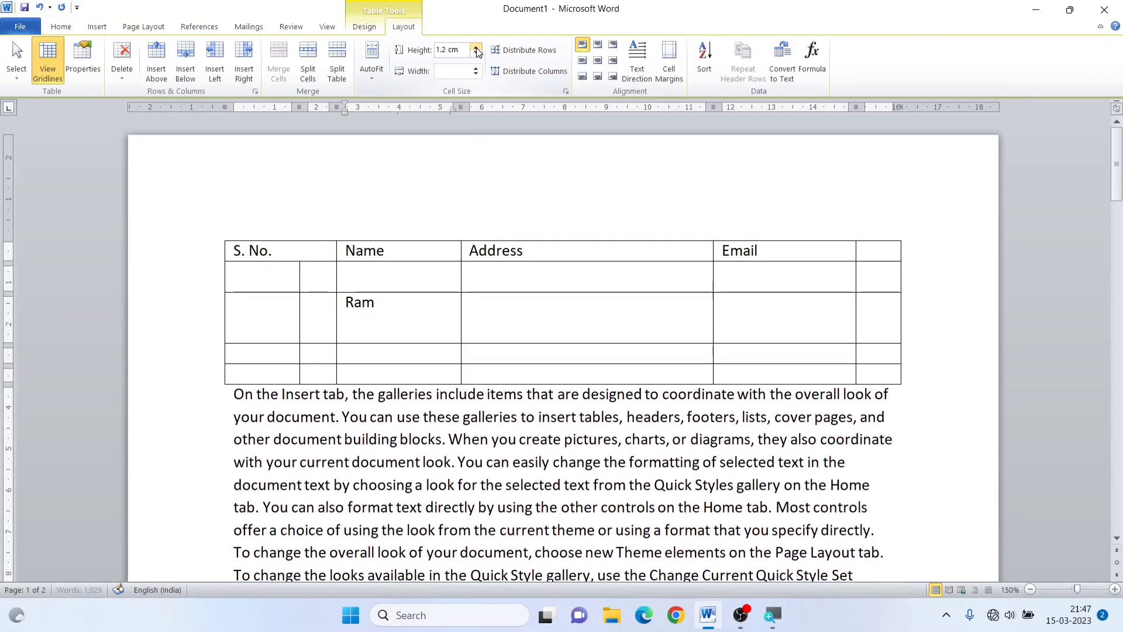
pyautogui.click(476, 47)
pyautogui.click(477, 57)
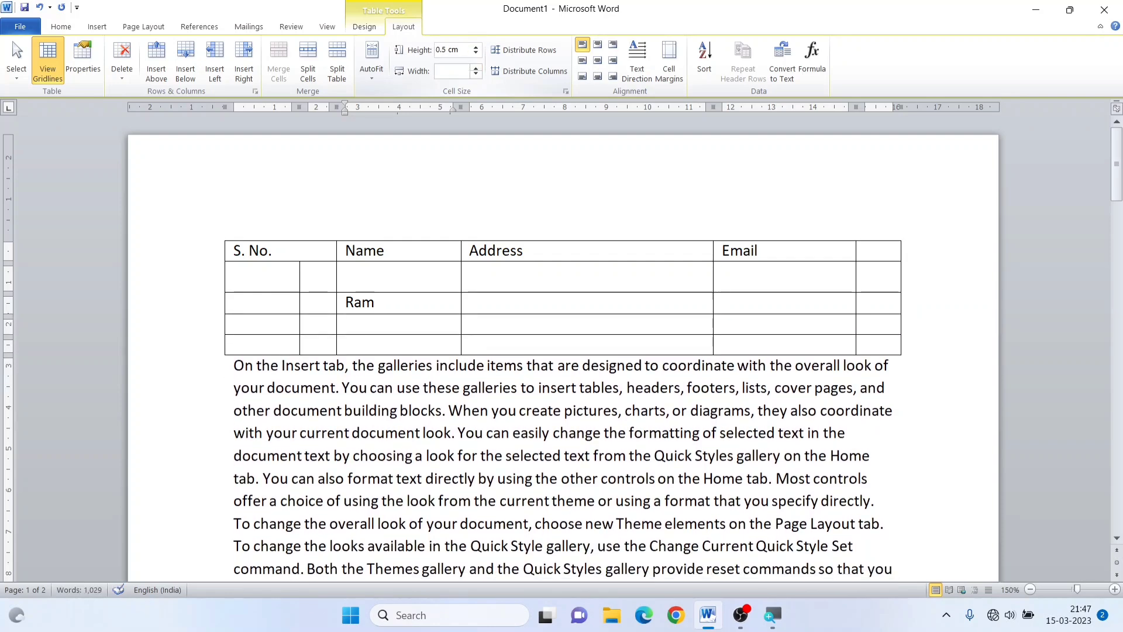
# - Try different cell widths in the table, including 1.2 cm for the first column
pyautogui.click(473, 68)
pyautogui.click(476, 68)
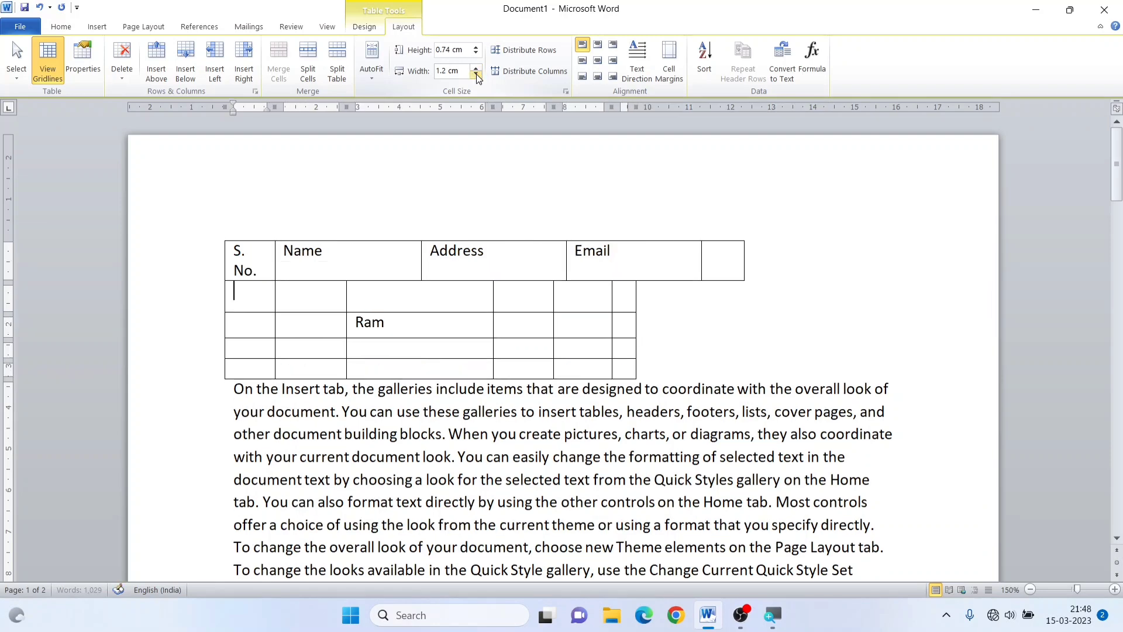
pyautogui.click(476, 75)
pyautogui.click(424, 456)
pyautogui.click(428, 352)
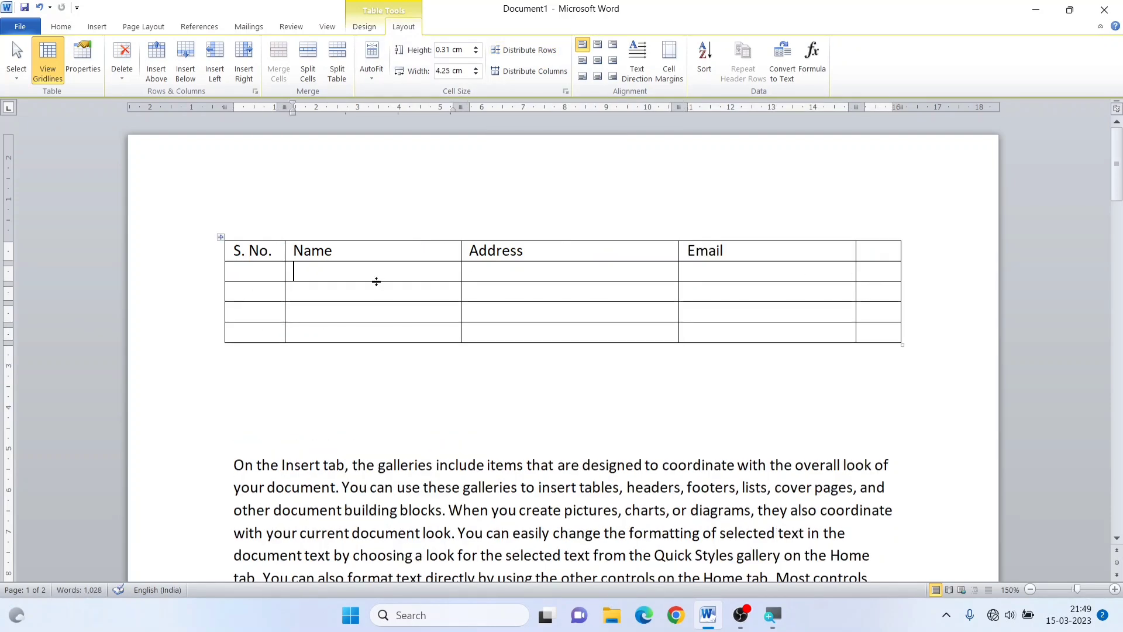
# - Make several blank rows unevenly taller, and distribute all the rows of the selected table to equal height
pyautogui.moveTo(376, 281); pyautogui.dragTo(375, 385)
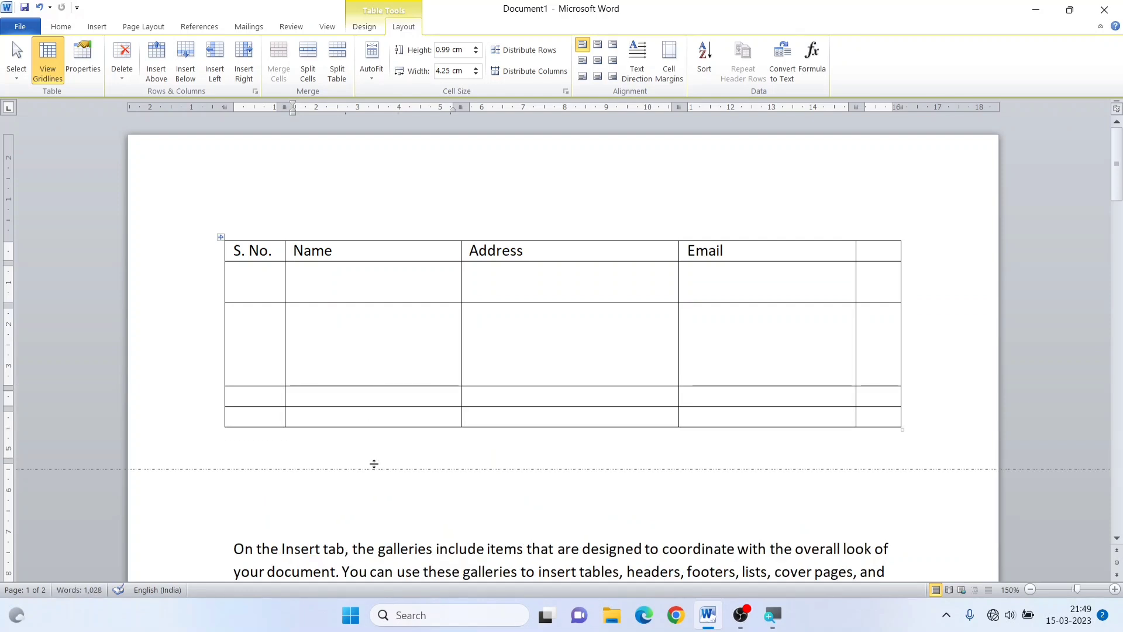
pyautogui.moveTo(373, 462); pyautogui.dragTo(373, 469)
pyautogui.click(220, 237)
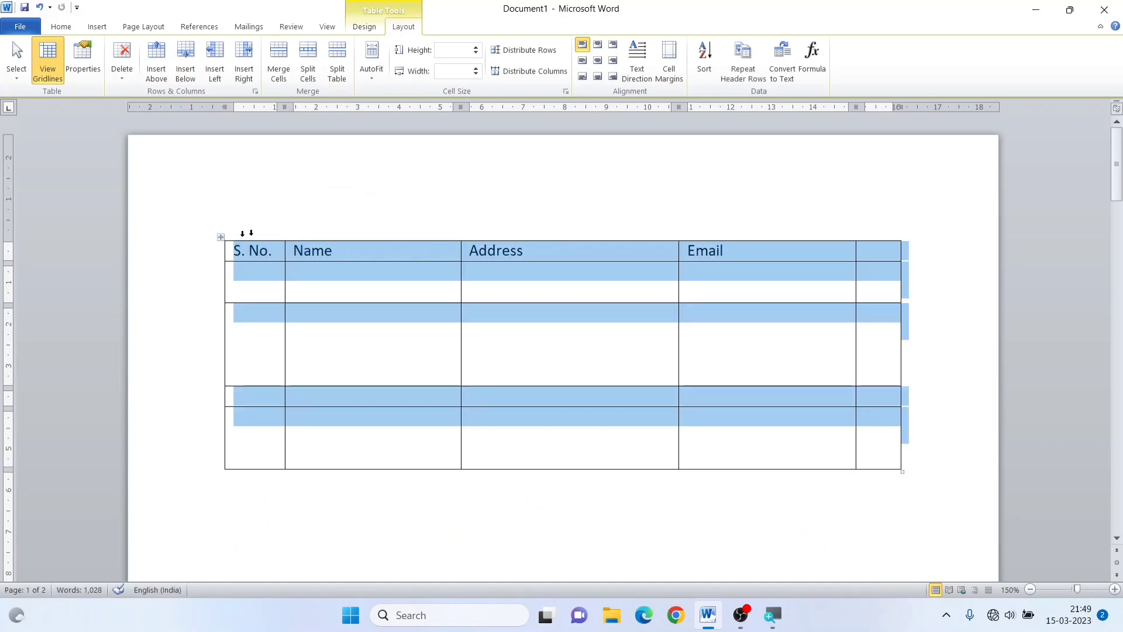
pyautogui.click(521, 50)
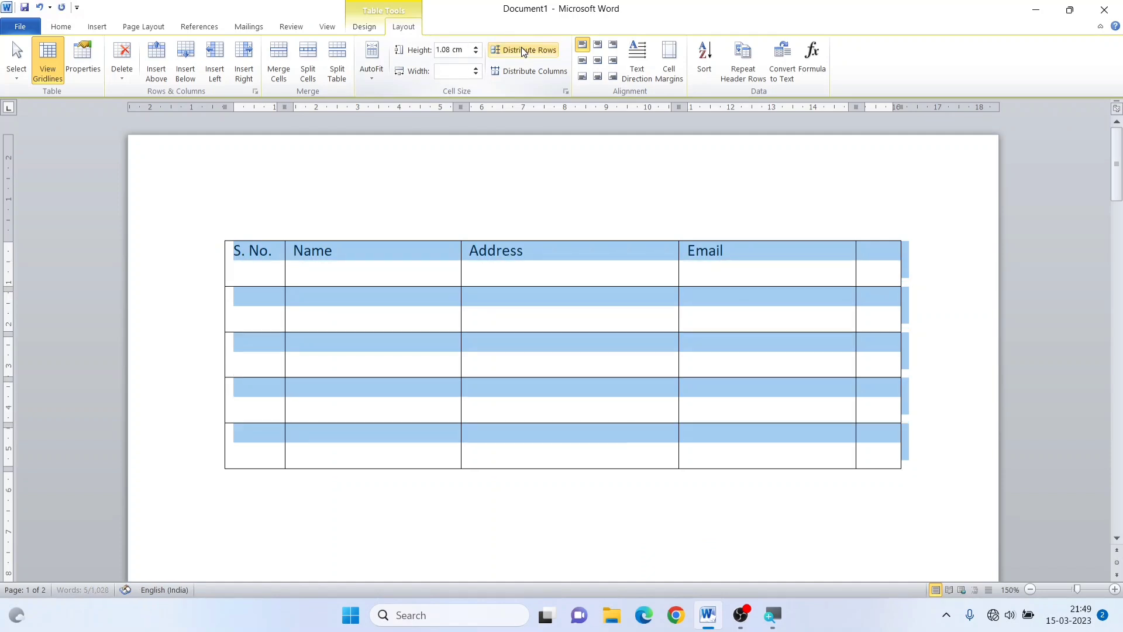
pyautogui.click(408, 295)
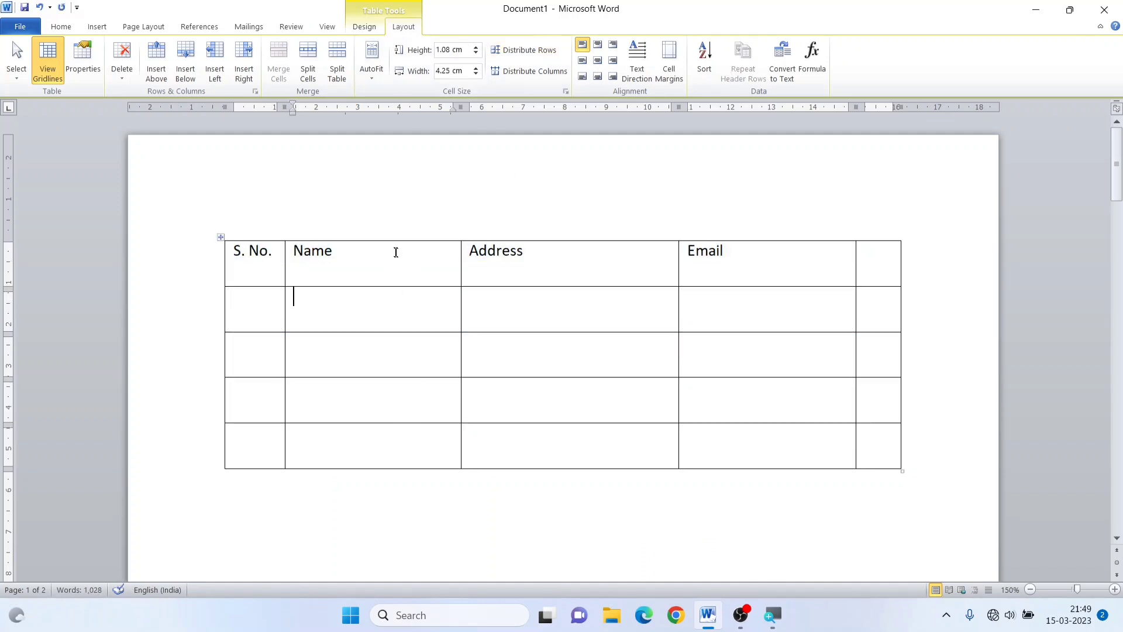
# - Select the whole table and distribute its columns to equal width
pyautogui.click(220, 237)
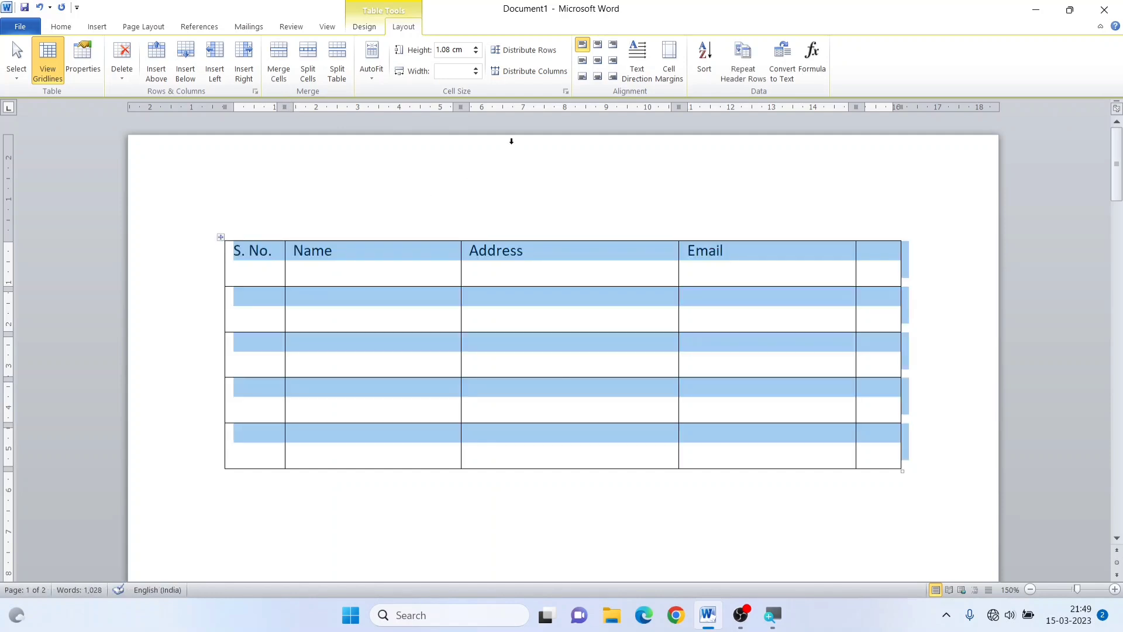
pyautogui.click(541, 70)
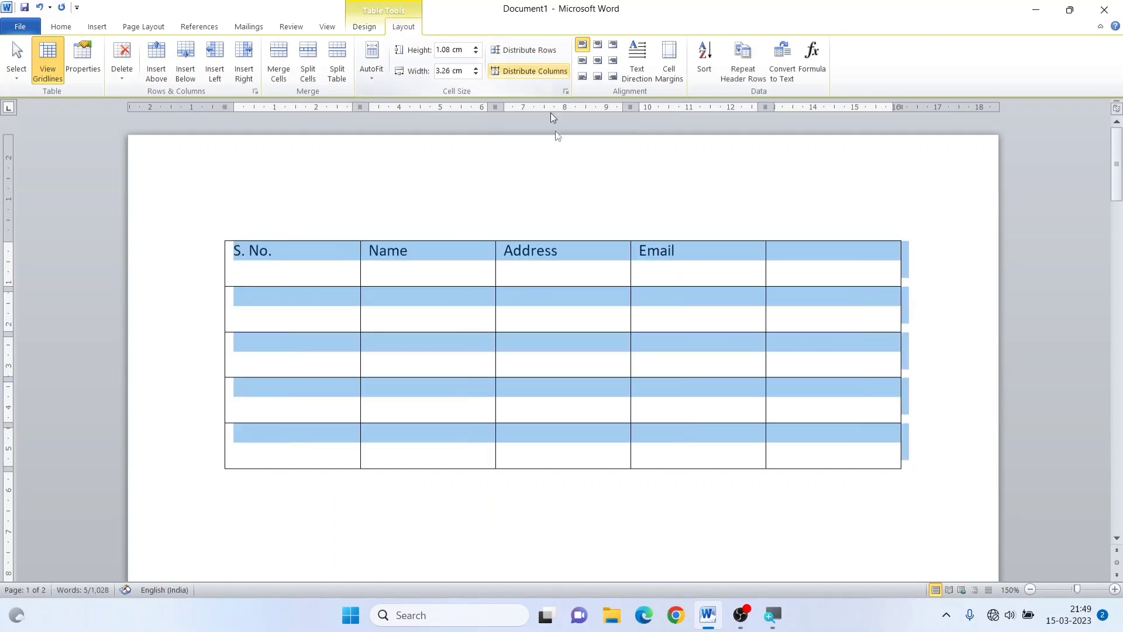
pyautogui.click(552, 292)
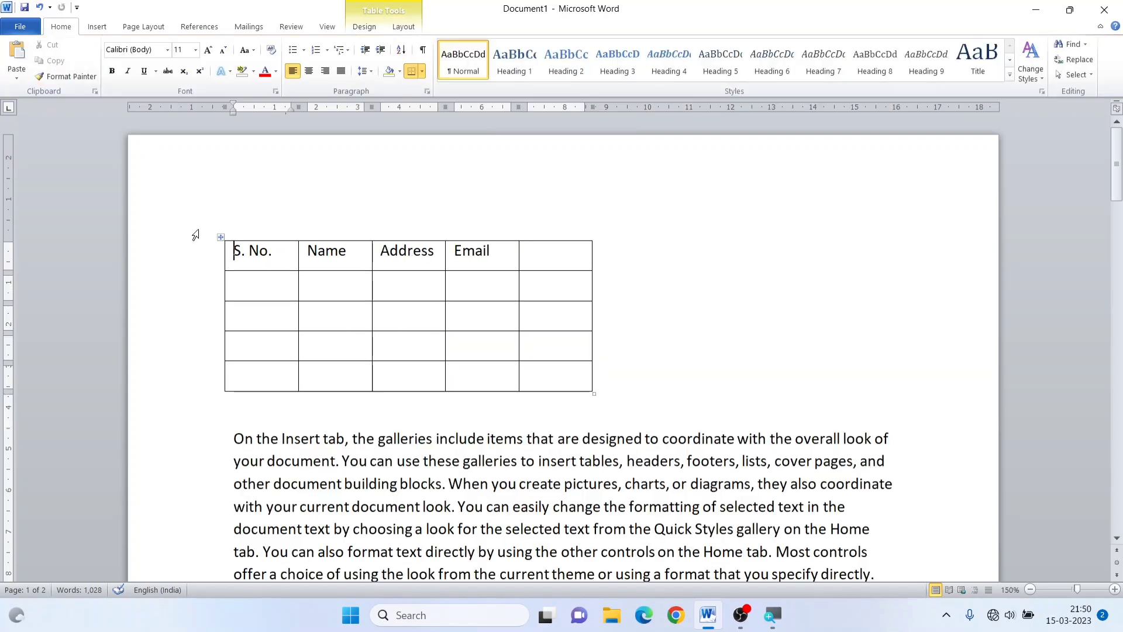
# - Select the whole table and align its cell text Top Center, followed by Top Right
pyautogui.click(221, 237)
pyautogui.click(404, 27)
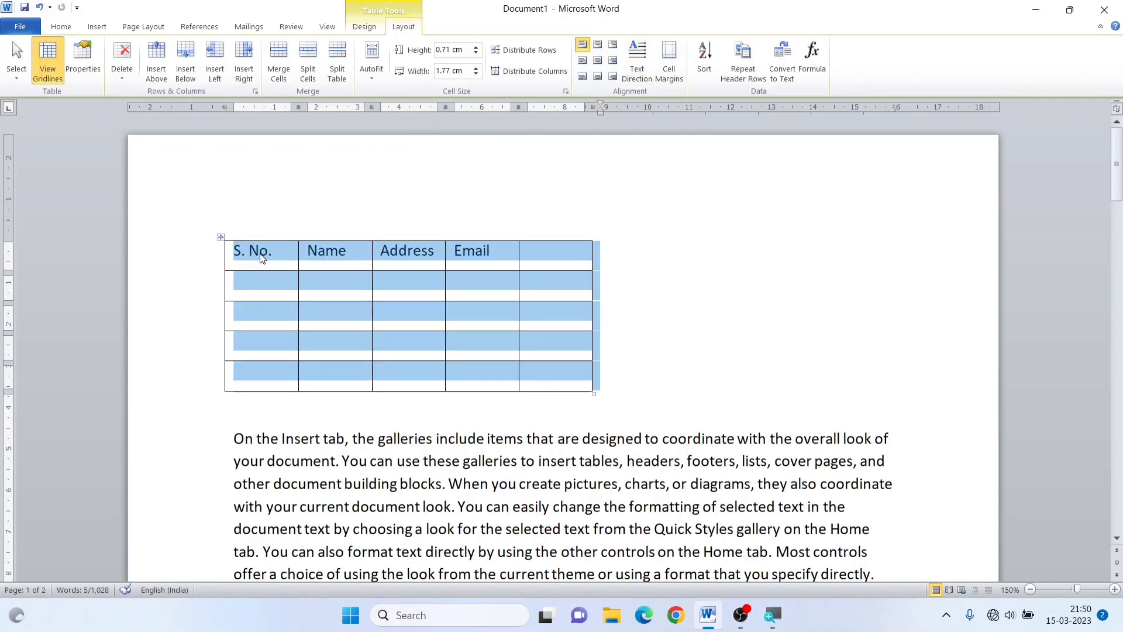
pyautogui.click(597, 45)
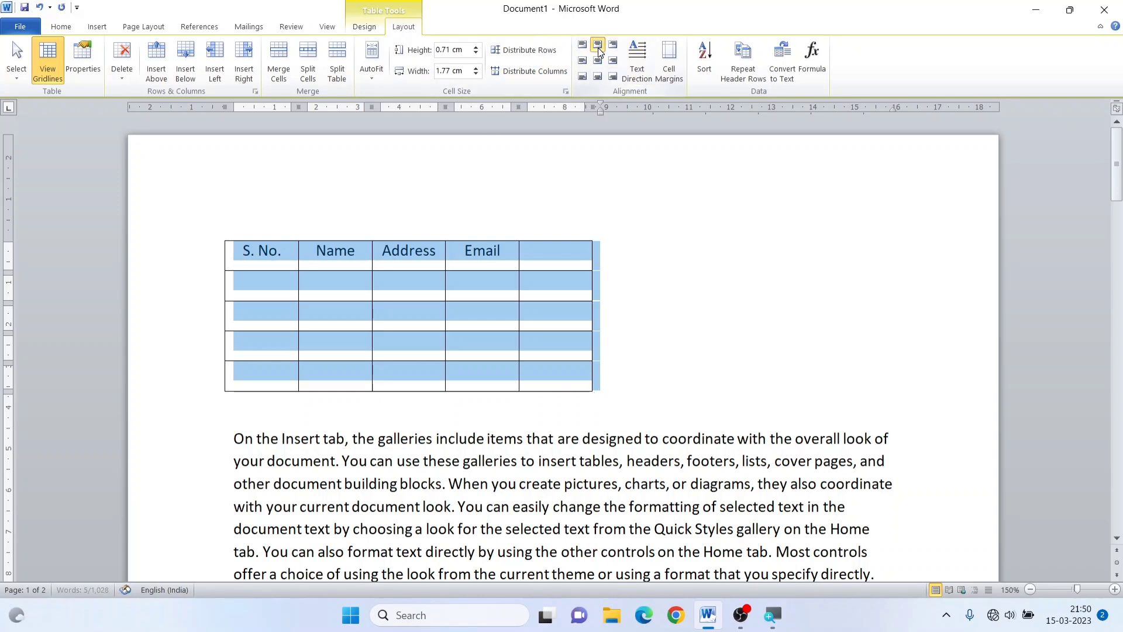
pyautogui.click(612, 47)
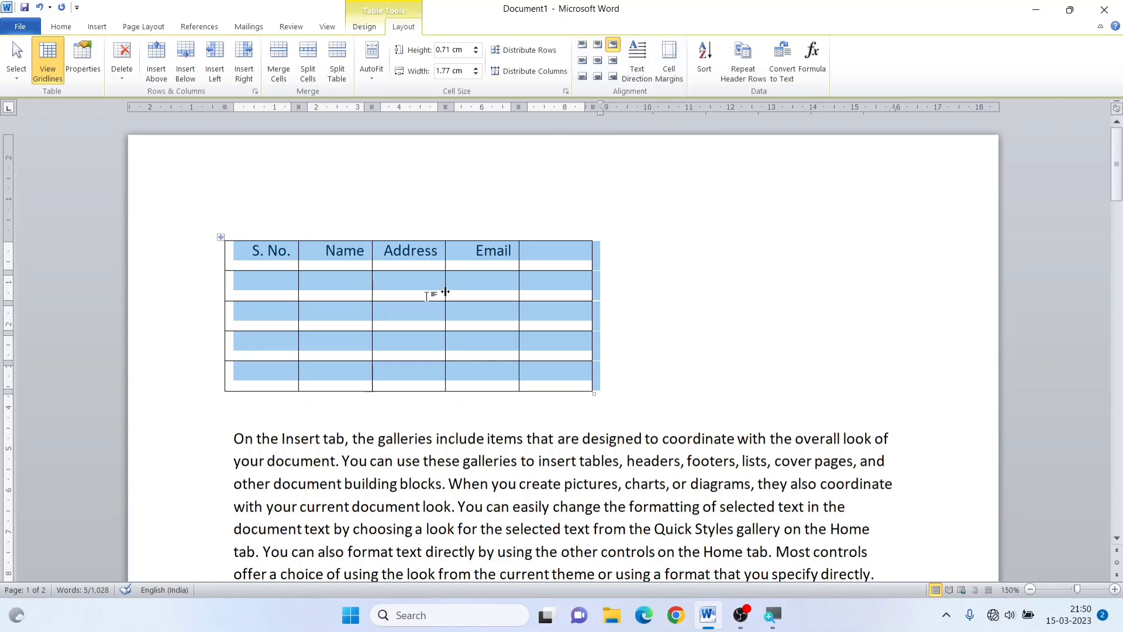
pyautogui.click(334, 264)
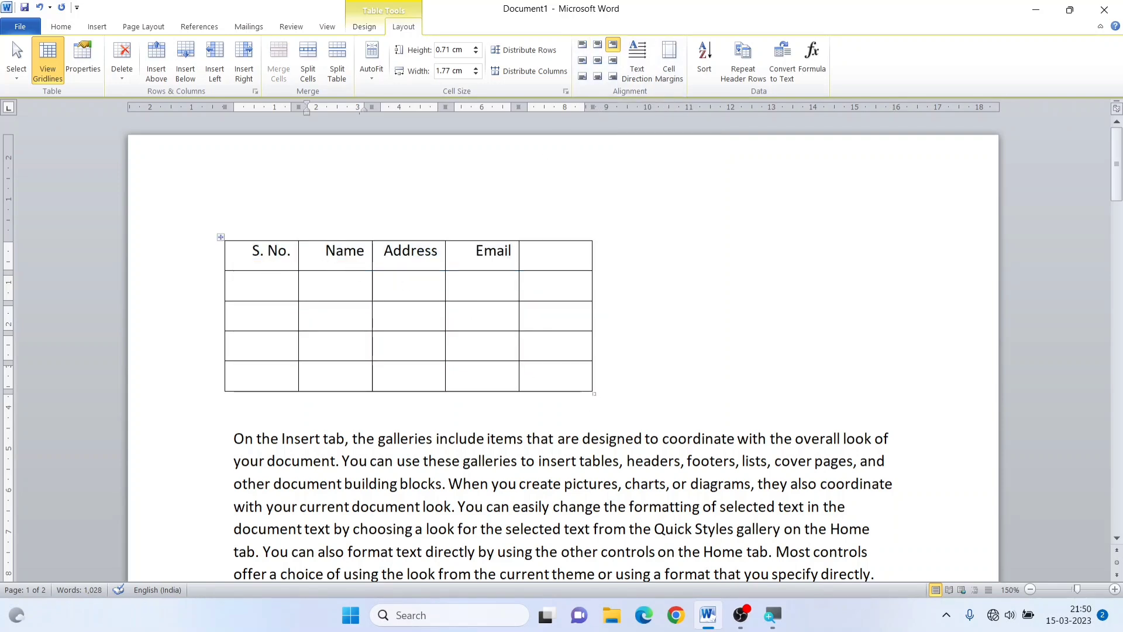
# - Stretch the table until its rows are about 0.88 cm tall, and align the heading row's text Top Left
pyautogui.moveTo(593, 396); pyautogui.dragTo(594, 430)
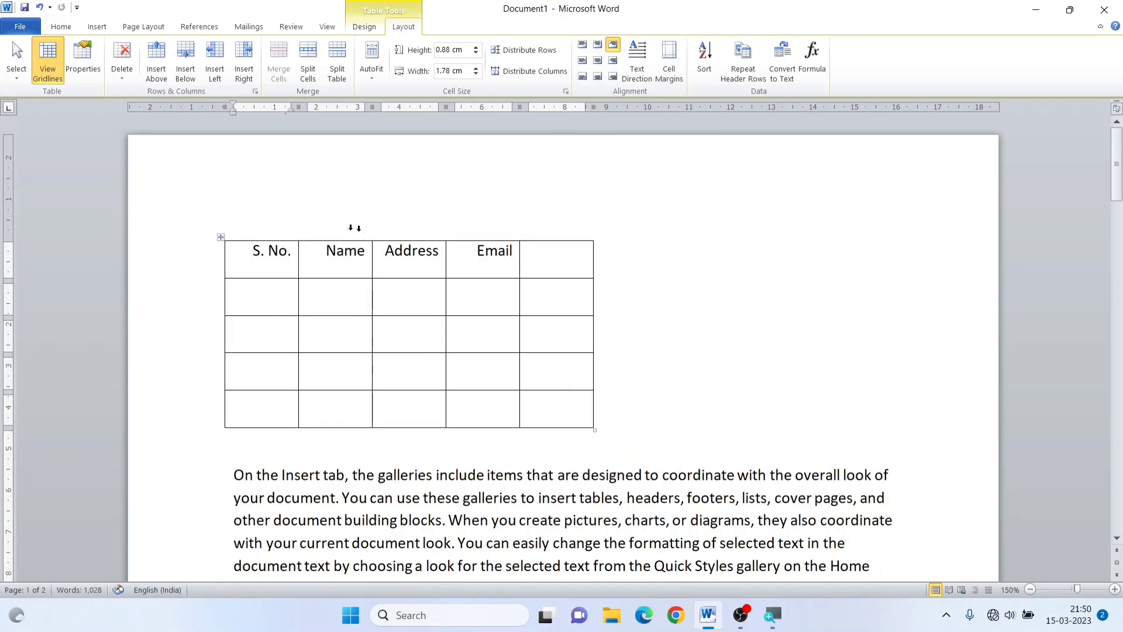
pyautogui.click(218, 260)
pyautogui.click(219, 254)
pyautogui.click(213, 262)
pyautogui.click(583, 46)
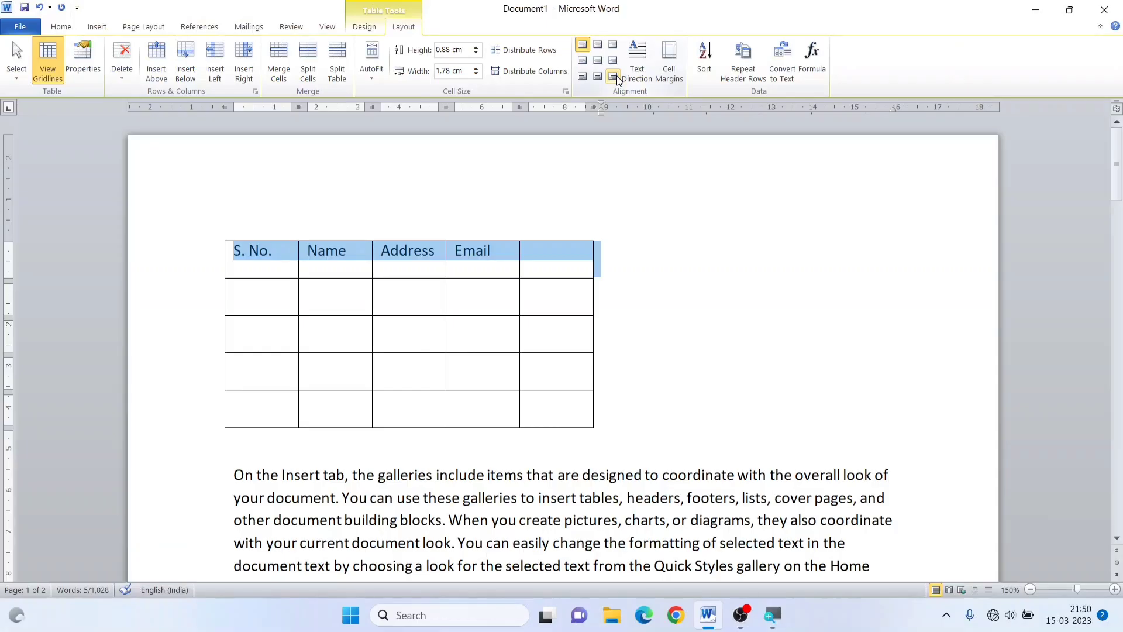
# - Apply each remaining cell alignment to the heading row in turn, ending with the text centred both horizontally and vertically
pyautogui.click(598, 47)
pyautogui.click(612, 45)
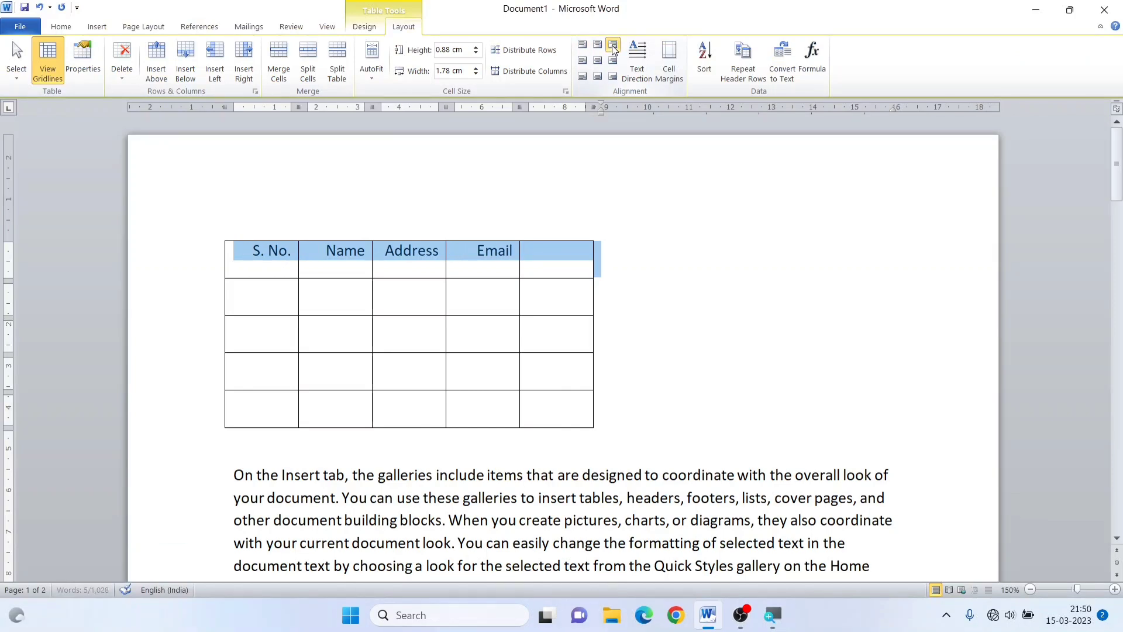
pyautogui.click(586, 62)
pyautogui.click(597, 62)
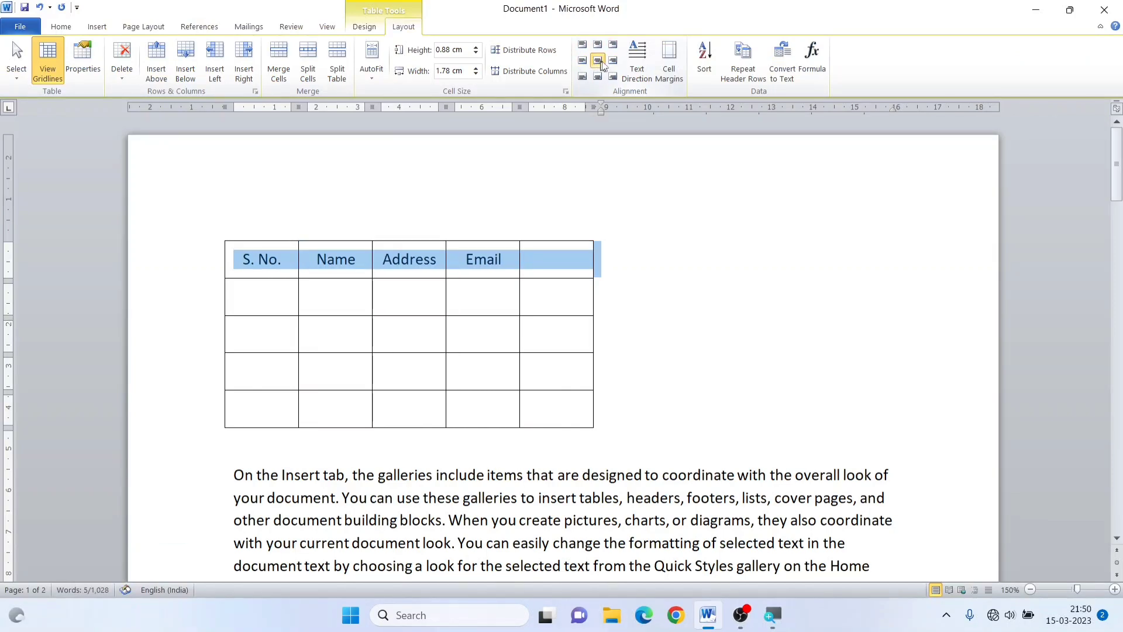
pyautogui.click(613, 61)
pyautogui.click(582, 77)
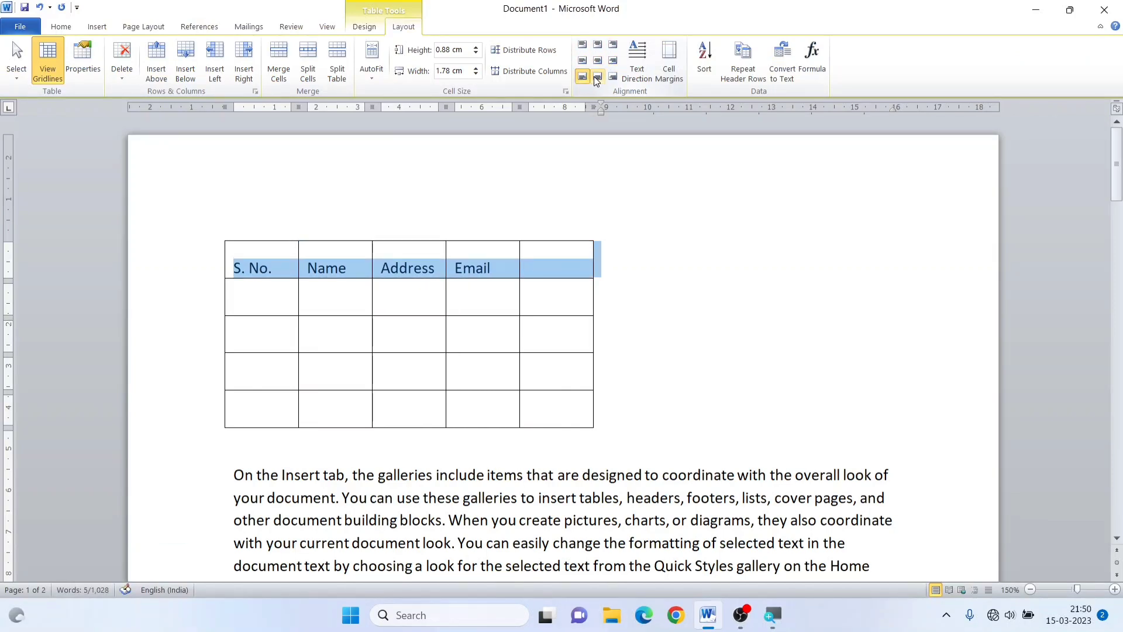
pyautogui.click(597, 77)
pyautogui.click(612, 77)
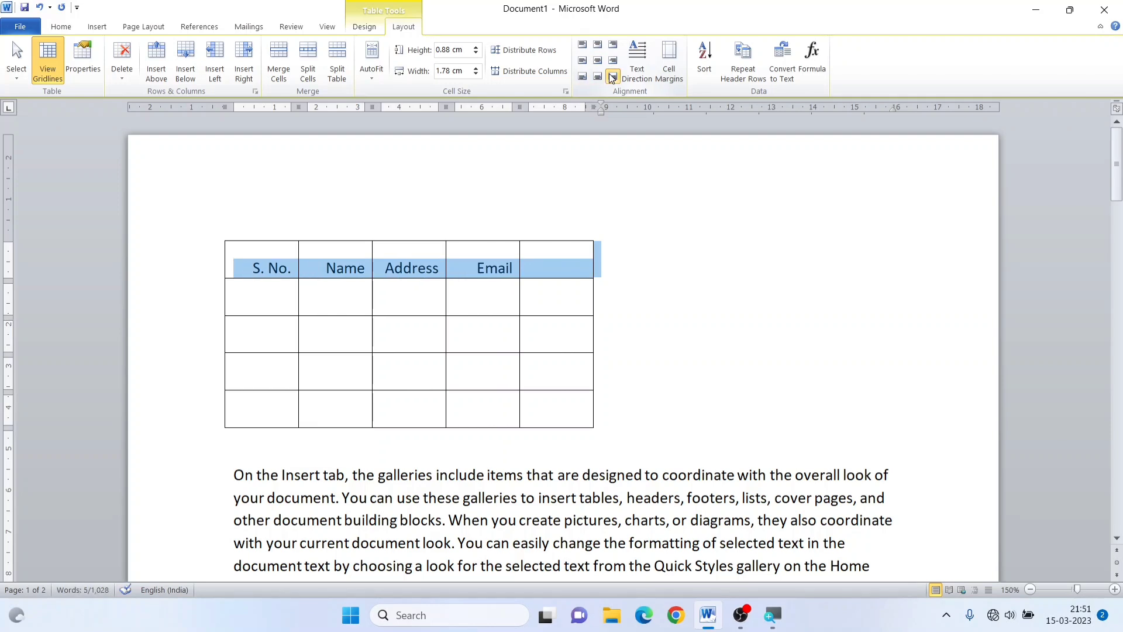
pyautogui.click(598, 62)
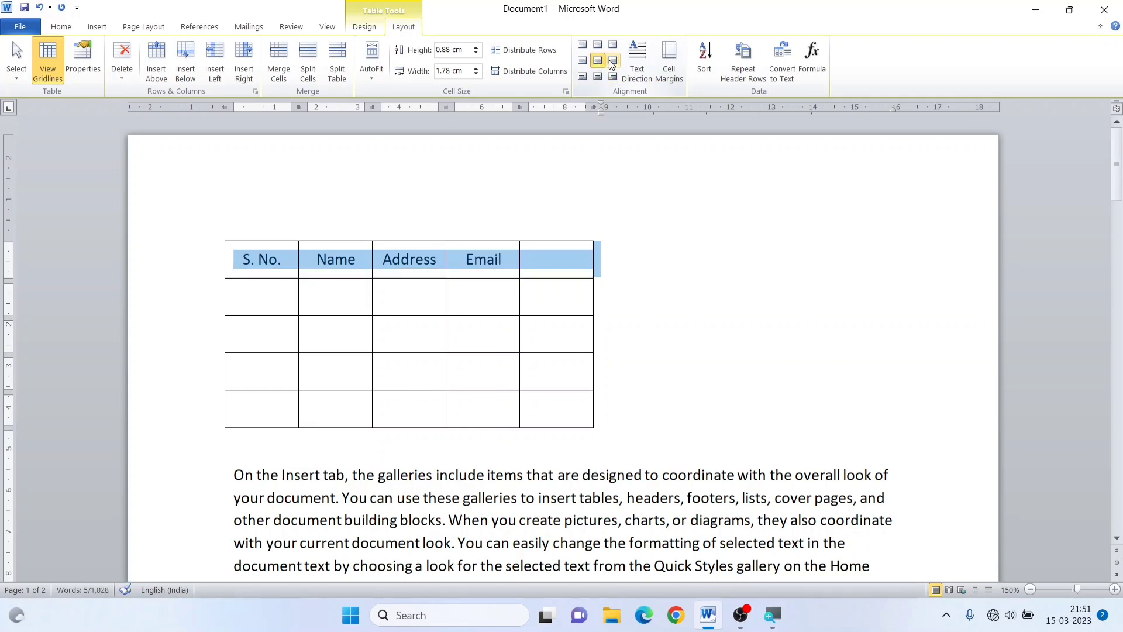
# - Cycle the heading row's text direction through its vertical rotations and back to horizontal
pyautogui.click(644, 62)
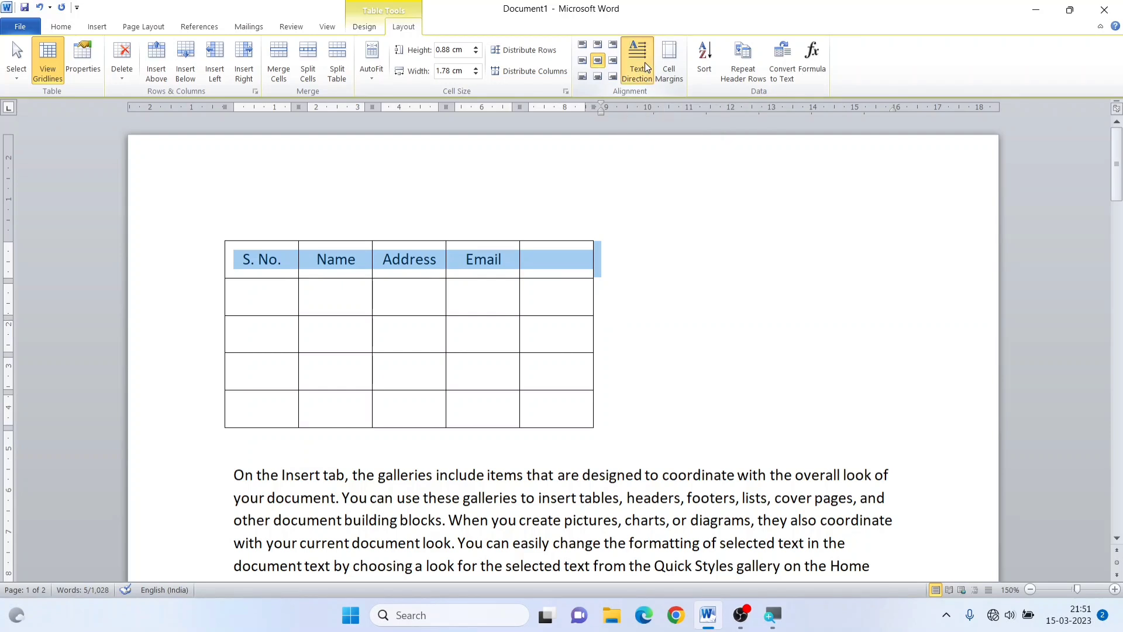
pyautogui.click(644, 62)
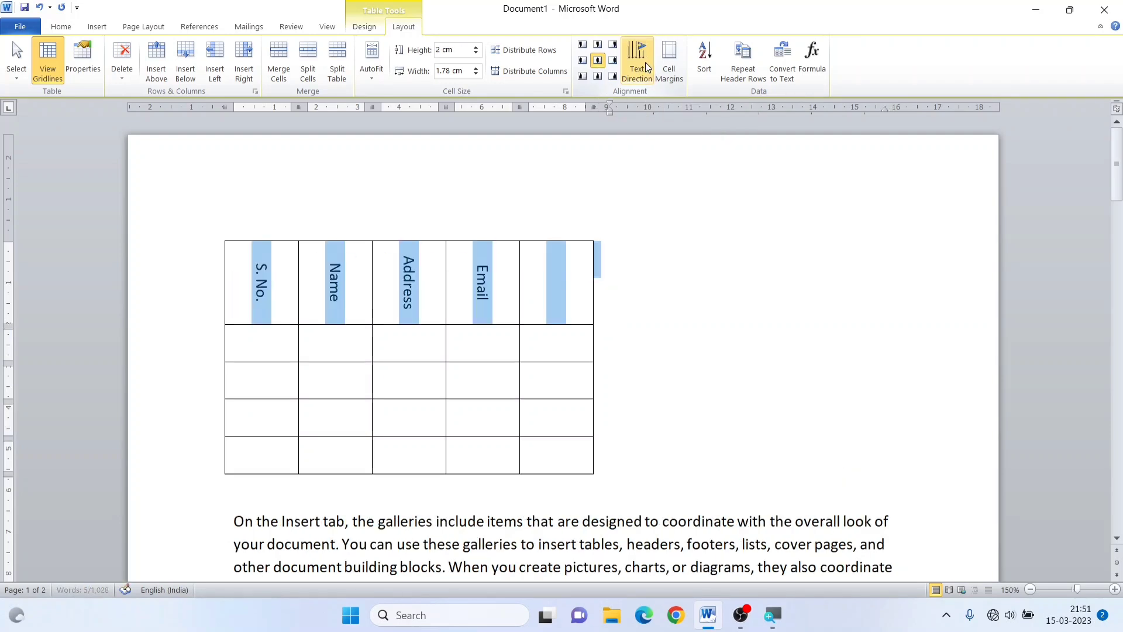
pyautogui.click(645, 62)
pyautogui.click(645, 62)
pyautogui.click(645, 62)
pyautogui.click(644, 62)
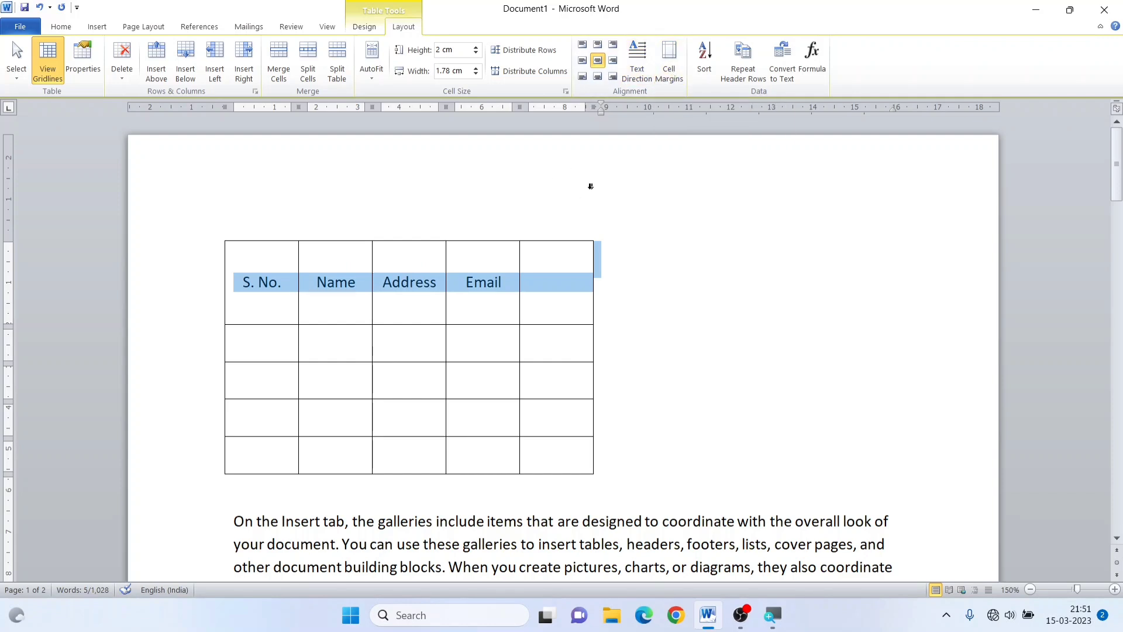
# - Left-align the "S. No." heading and shrink the heading row to a height of about 0.07 cm
pyautogui.click(279, 271)
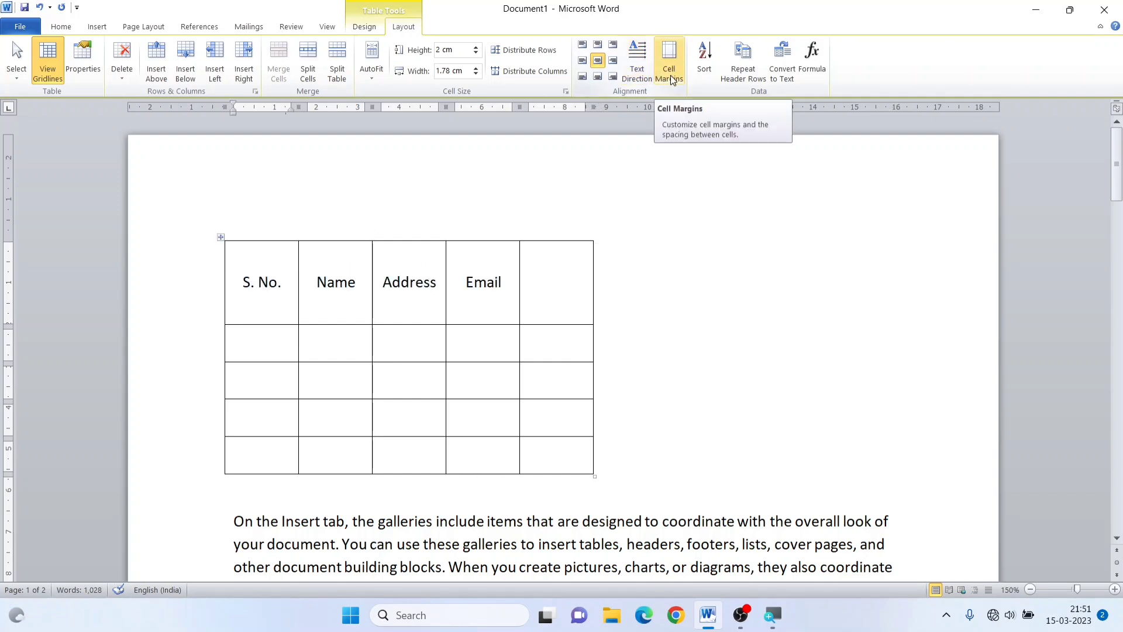
pyautogui.click(233, 251)
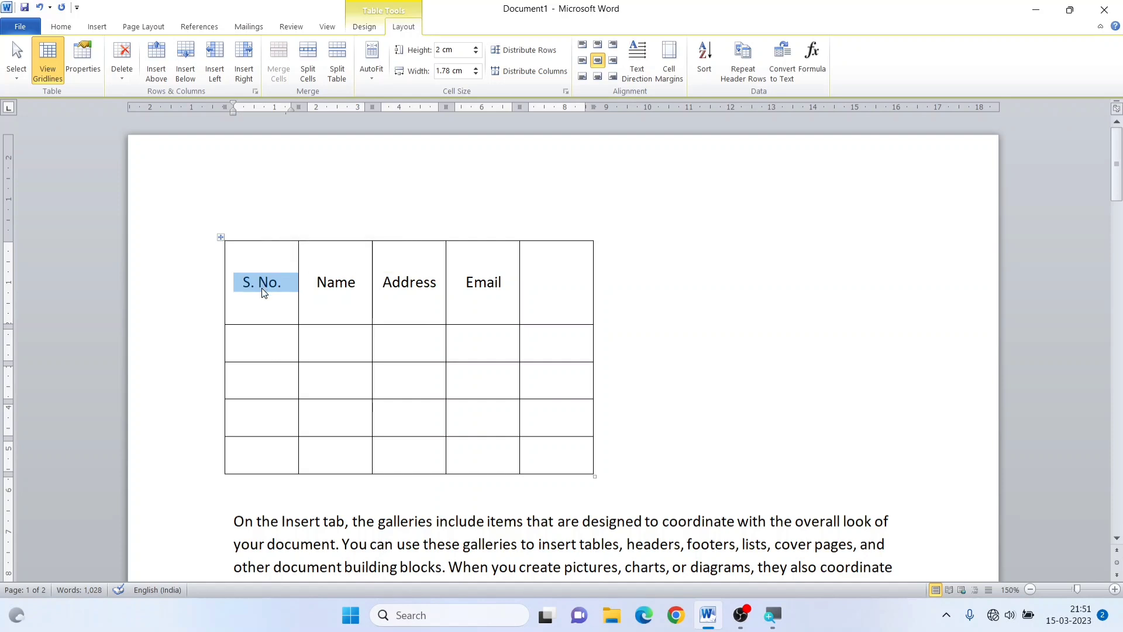
pyautogui.click(262, 287)
pyautogui.doubleClick(246, 282)
pyautogui.click(251, 282)
pyautogui.hotkey('ctrl', 'l')
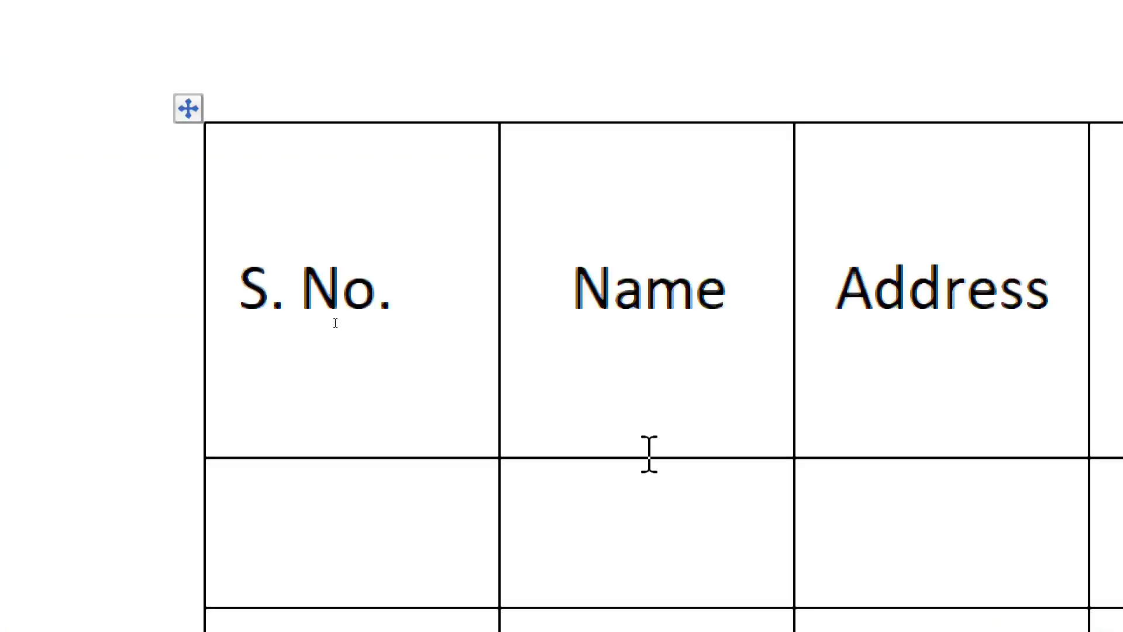
pyautogui.moveTo(335, 324); pyautogui.dragTo(328, 253)
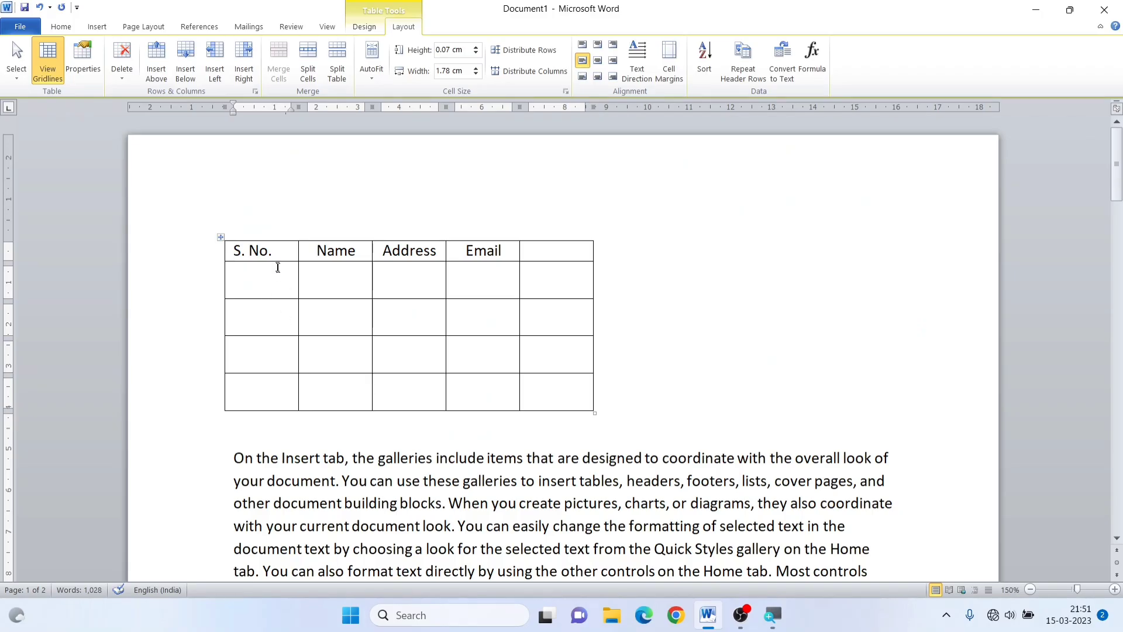
# - Select the "S. No." text and set the table's default top cell margin to 0.25 cm
pyautogui.moveTo(263, 252); pyautogui.dragTo(233, 250)
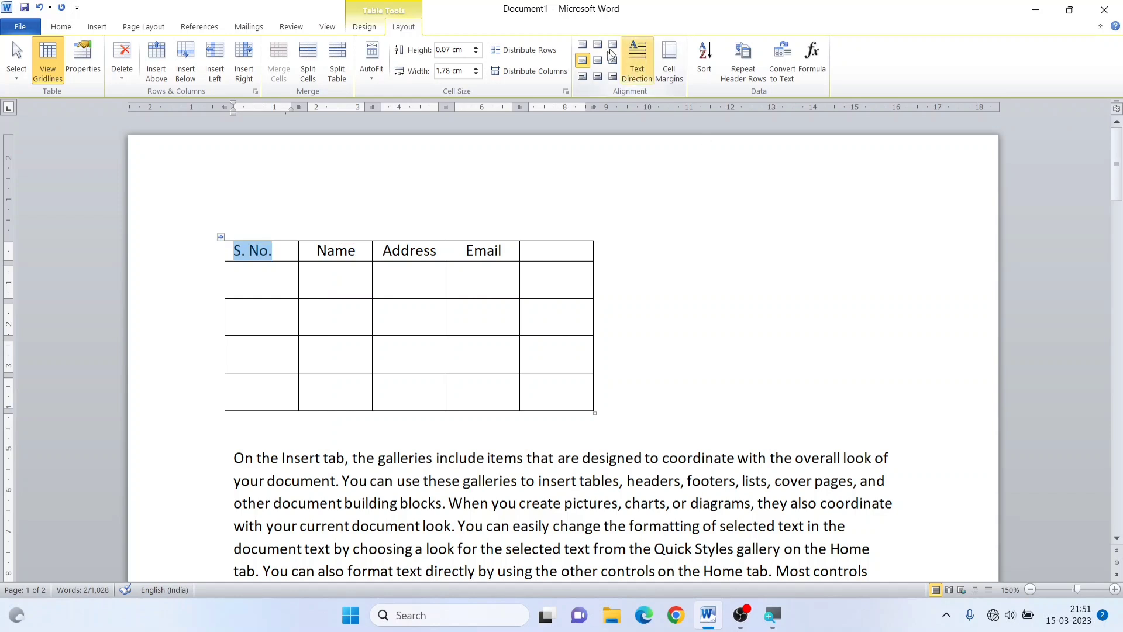
pyautogui.click(668, 82)
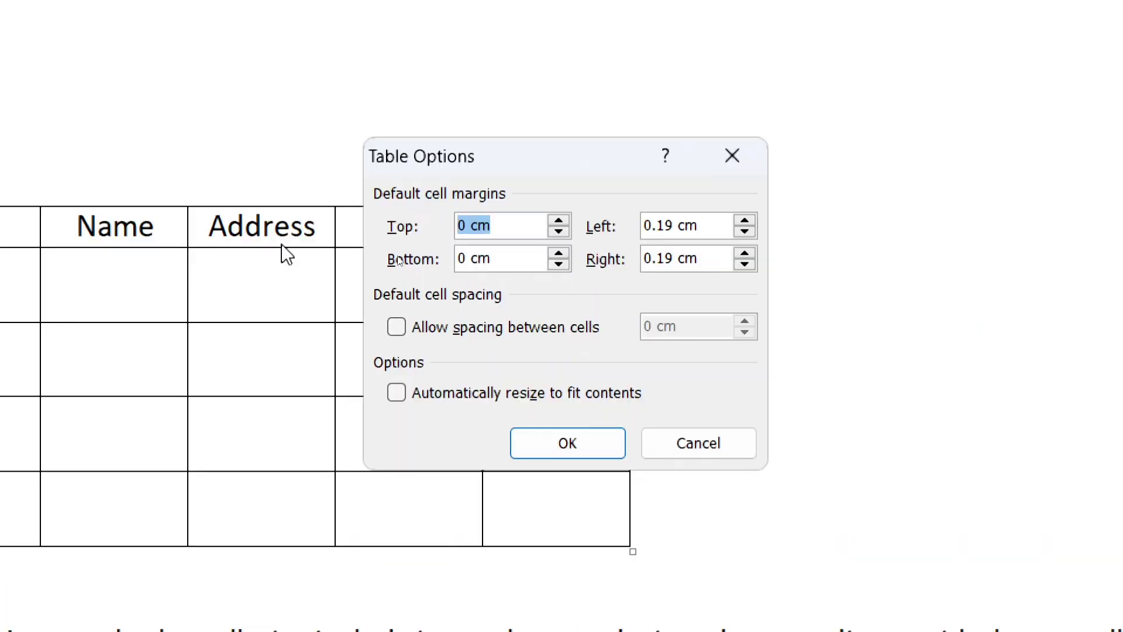
pyautogui.click(749, 222)
pyautogui.click(749, 222)
pyautogui.click(749, 222)
pyautogui.click(749, 222)
pyautogui.click(749, 223)
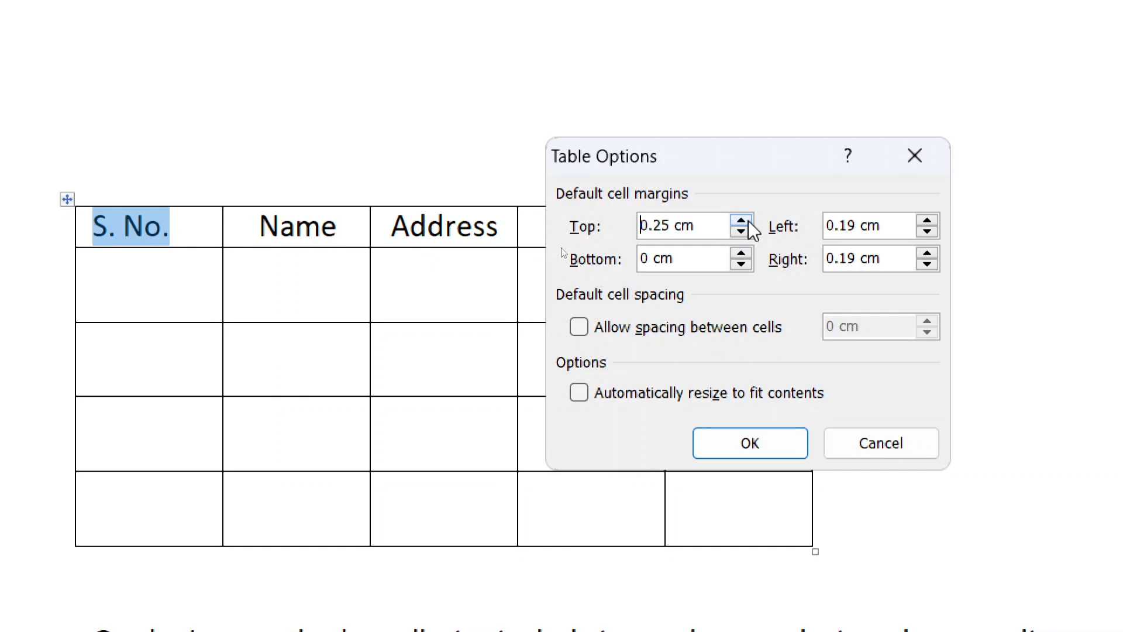
pyautogui.click(771, 447)
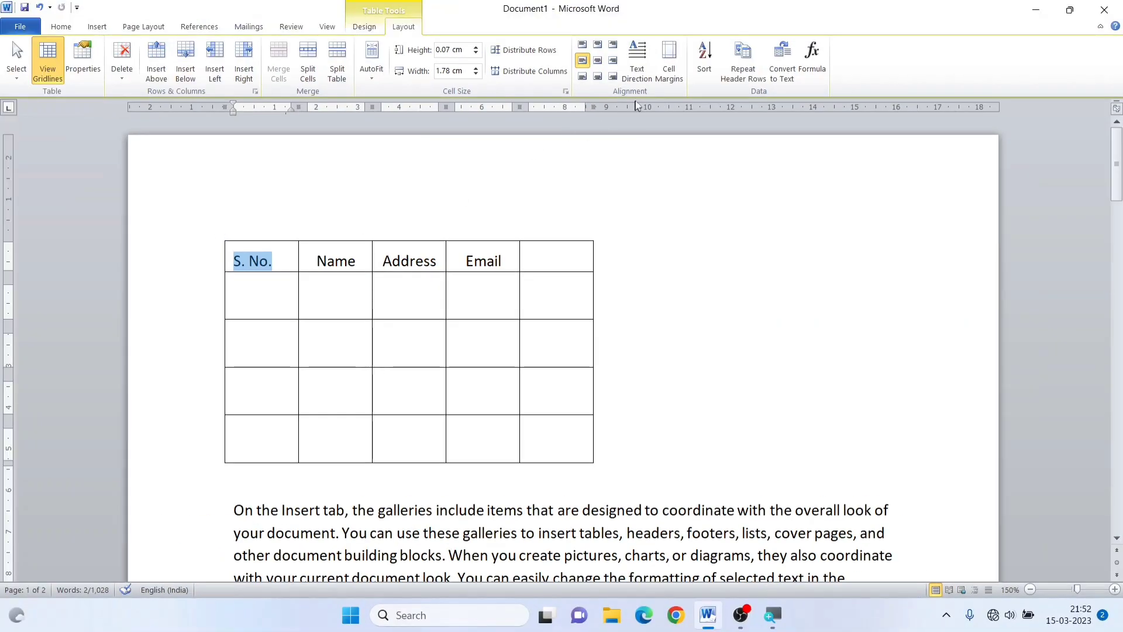
# - Set the table's default bottom cell margin to 0.3 cm
pyautogui.click(669, 61)
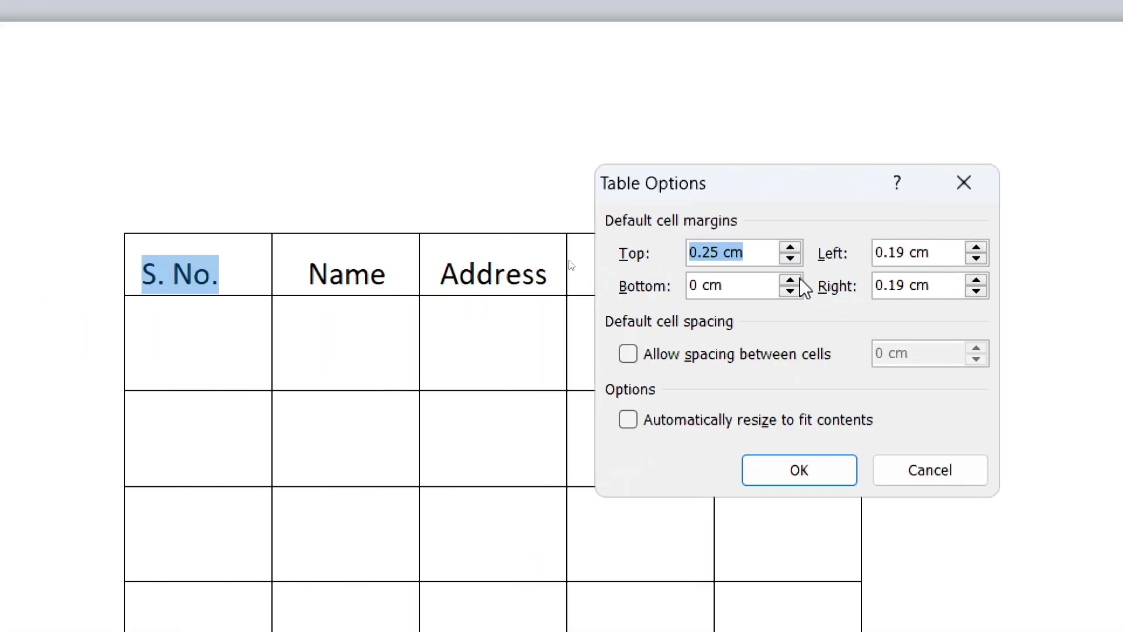
pyautogui.click(790, 280)
pyautogui.click(790, 280)
pyautogui.click(790, 280)
pyautogui.click(789, 280)
pyautogui.click(790, 280)
pyautogui.click(789, 280)
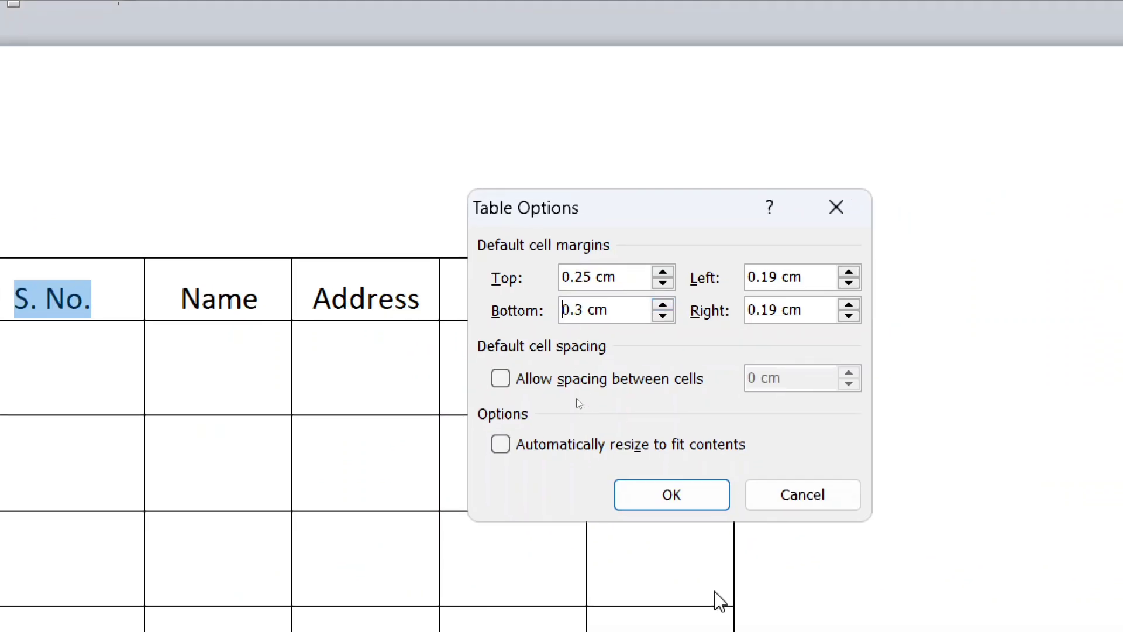
pyautogui.click(667, 497)
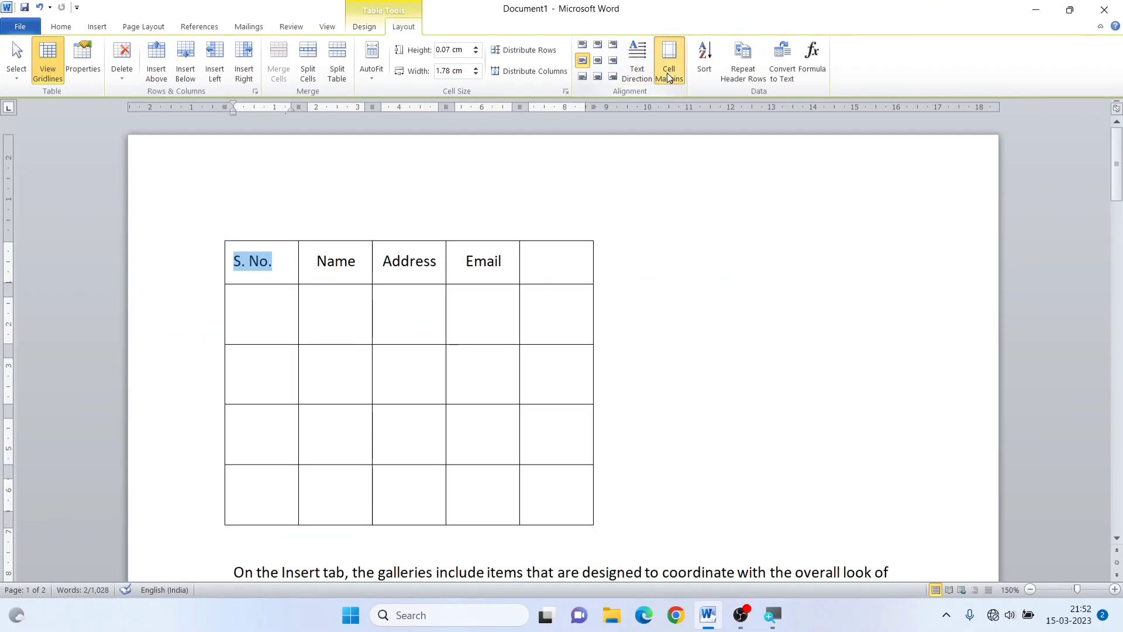
# - Set the table's default left cell margin to 0 cm and deselect the "S. No." text
pyautogui.click(669, 61)
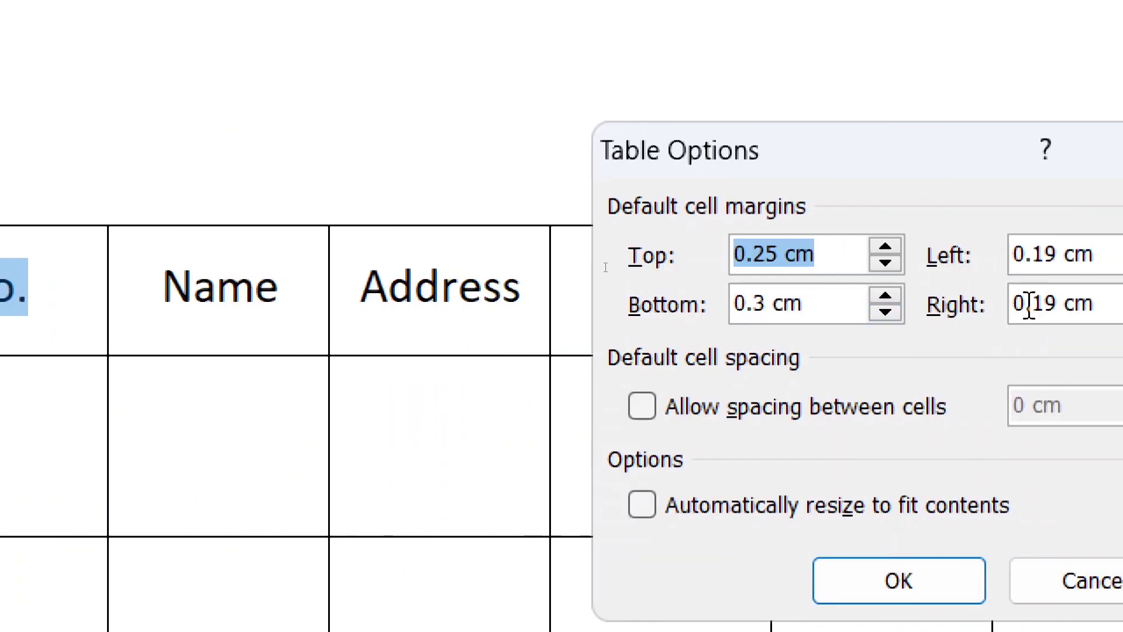
pyautogui.click(1044, 264)
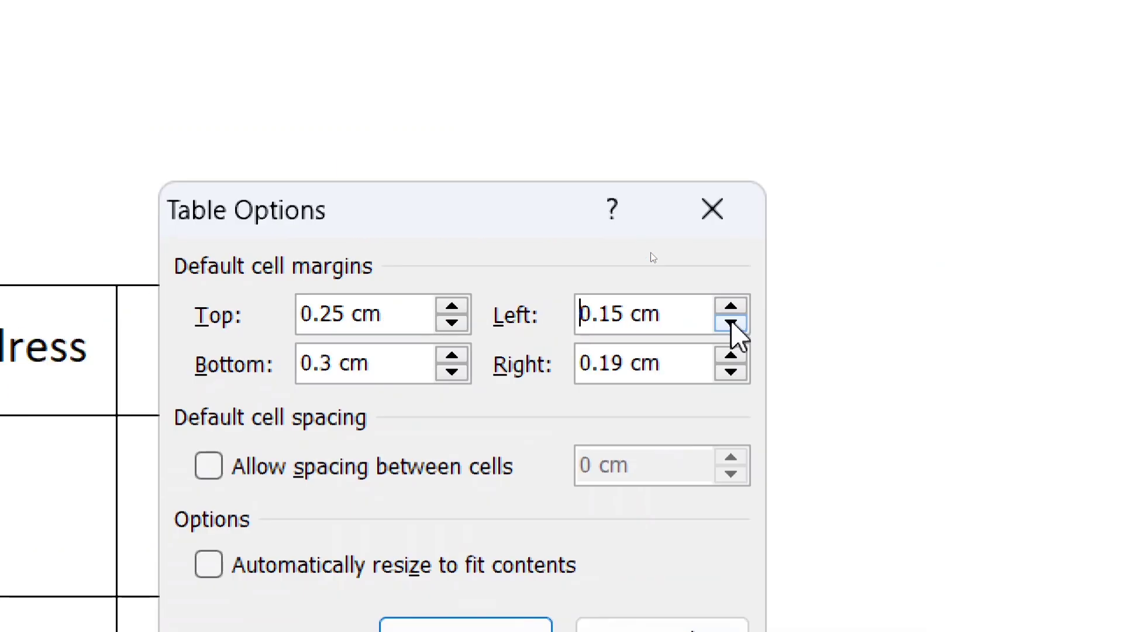
pyautogui.click(731, 325)
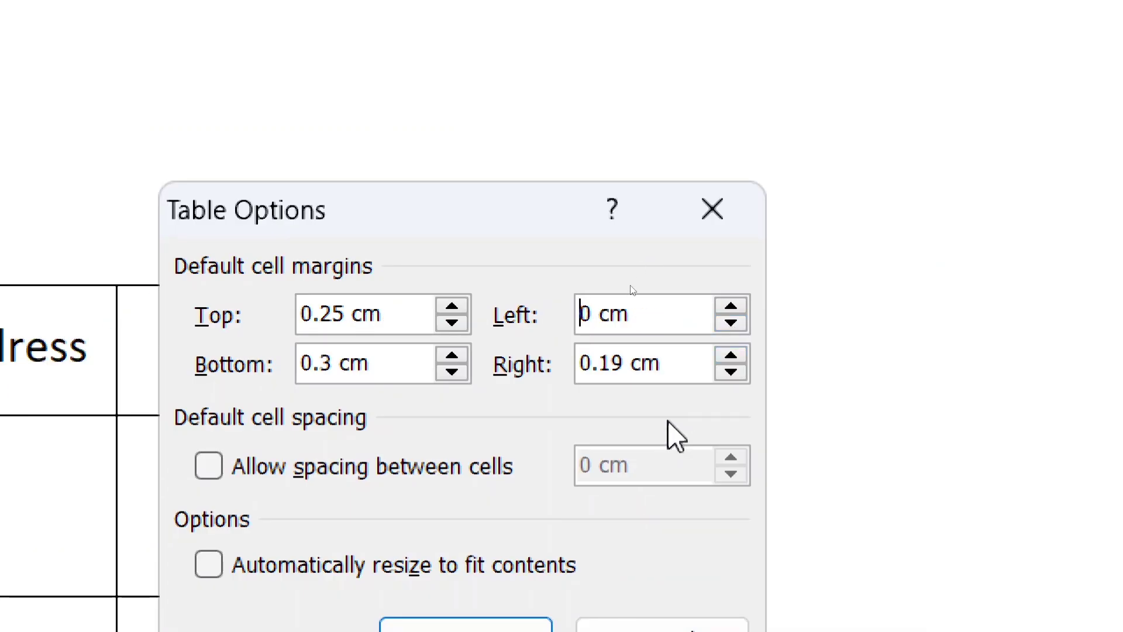
pyautogui.click(469, 583)
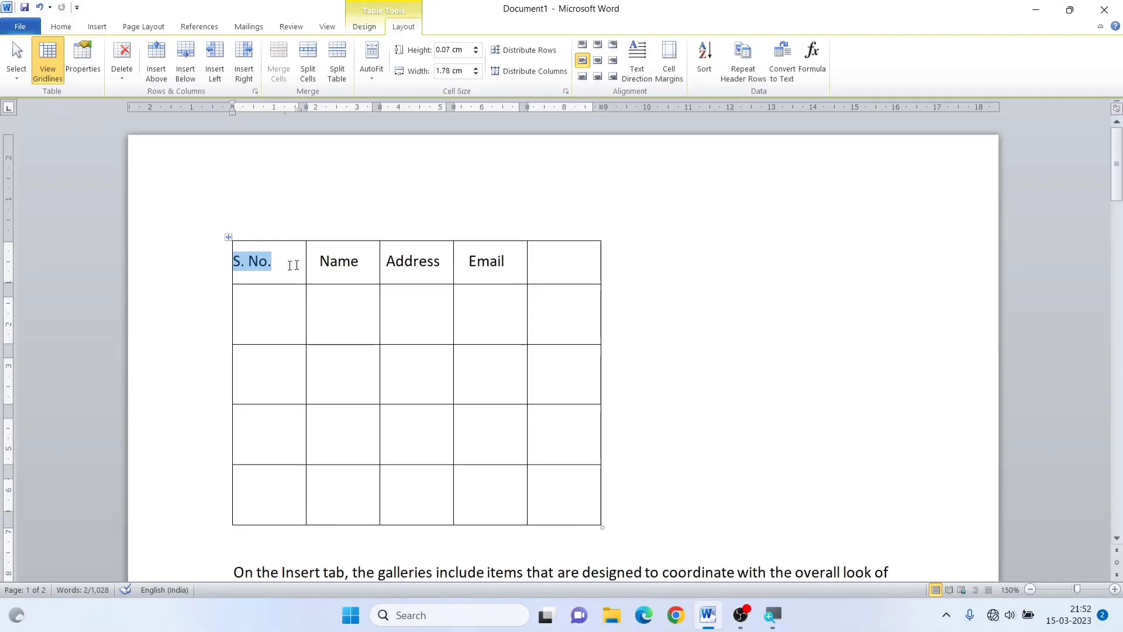
pyautogui.click(231, 260)
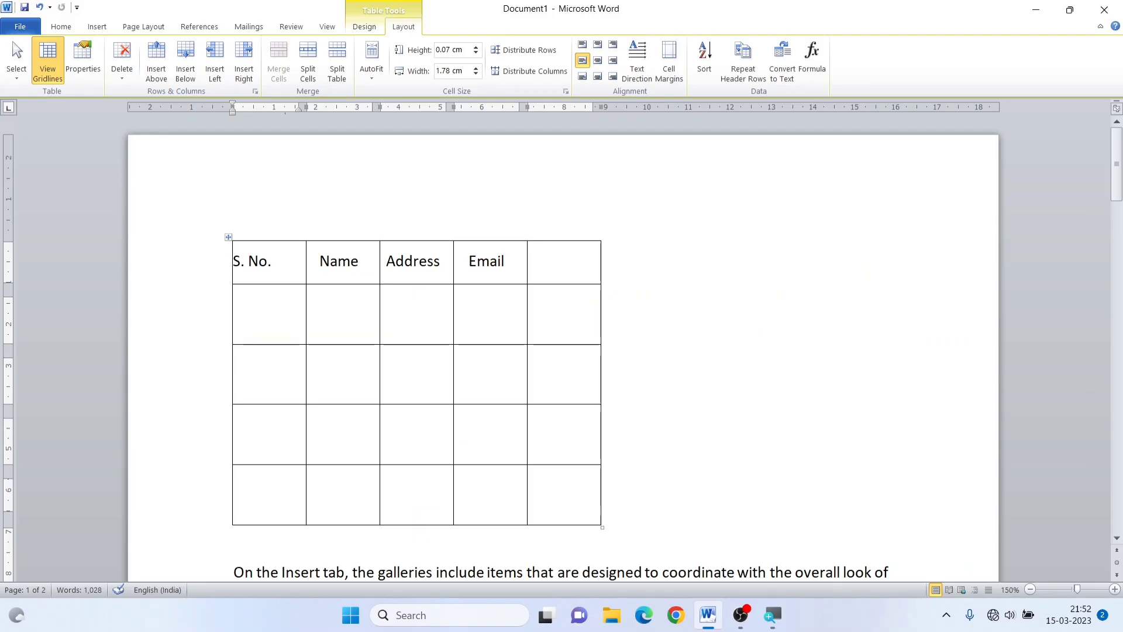
# - Align the "S. No." cell text Center Right
pyautogui.click(668, 73)
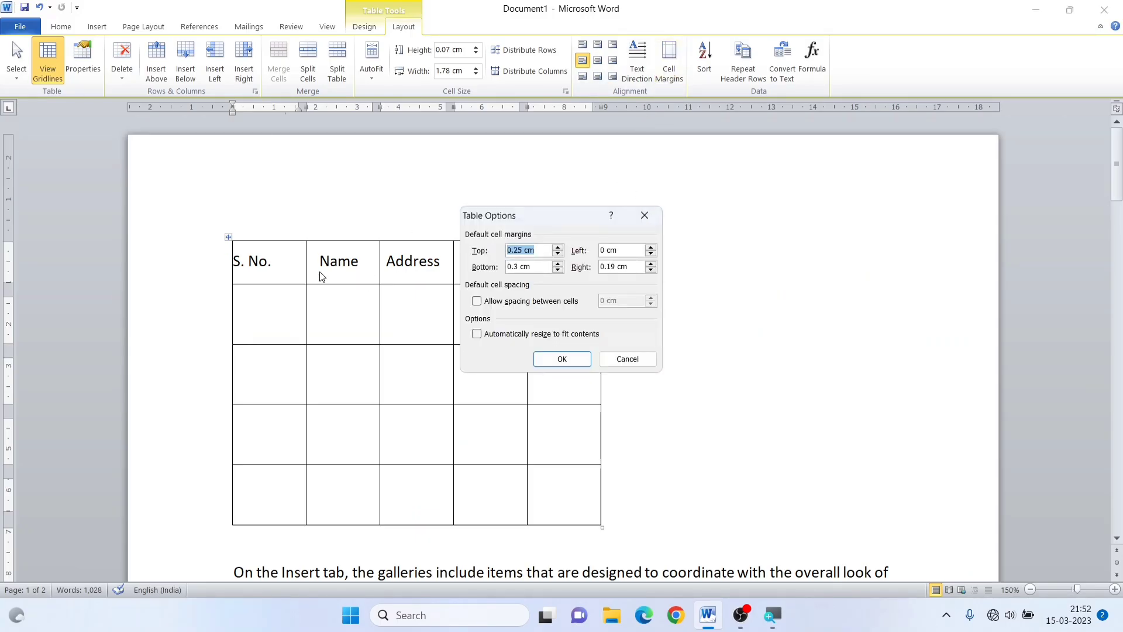
pyautogui.click(640, 360)
pyautogui.click(280, 274)
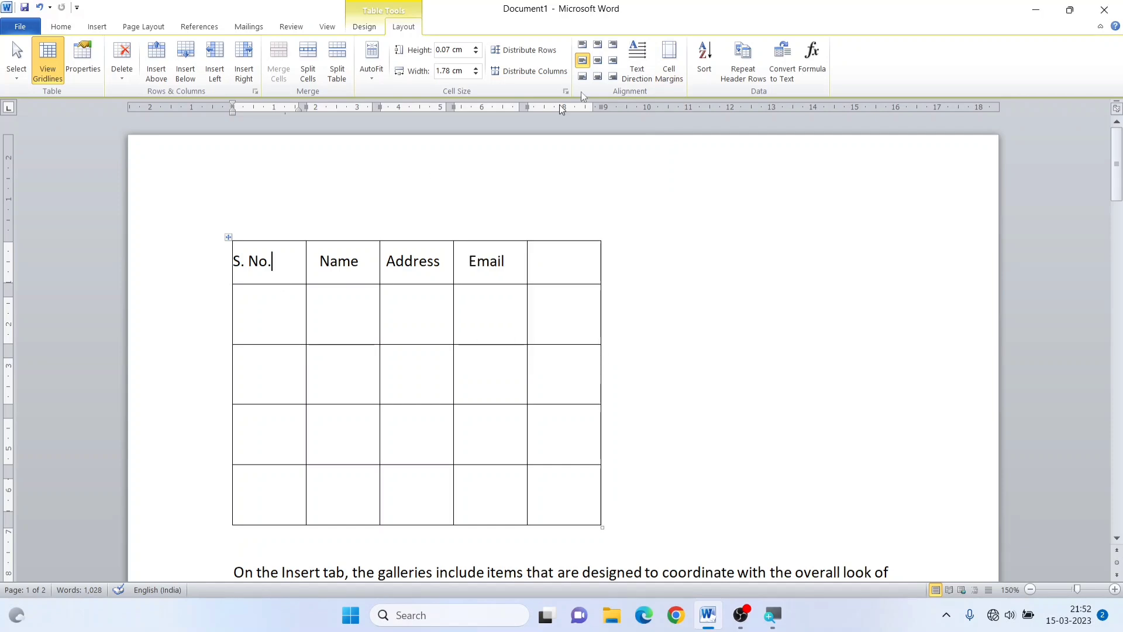
pyautogui.click(613, 61)
pyautogui.click(302, 268)
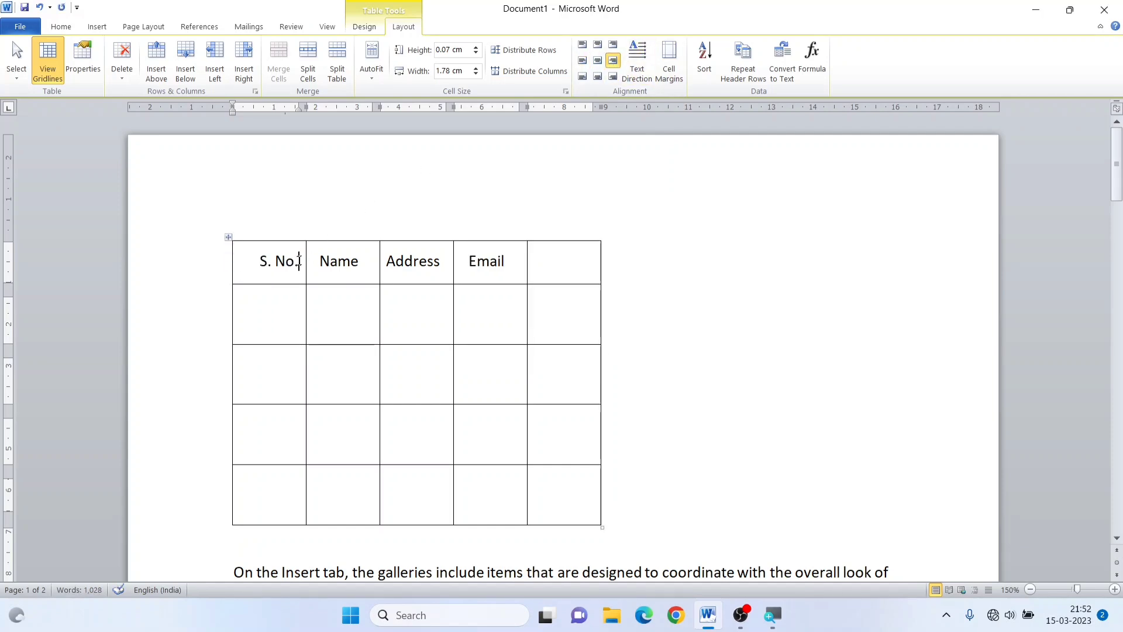
# - Set the table's default right cell margin to 0 cm
pyautogui.click(669, 67)
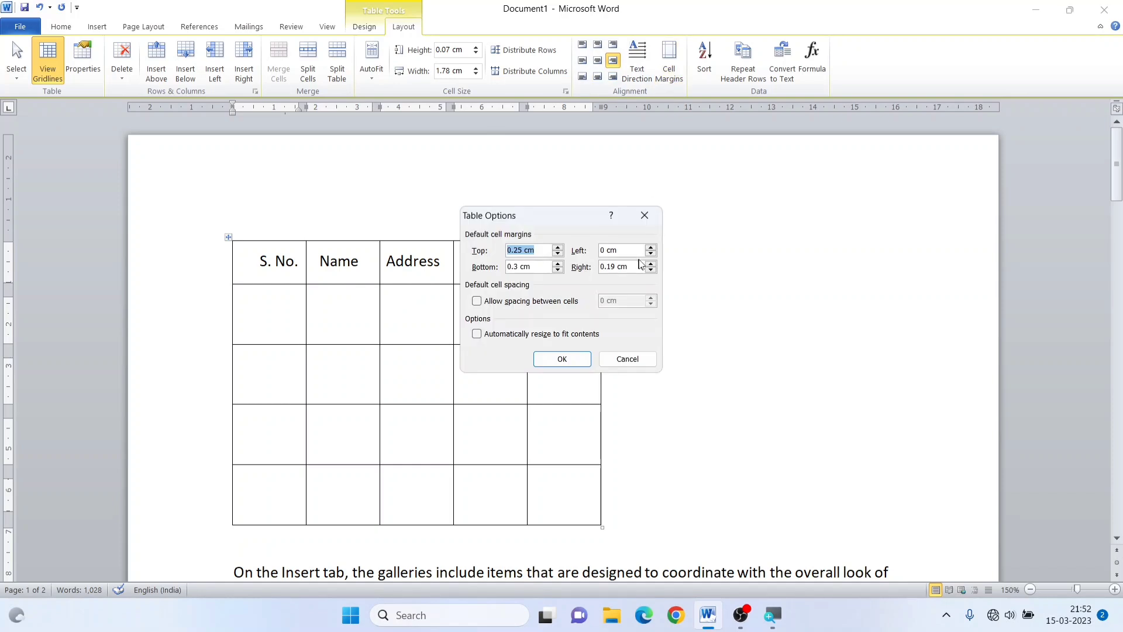
pyautogui.click(651, 270)
pyautogui.click(650, 269)
pyautogui.click(571, 359)
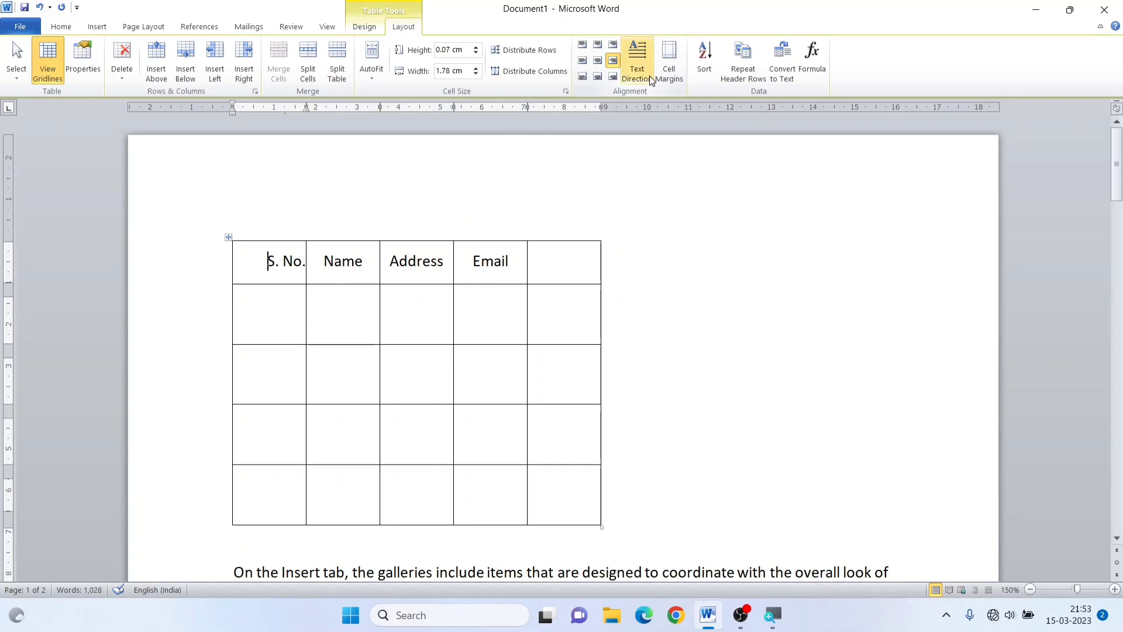
# - Increase the table's default left and right cell margins from zero
pyautogui.click(668, 67)
pyautogui.click(651, 264)
pyautogui.click(651, 248)
pyautogui.click(565, 359)
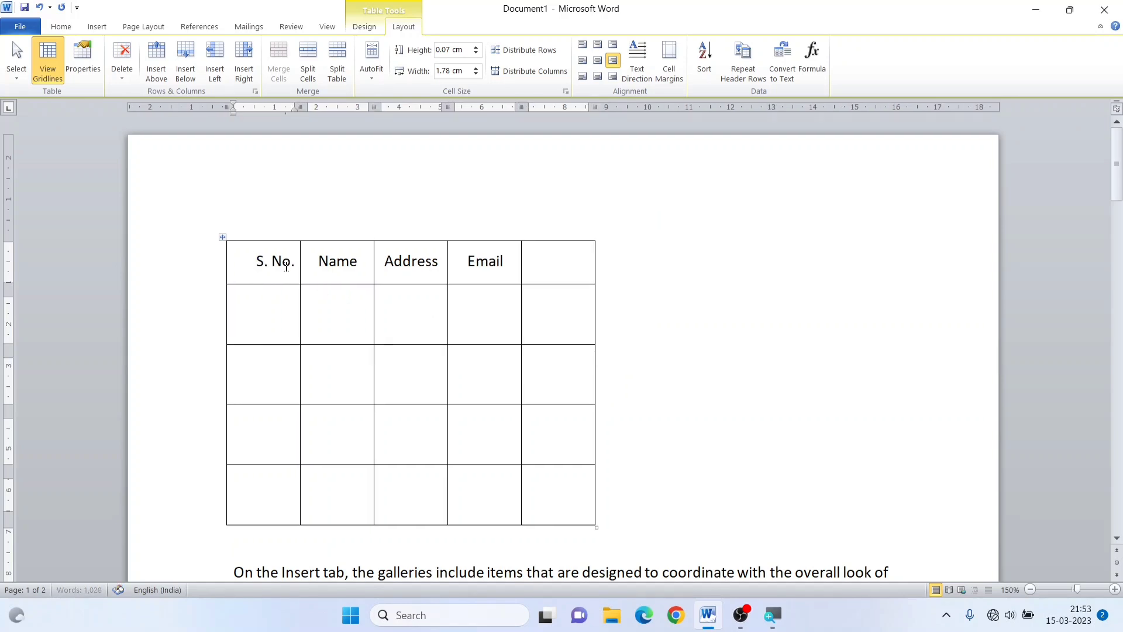